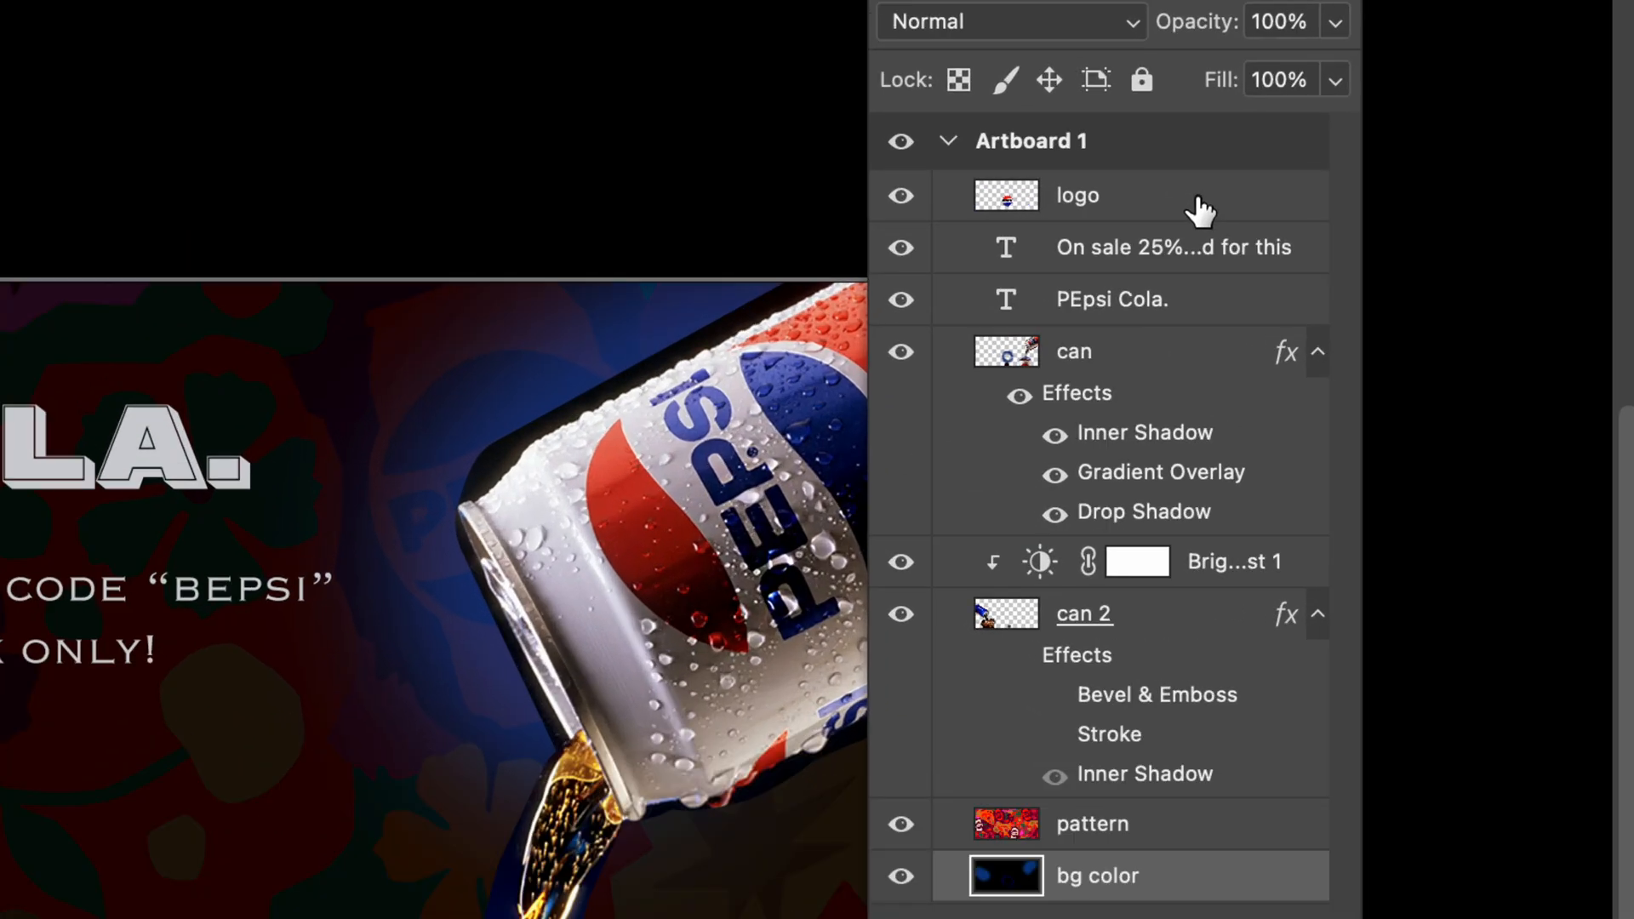
Check the named layers of the Pepsi banner's artboard, such as logo, pattern and PEpsi Cola., and close the PSD document.
left_click(1196, 209)
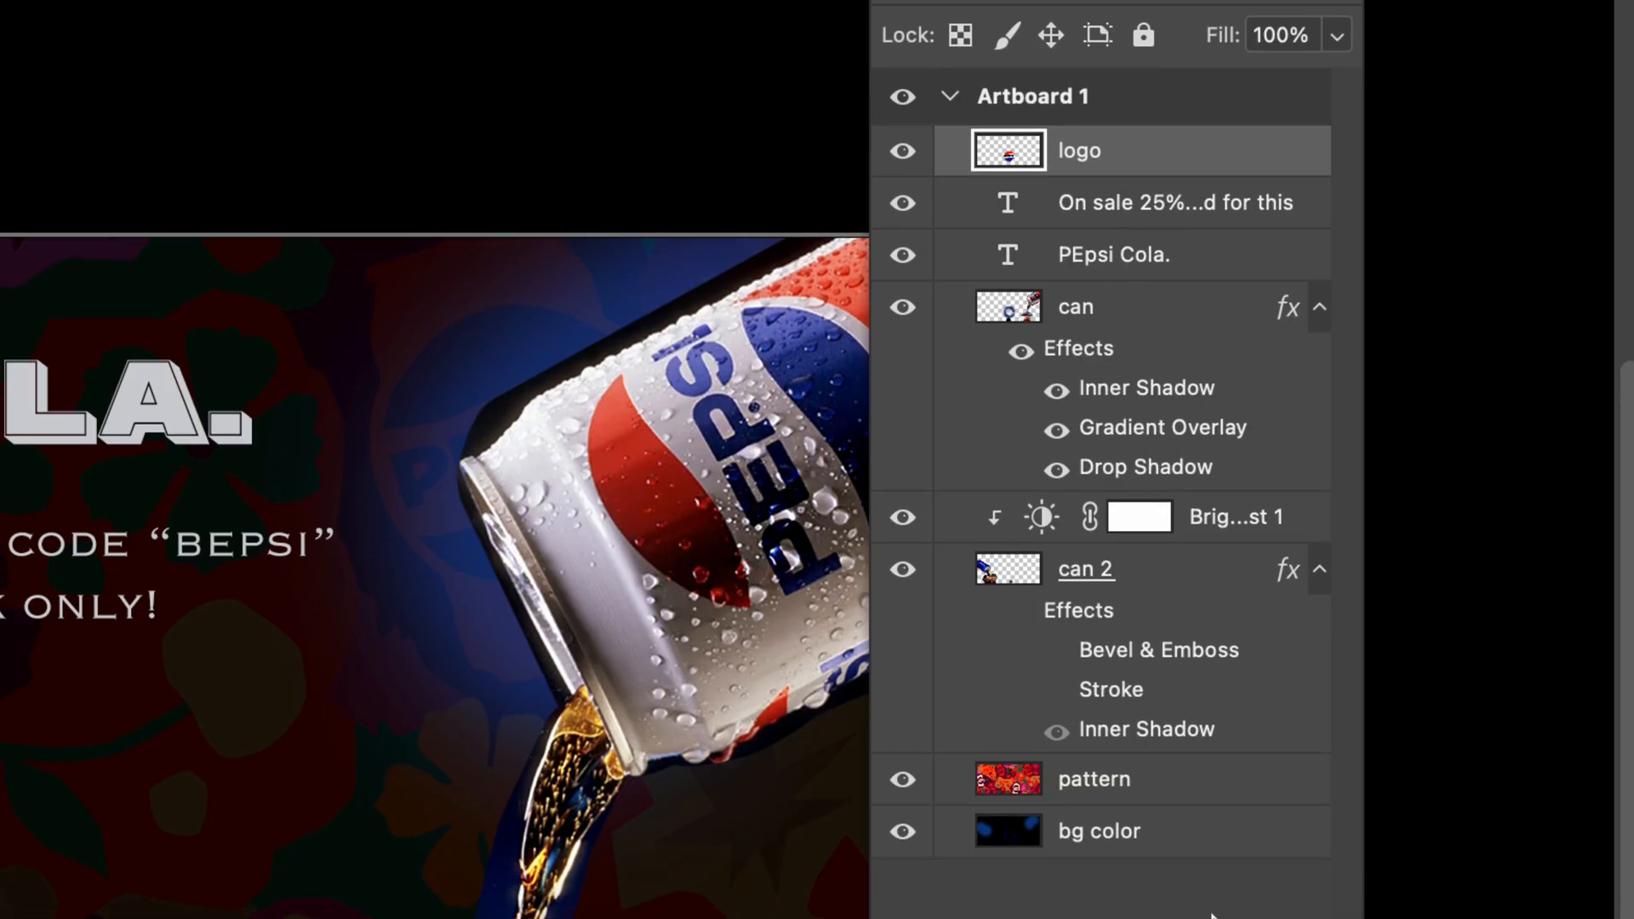
double_click(1106, 778)
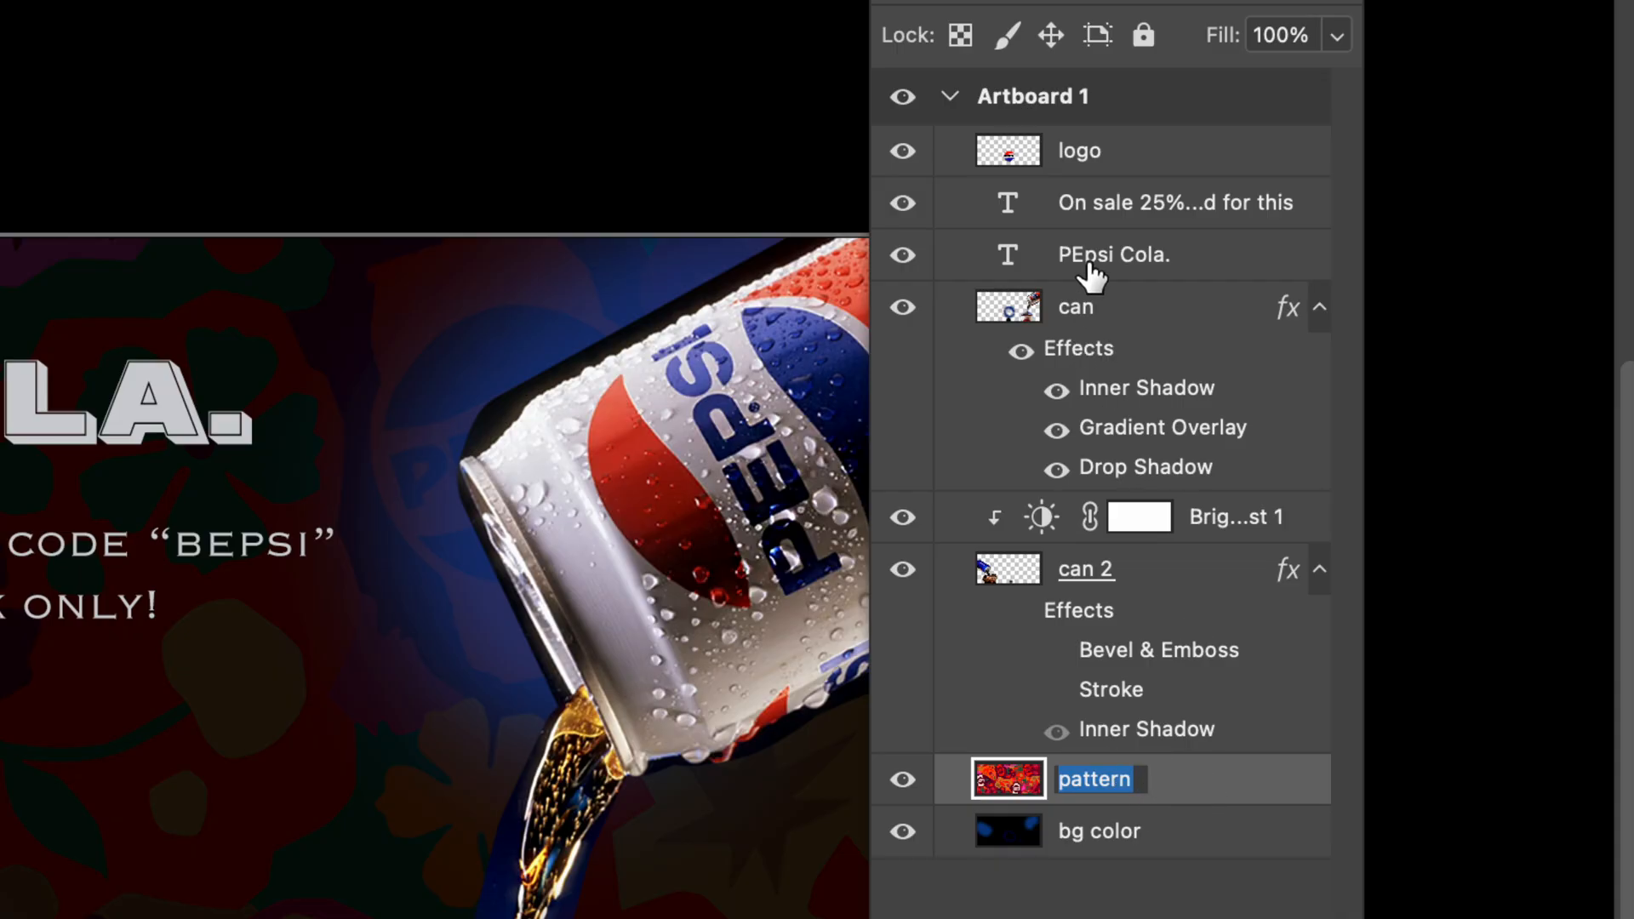
left_click(1039, 269)
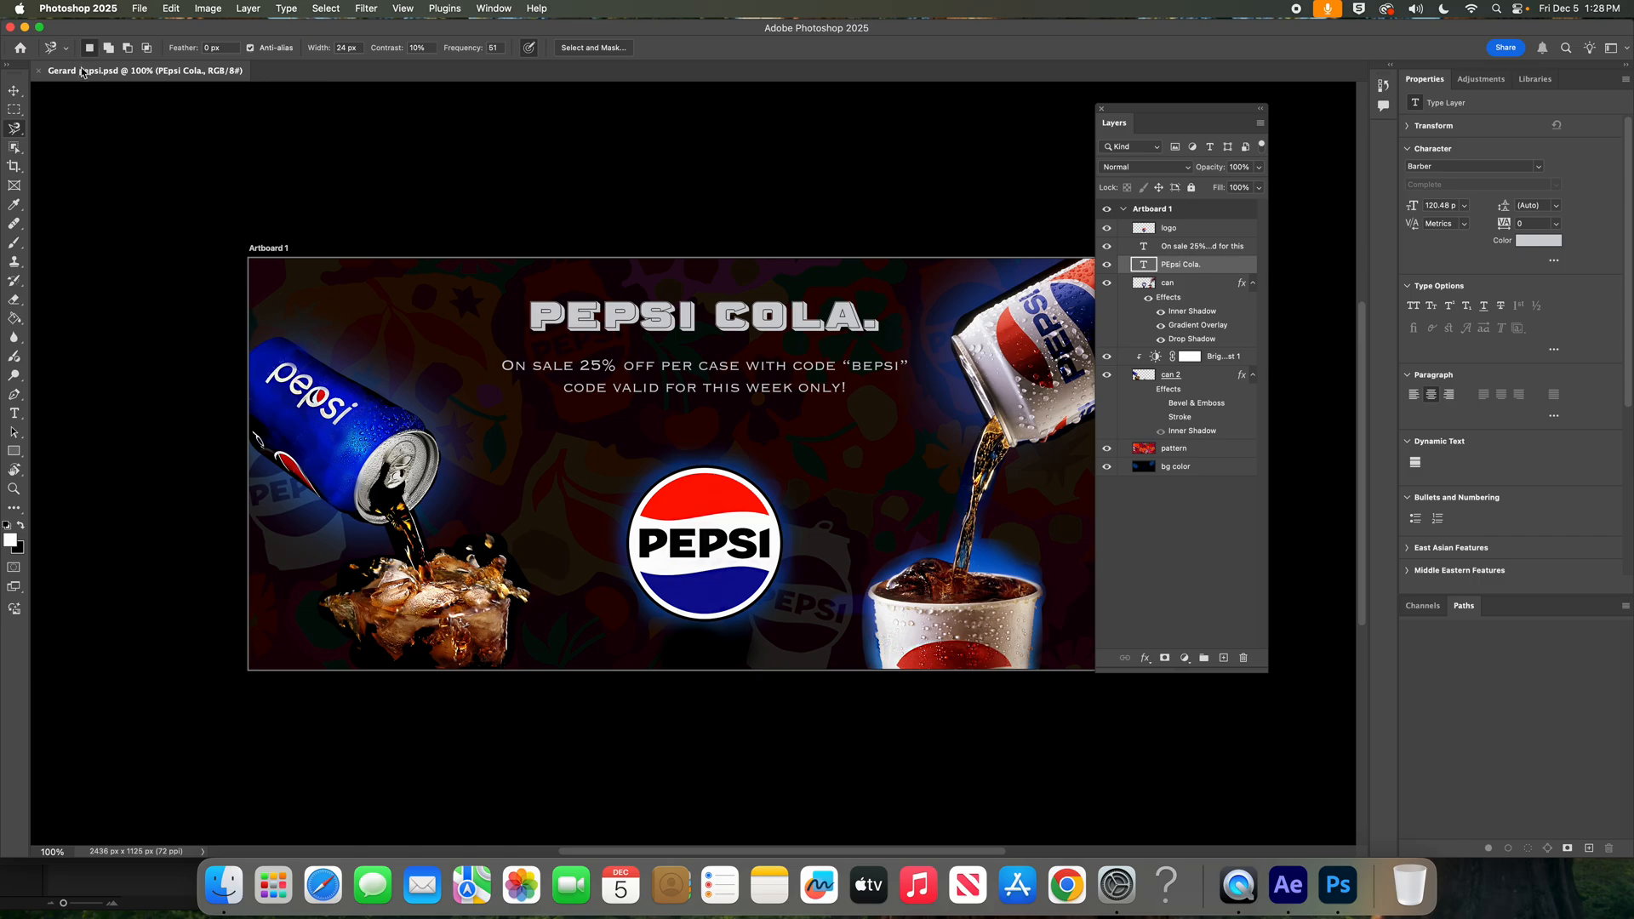
left_click(39, 72)
left_click(24, 27)
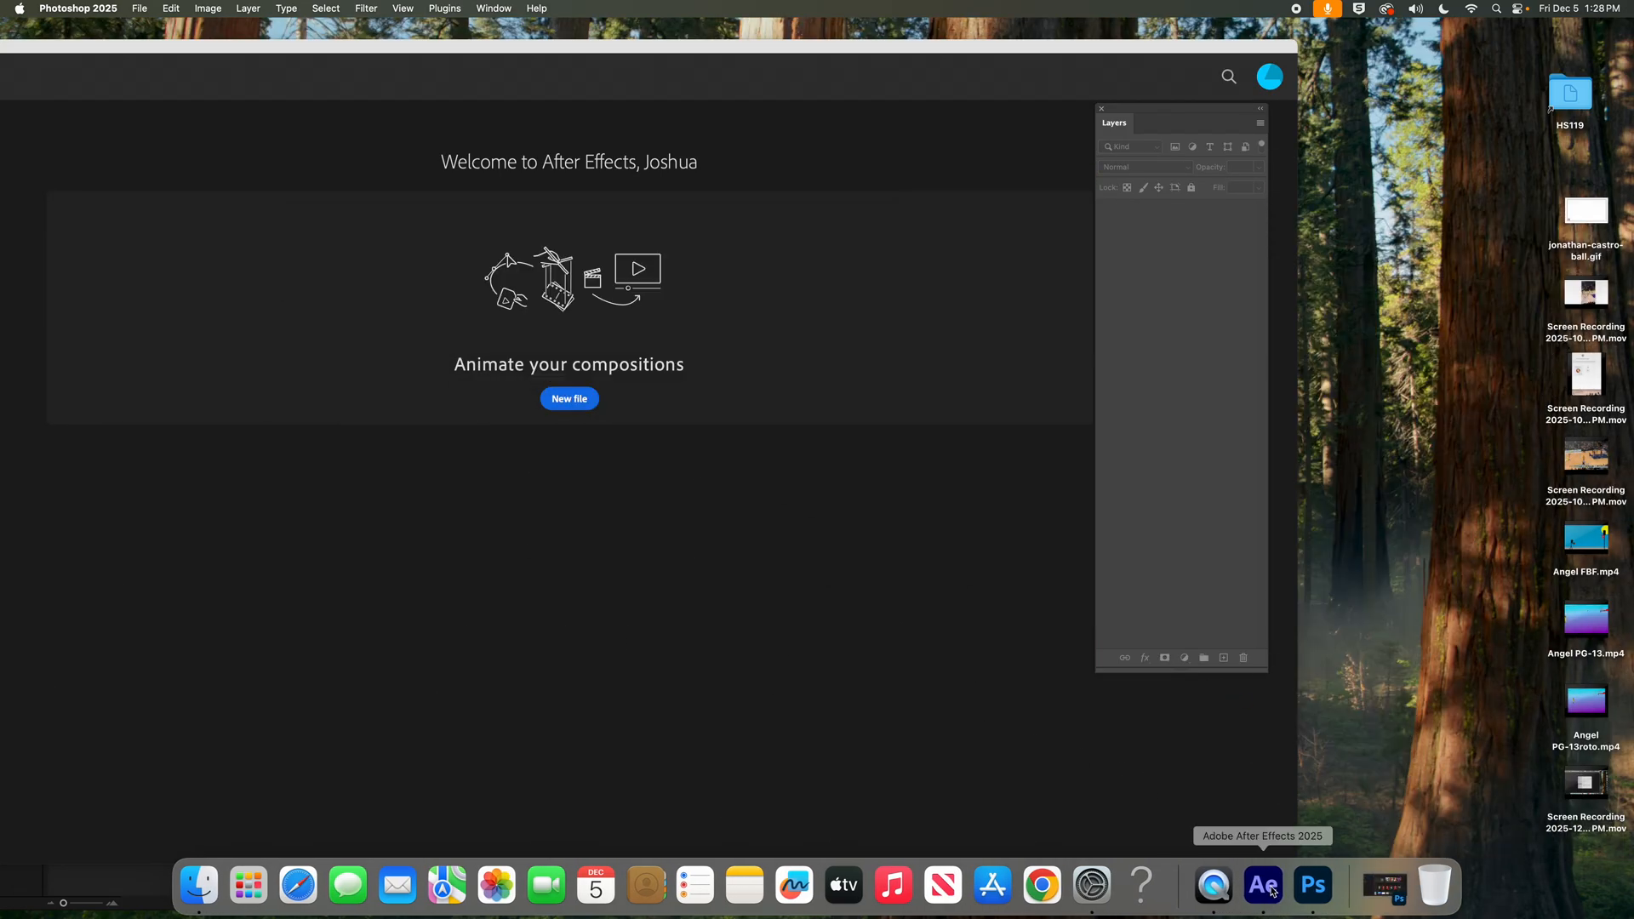
Switch to After Effects, create a new project and enlarge its window to fill the screen.
left_click(247, 886)
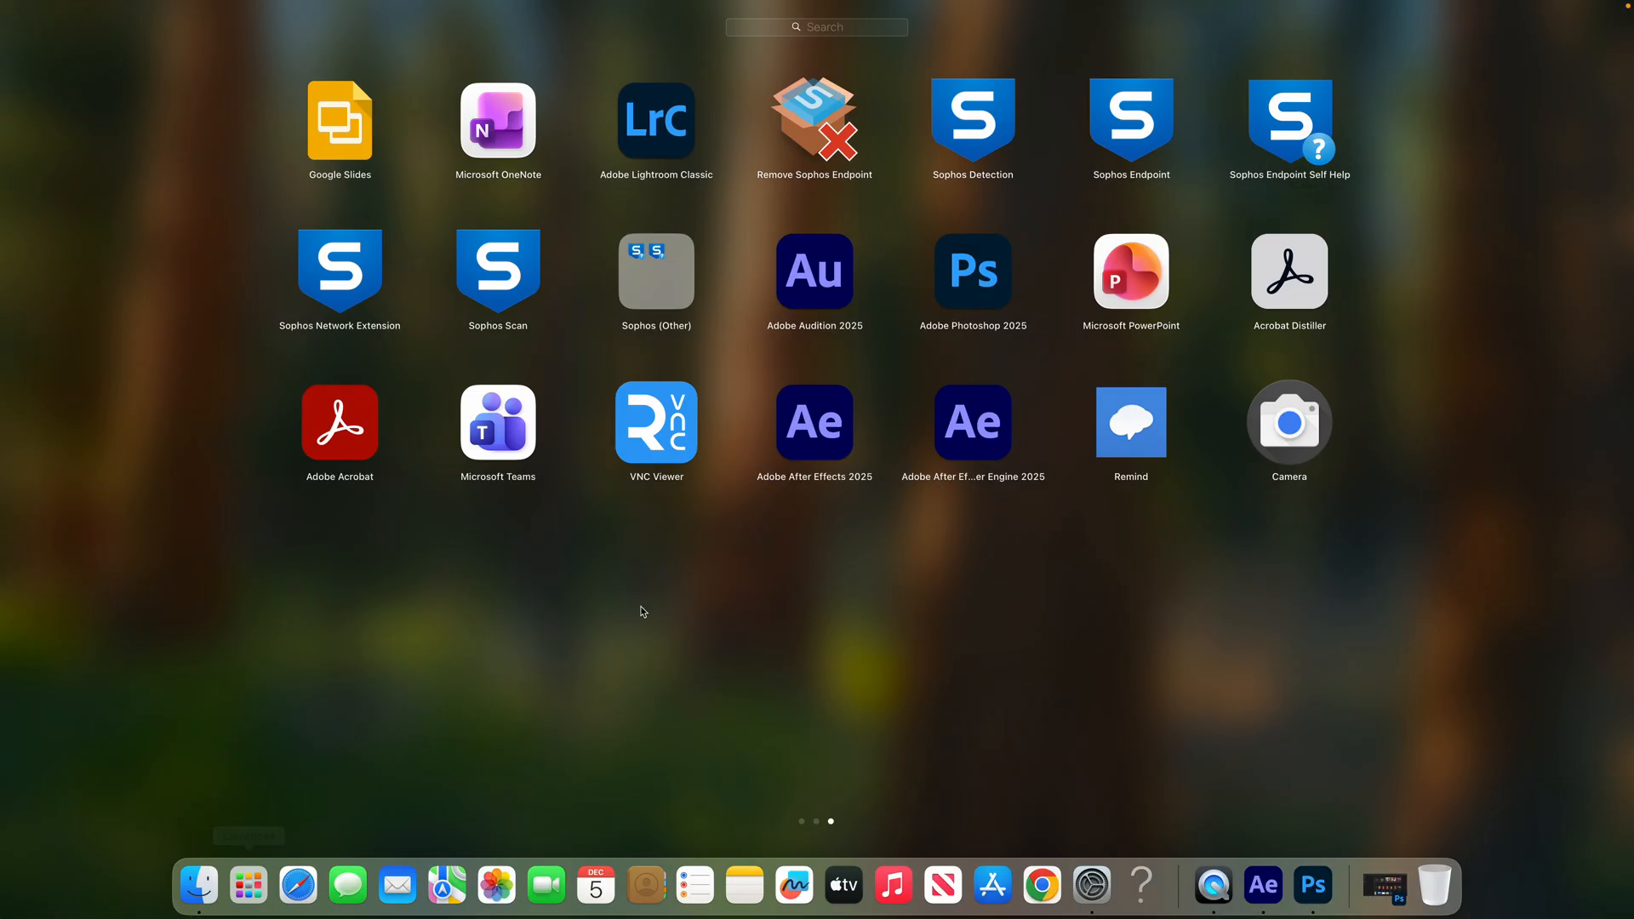
left_click(832, 423)
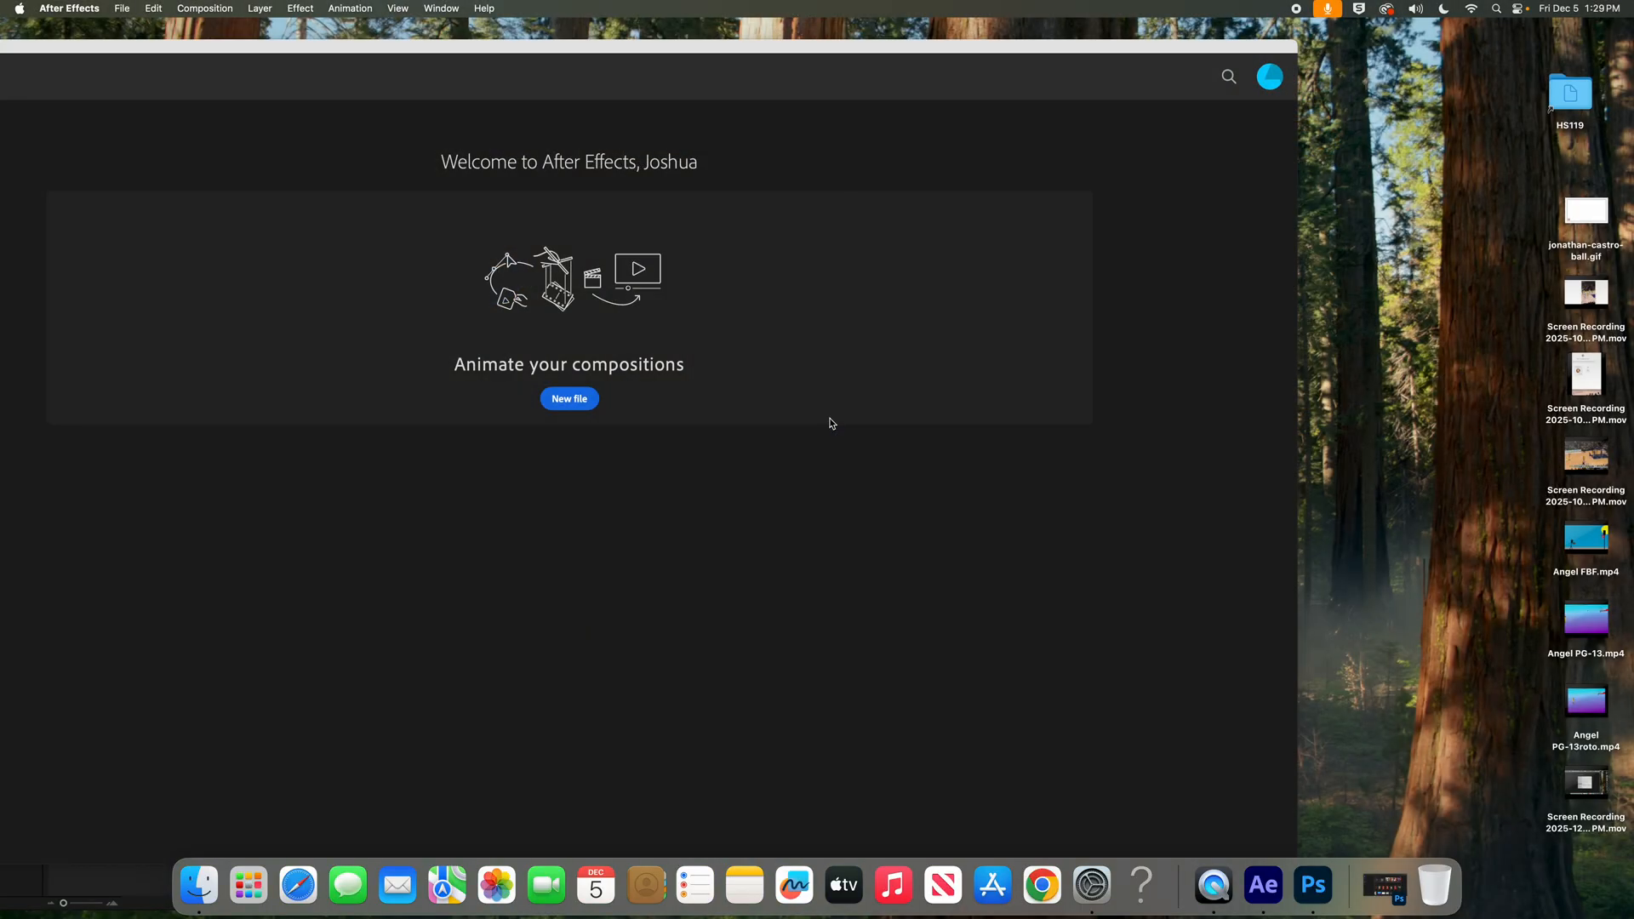
left_click_drag(584, 46, 906, 5)
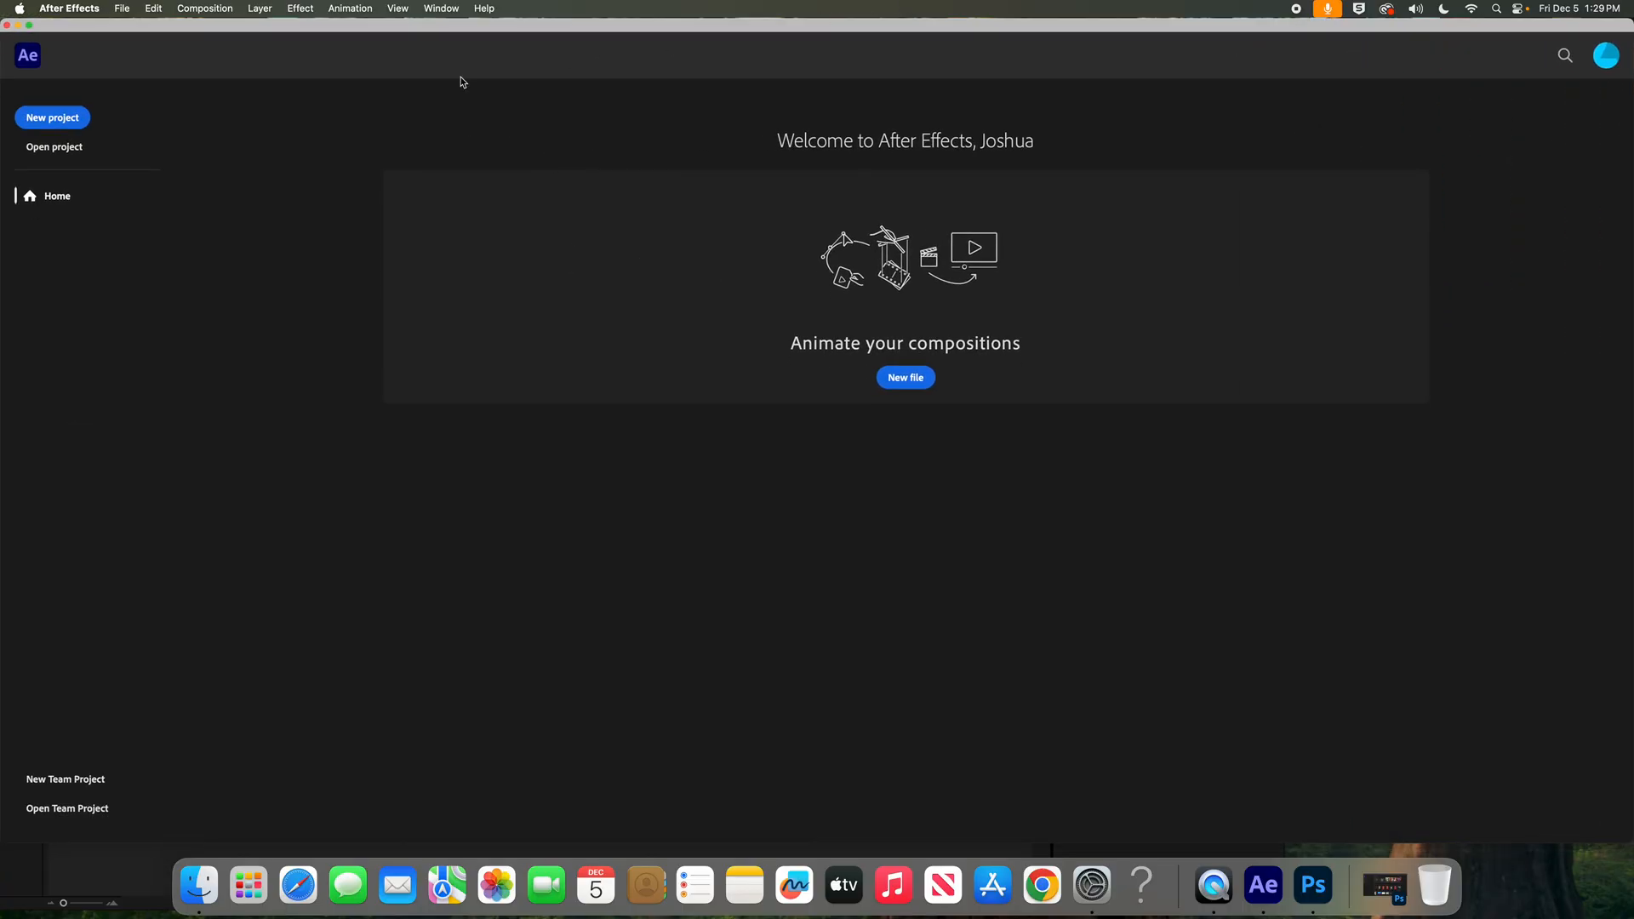
left_click(58, 121)
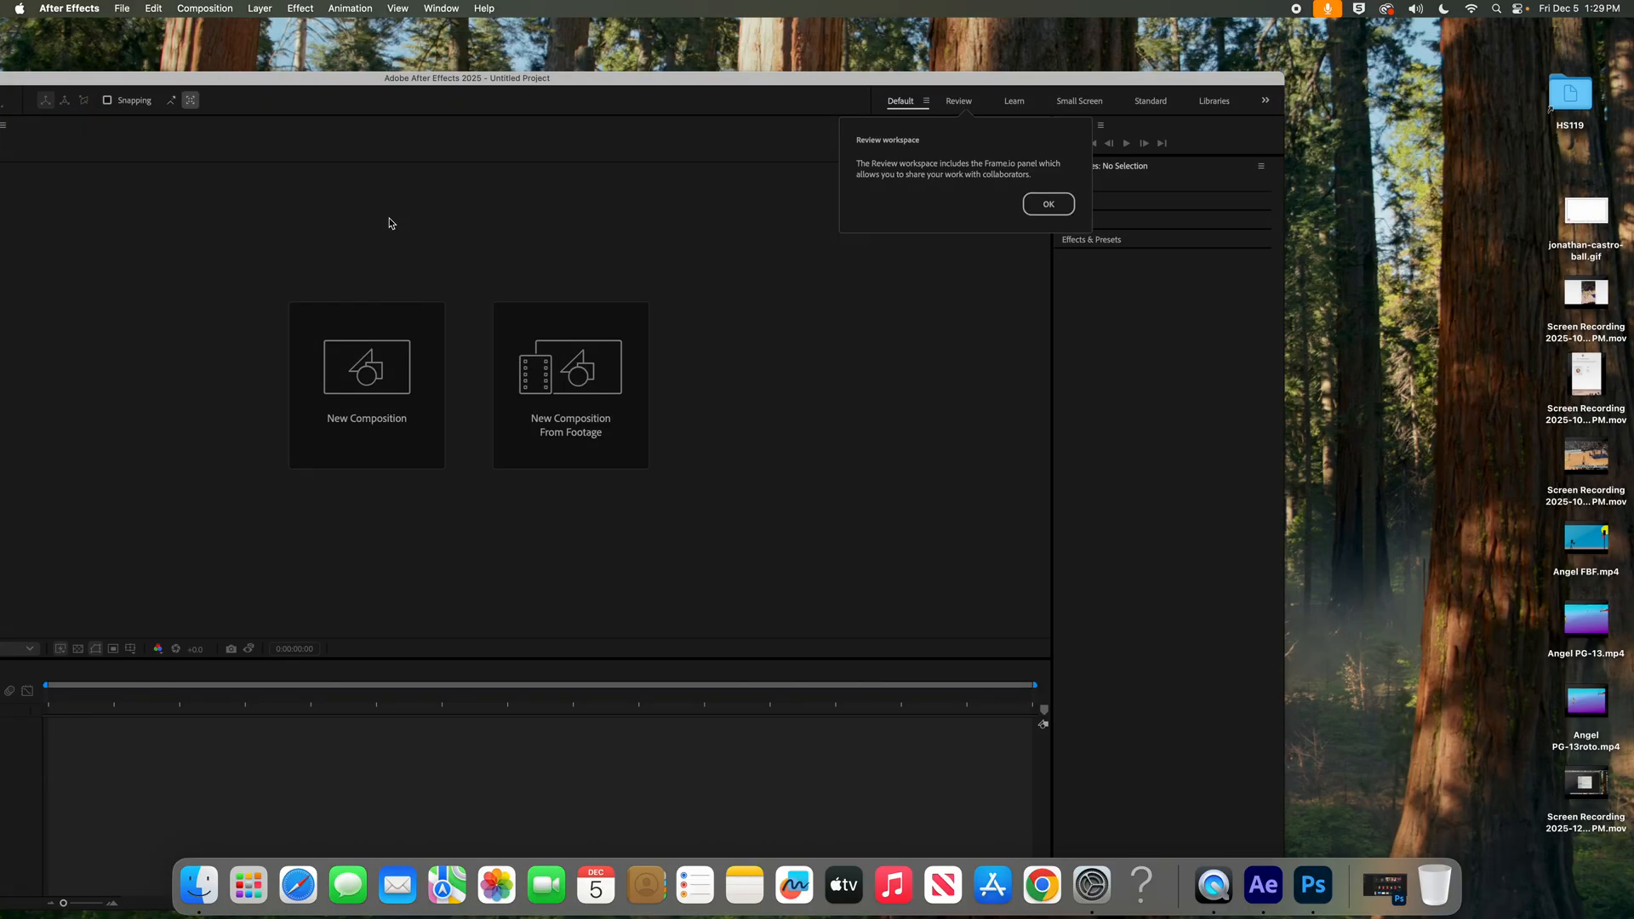
double_click(307, 83)
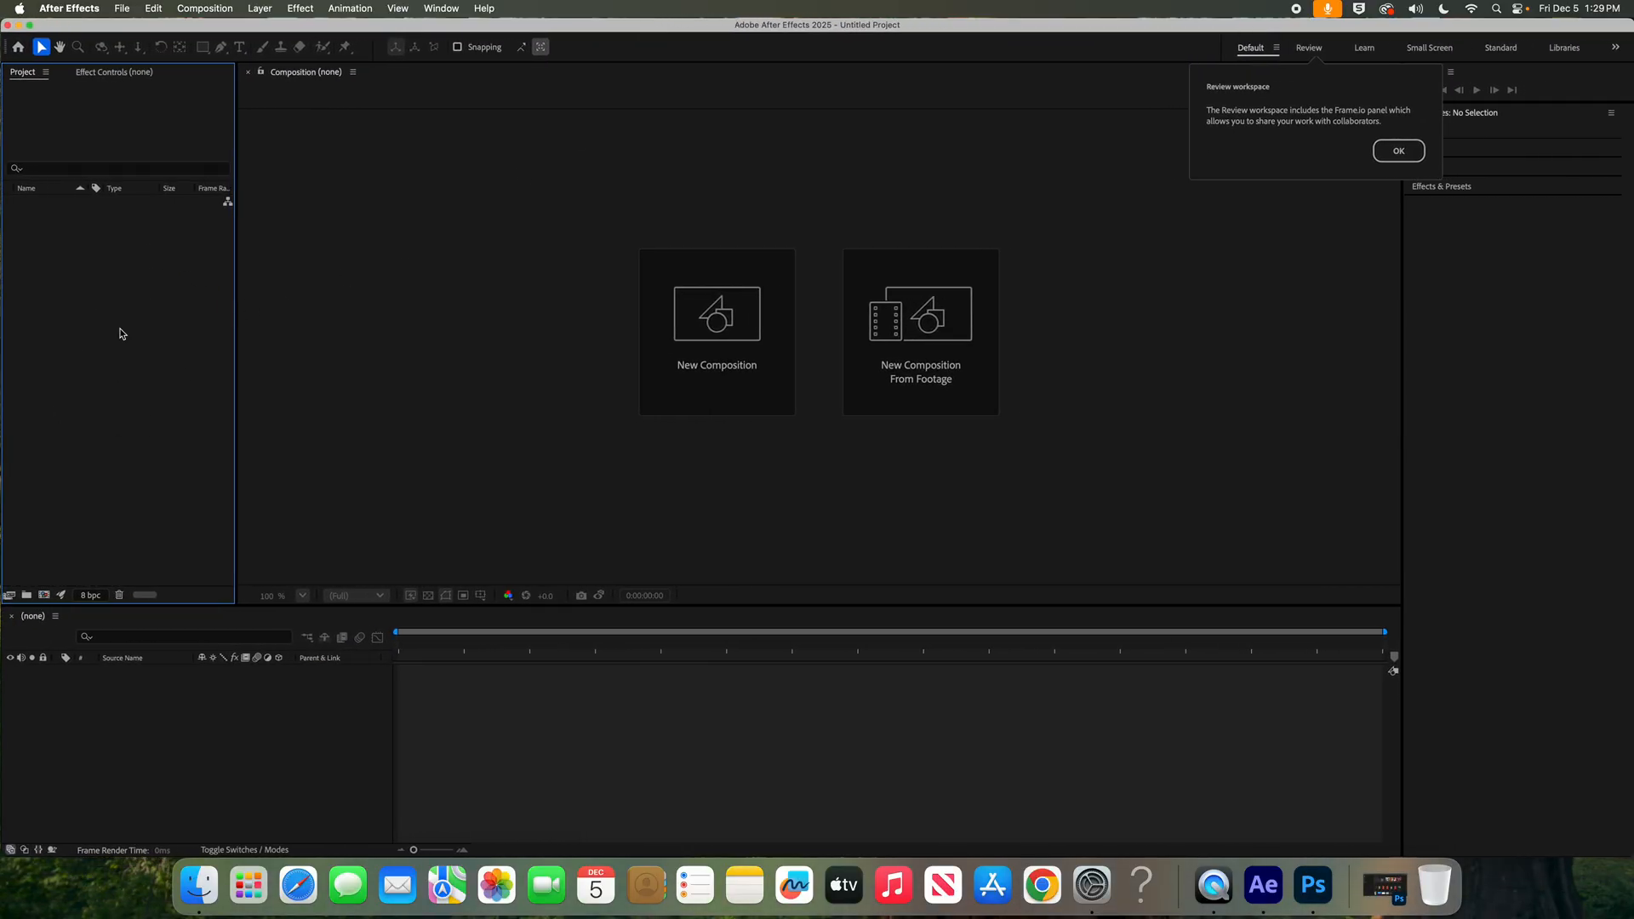
Start a footage import and select the Pepsi PSD in the student's folder under the P 5 Day 1/2 class on the HS119 server.
double_click(229, 351)
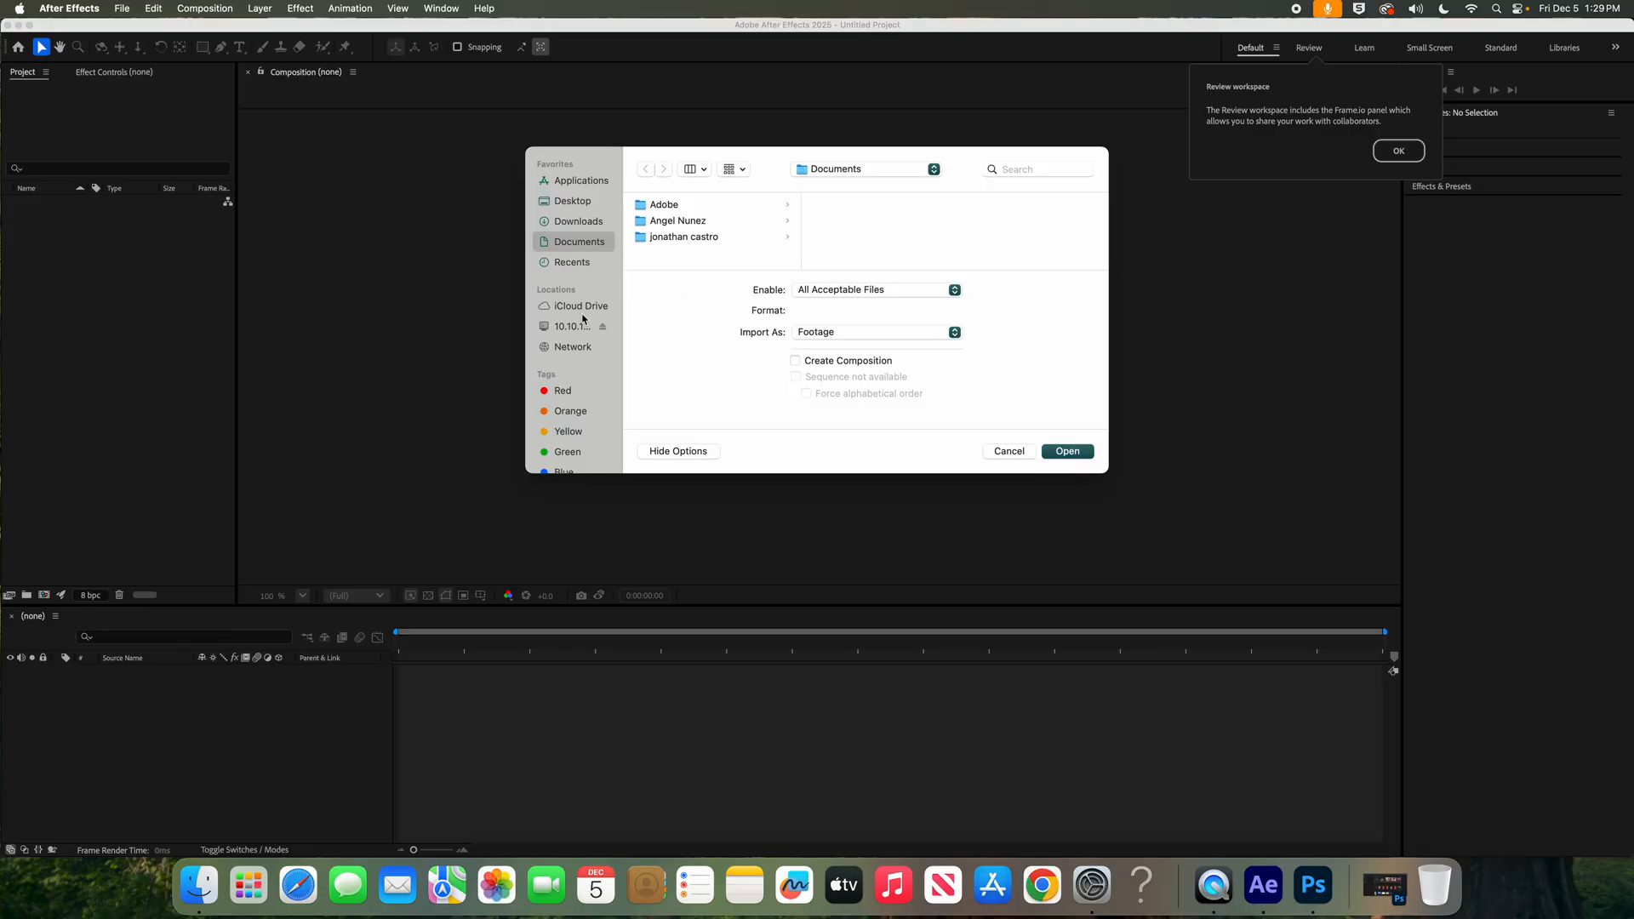
left_click(583, 326)
double_click(757, 259)
left_click(681, 261)
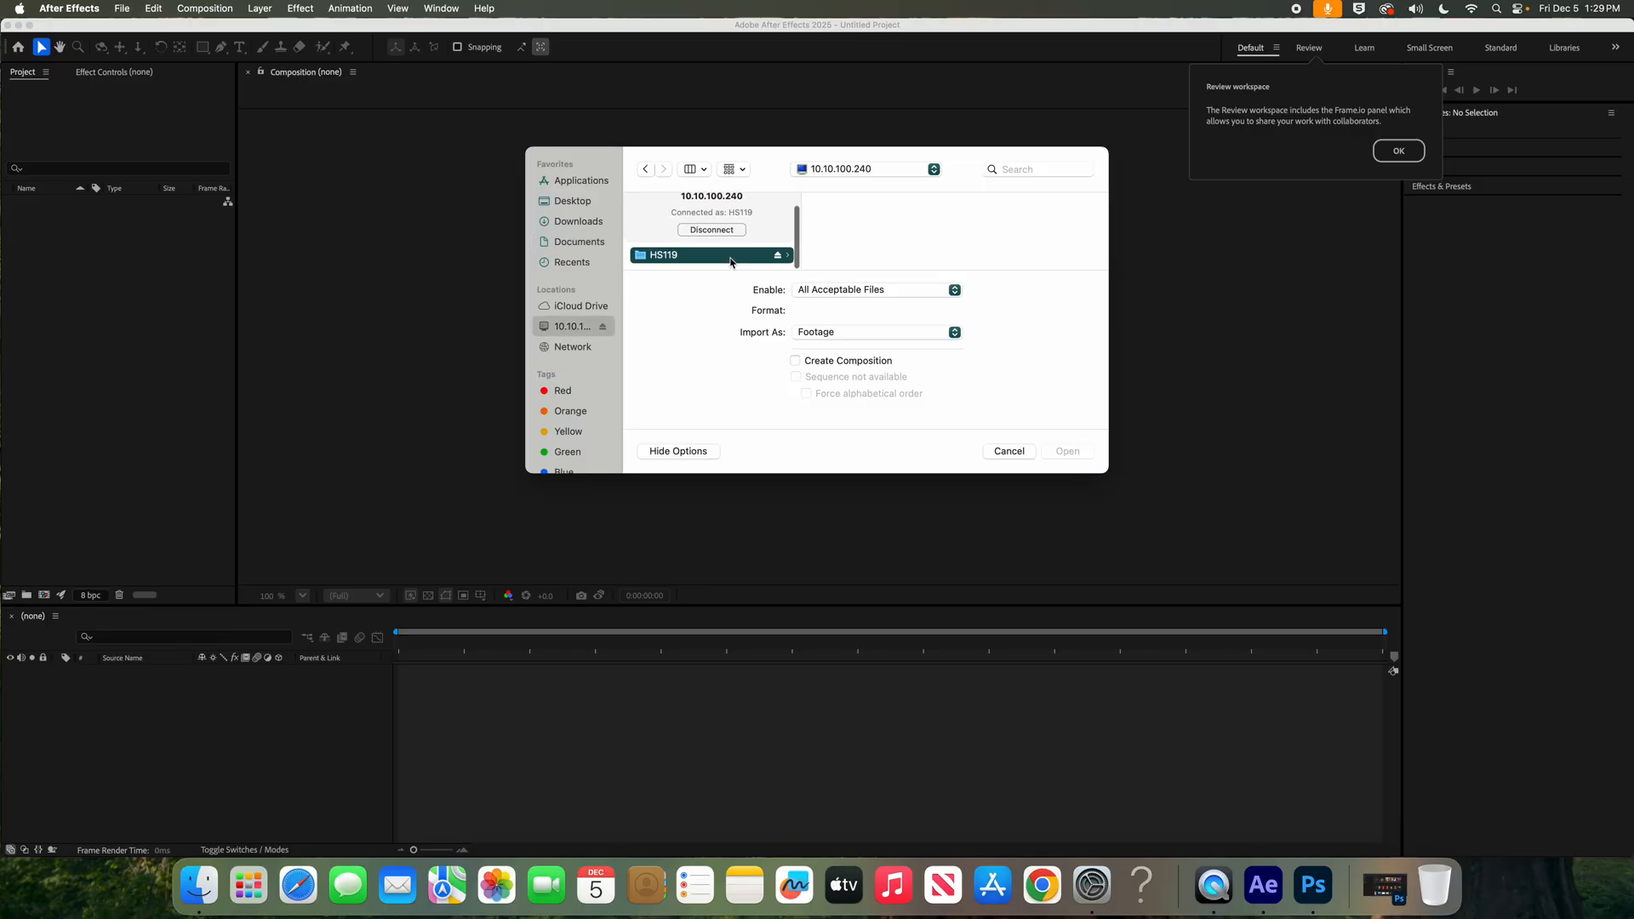
left_click(913, 225)
scroll(1005, 243, "down", 3)
left_click(1009, 238)
scroll(1016, 249, "down", 2)
left_click(1013, 222)
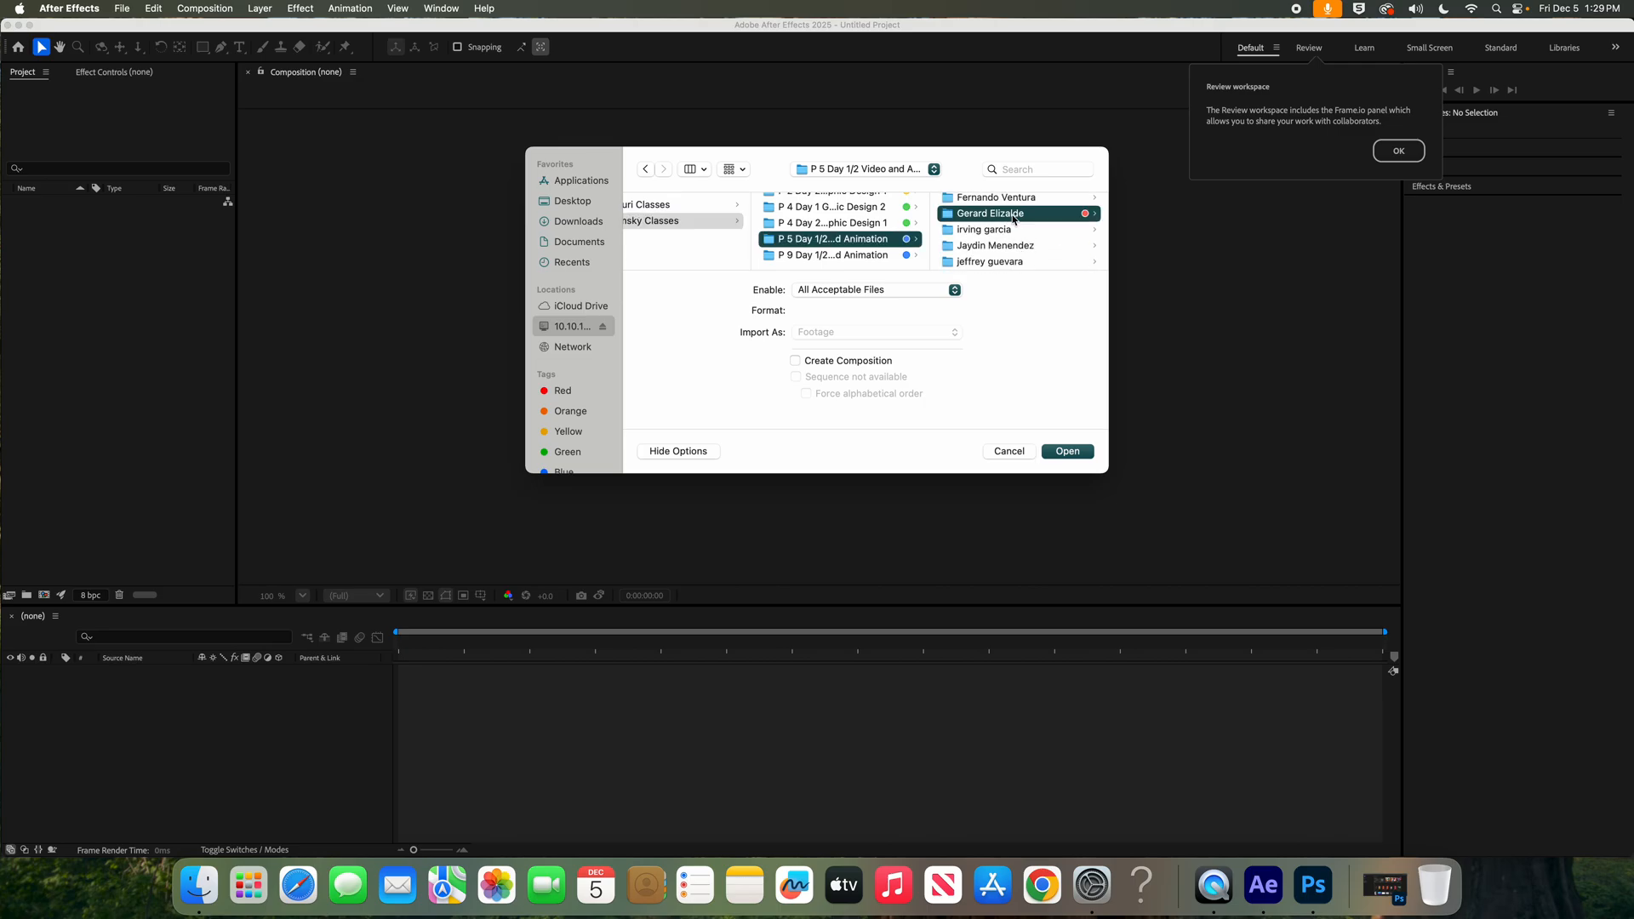
left_click(885, 285)
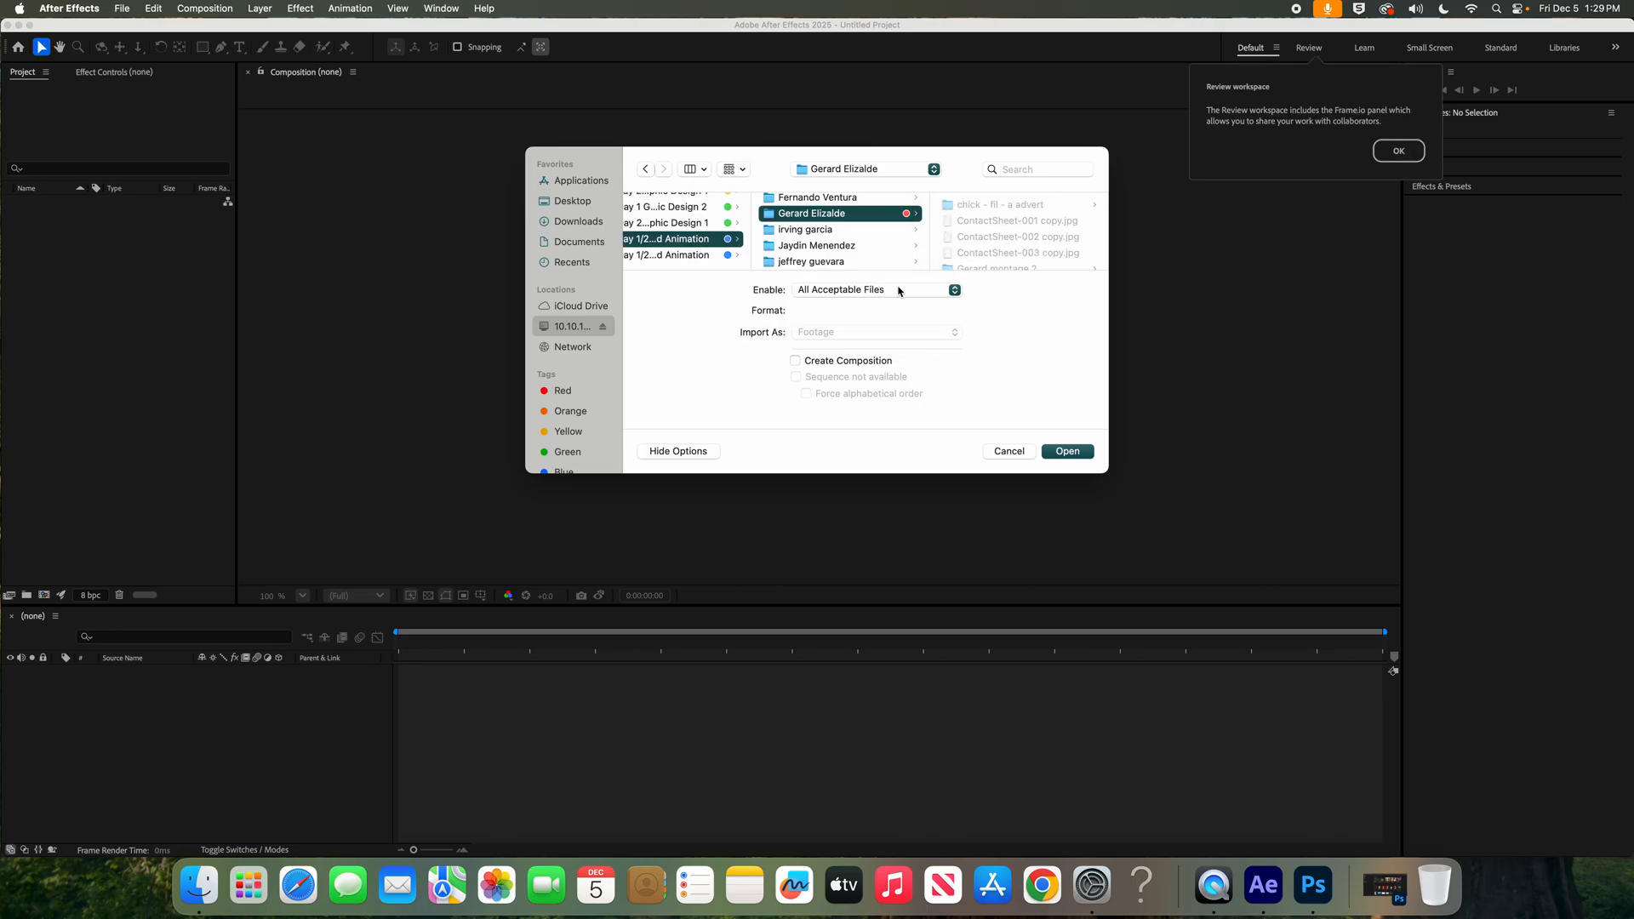
left_click(992, 219)
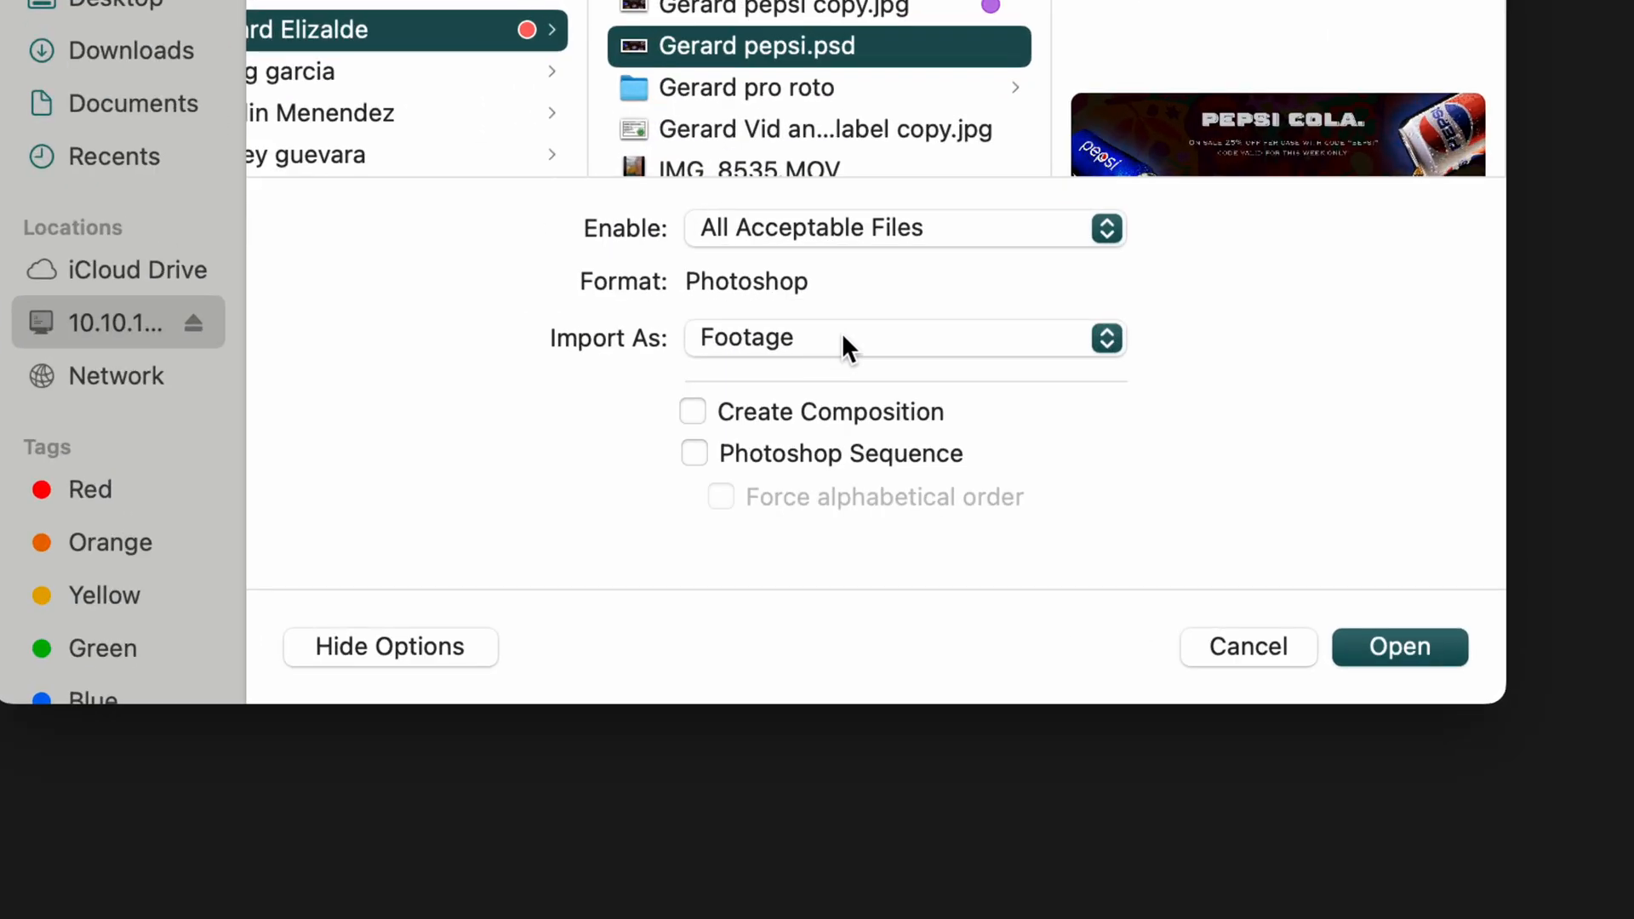
Import the selected PSD as Composition - Retain Layer Sizes.
left_click(841, 332)
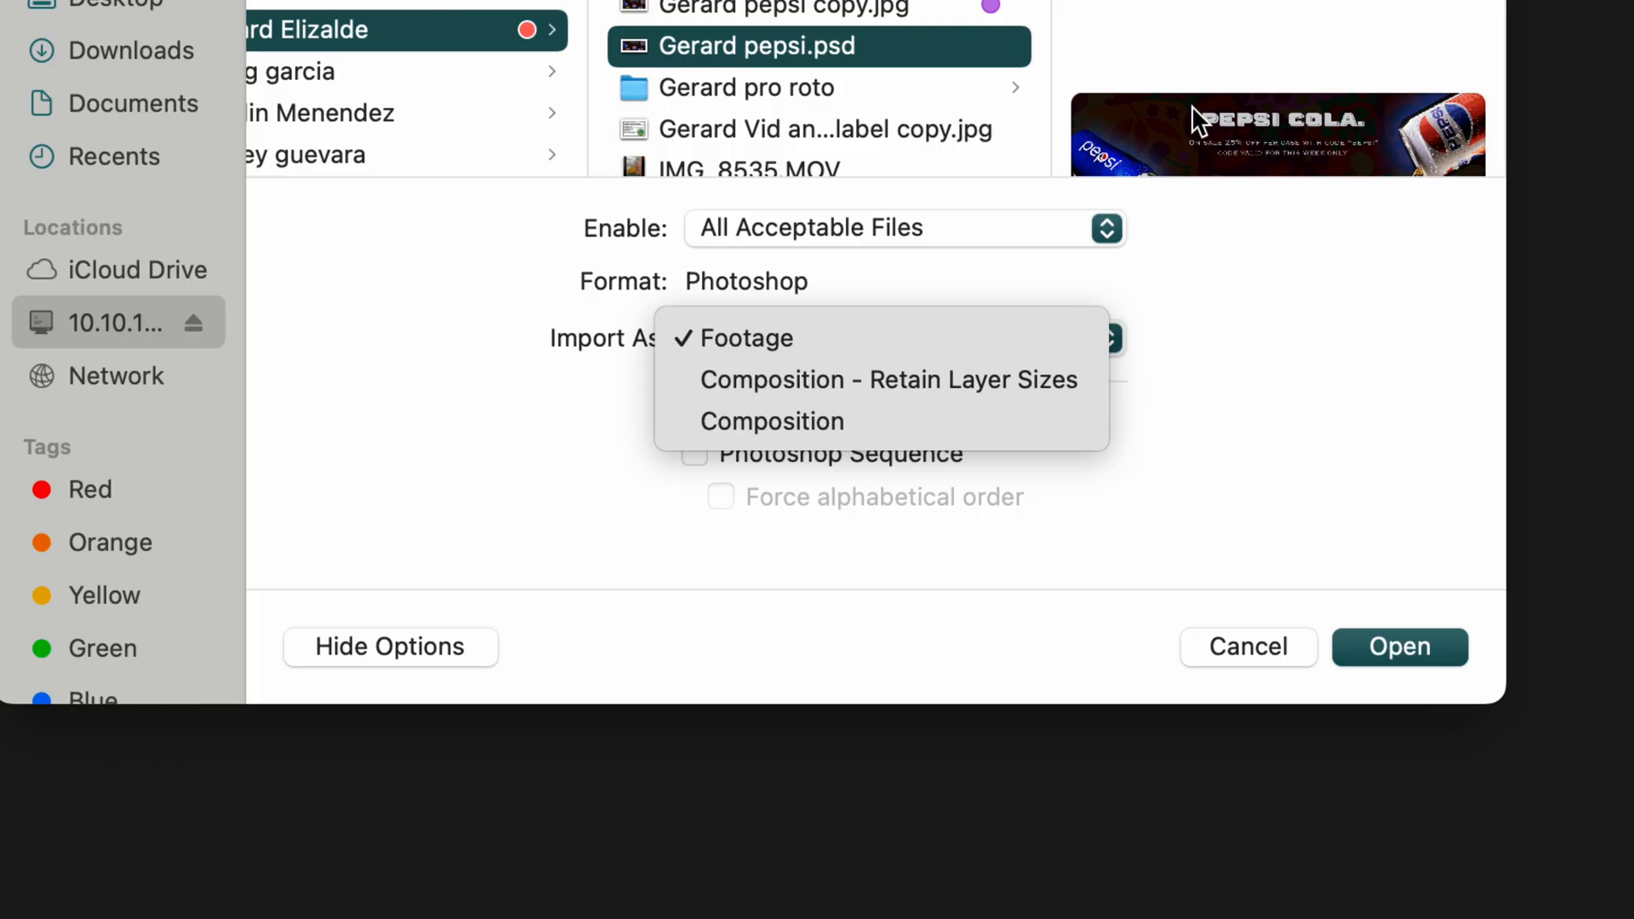
left_click(940, 378)
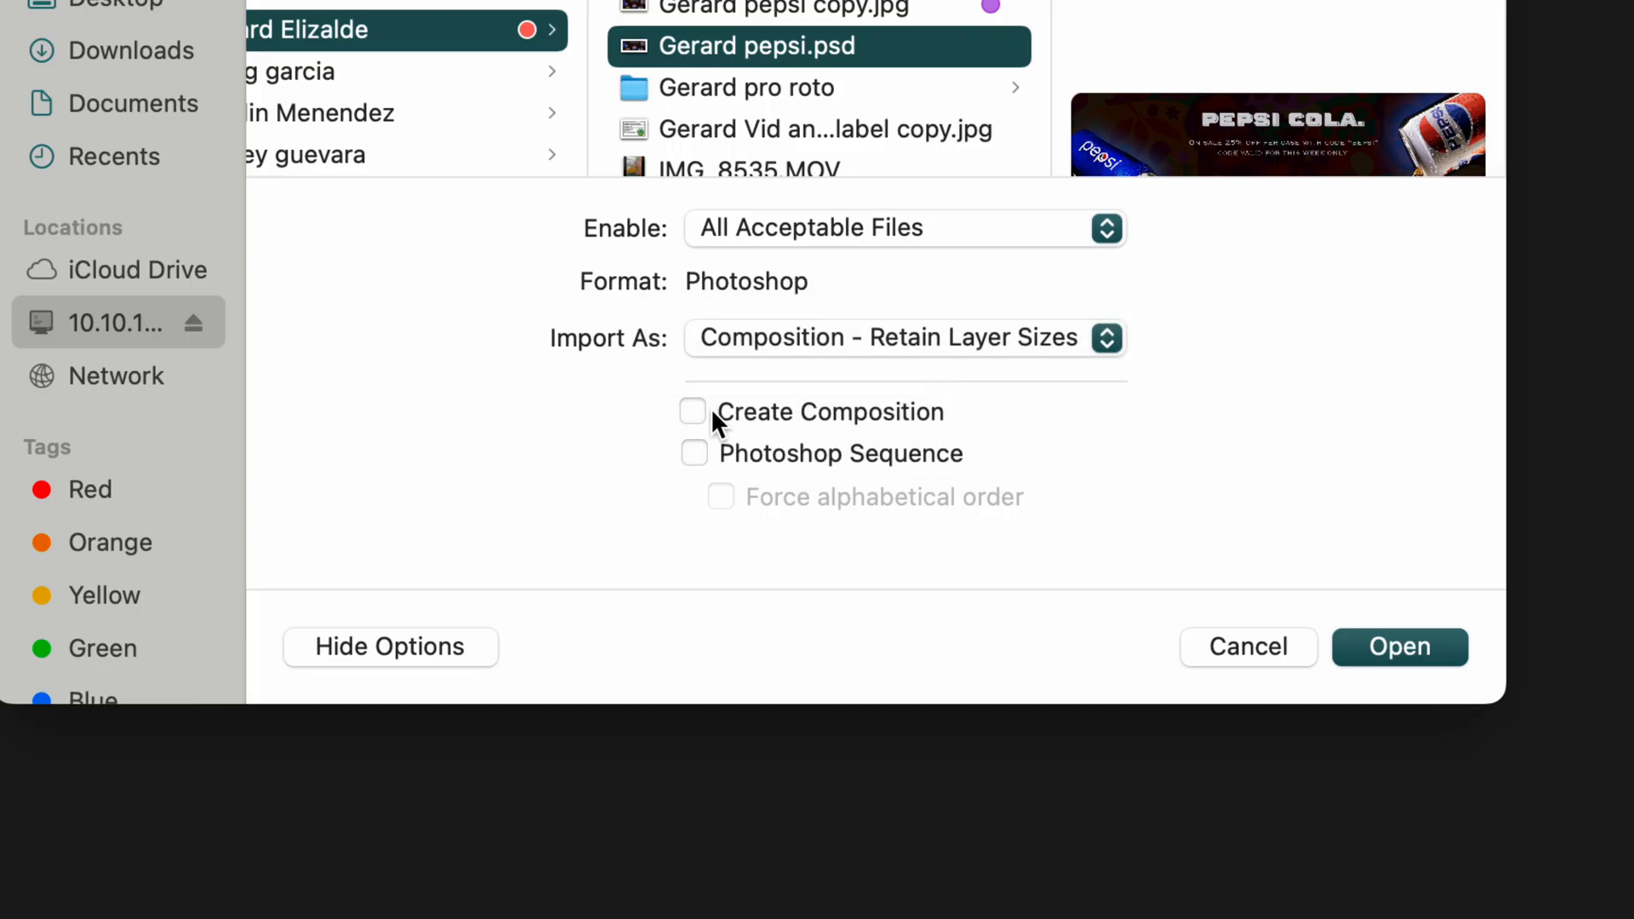
left_click(1393, 634)
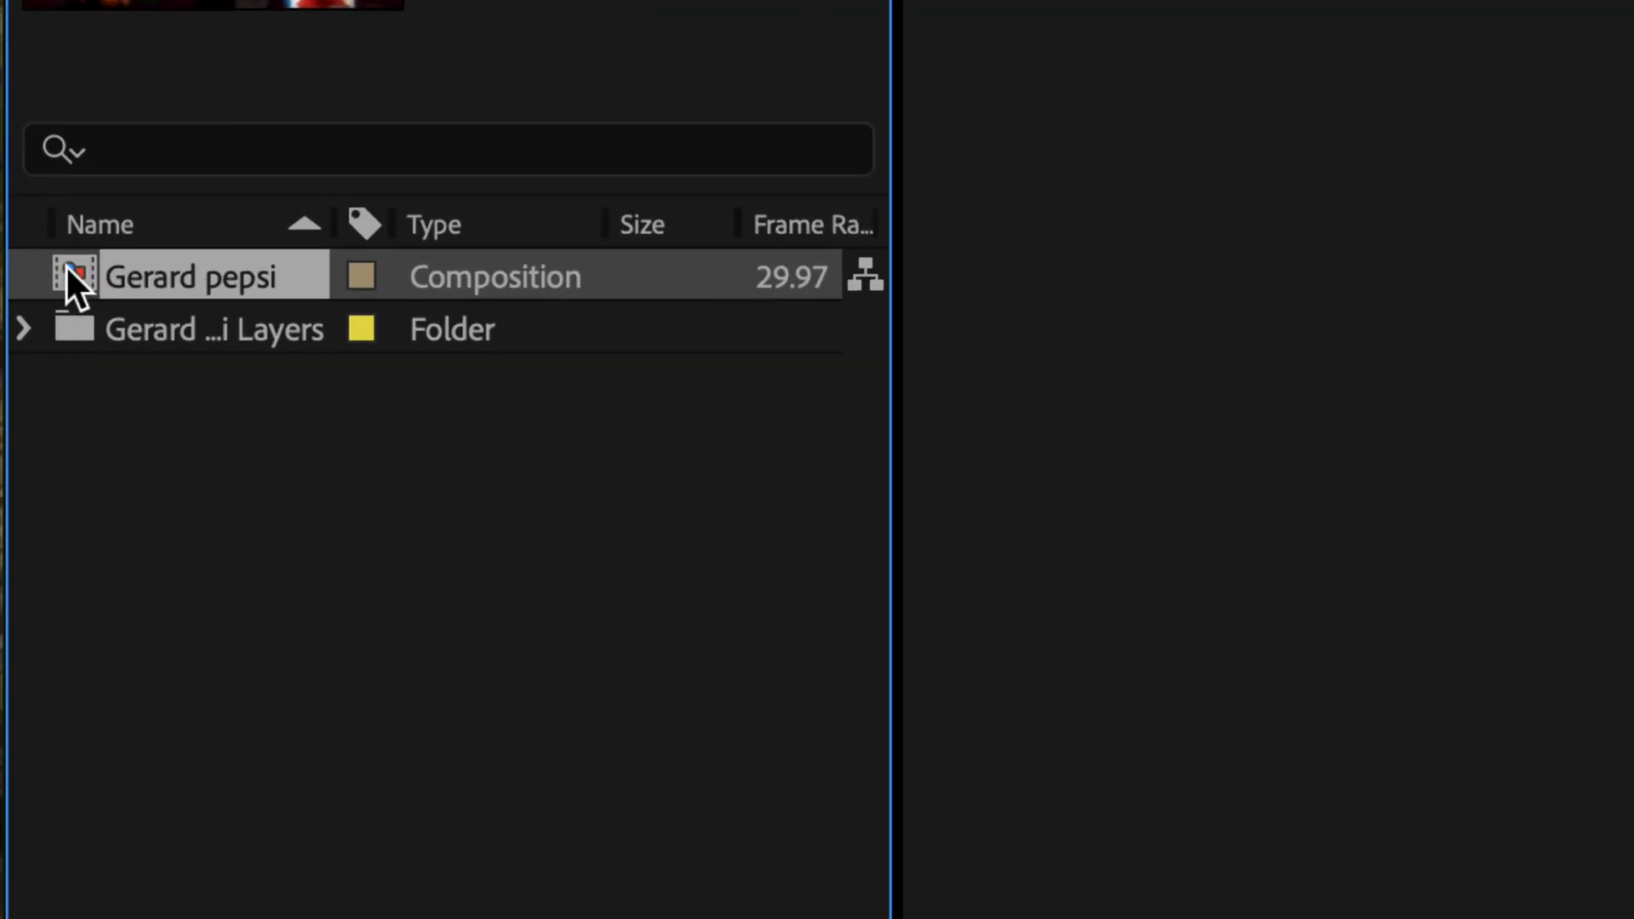
Open the imported Pepsi composition, expand its layers folder and open the Artboard 1 composition.
double_click(66, 267)
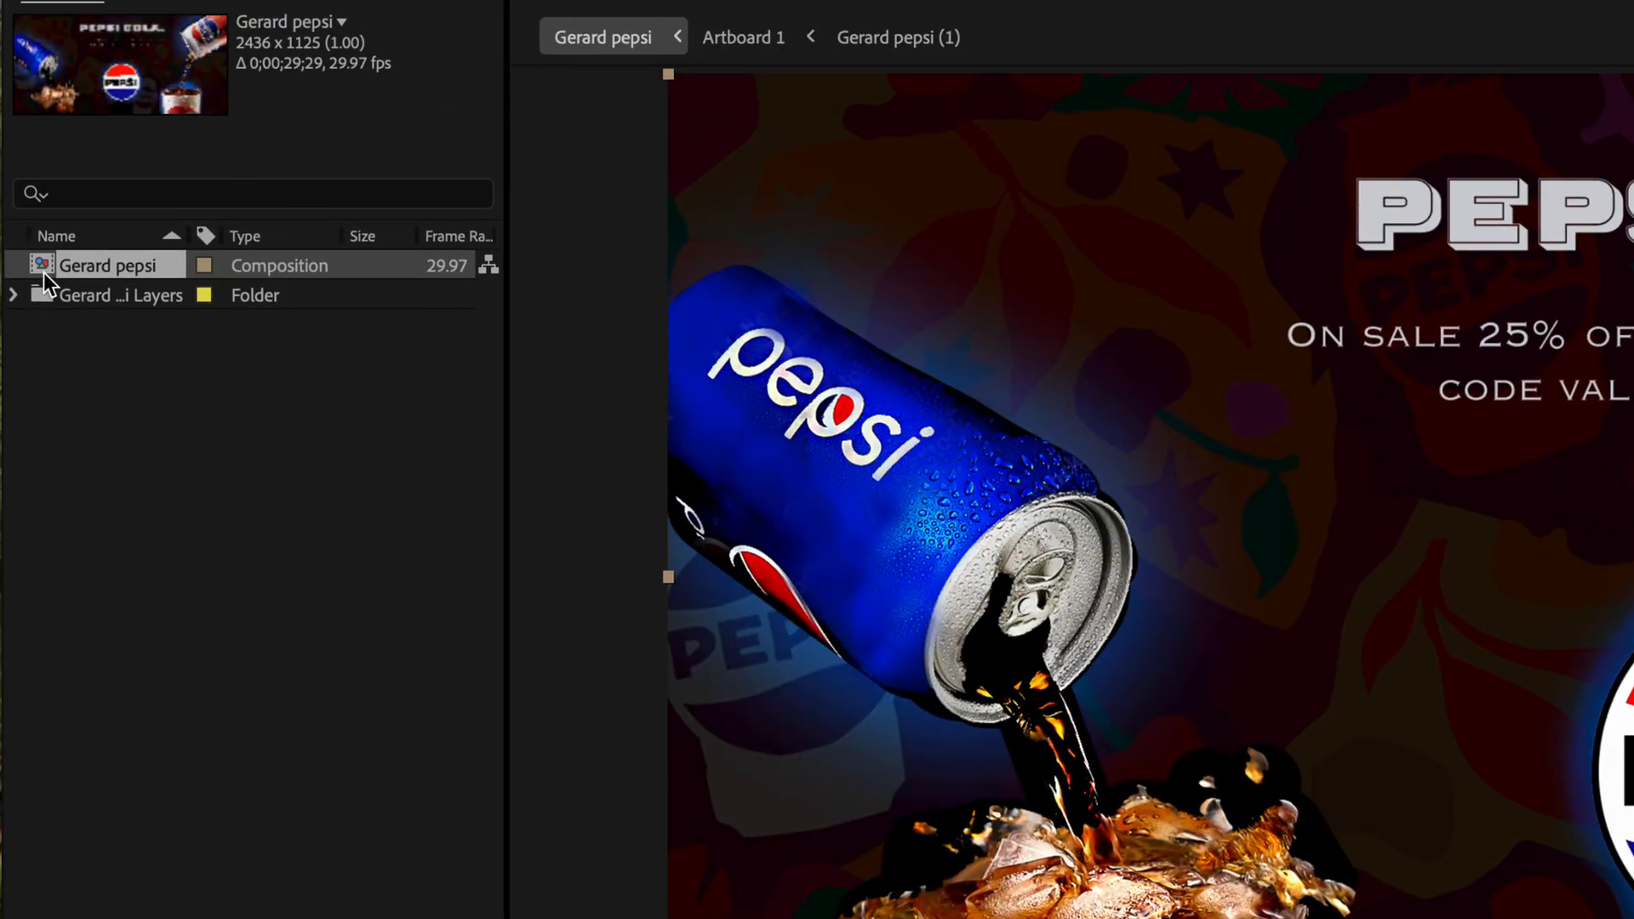
left_click(12, 295)
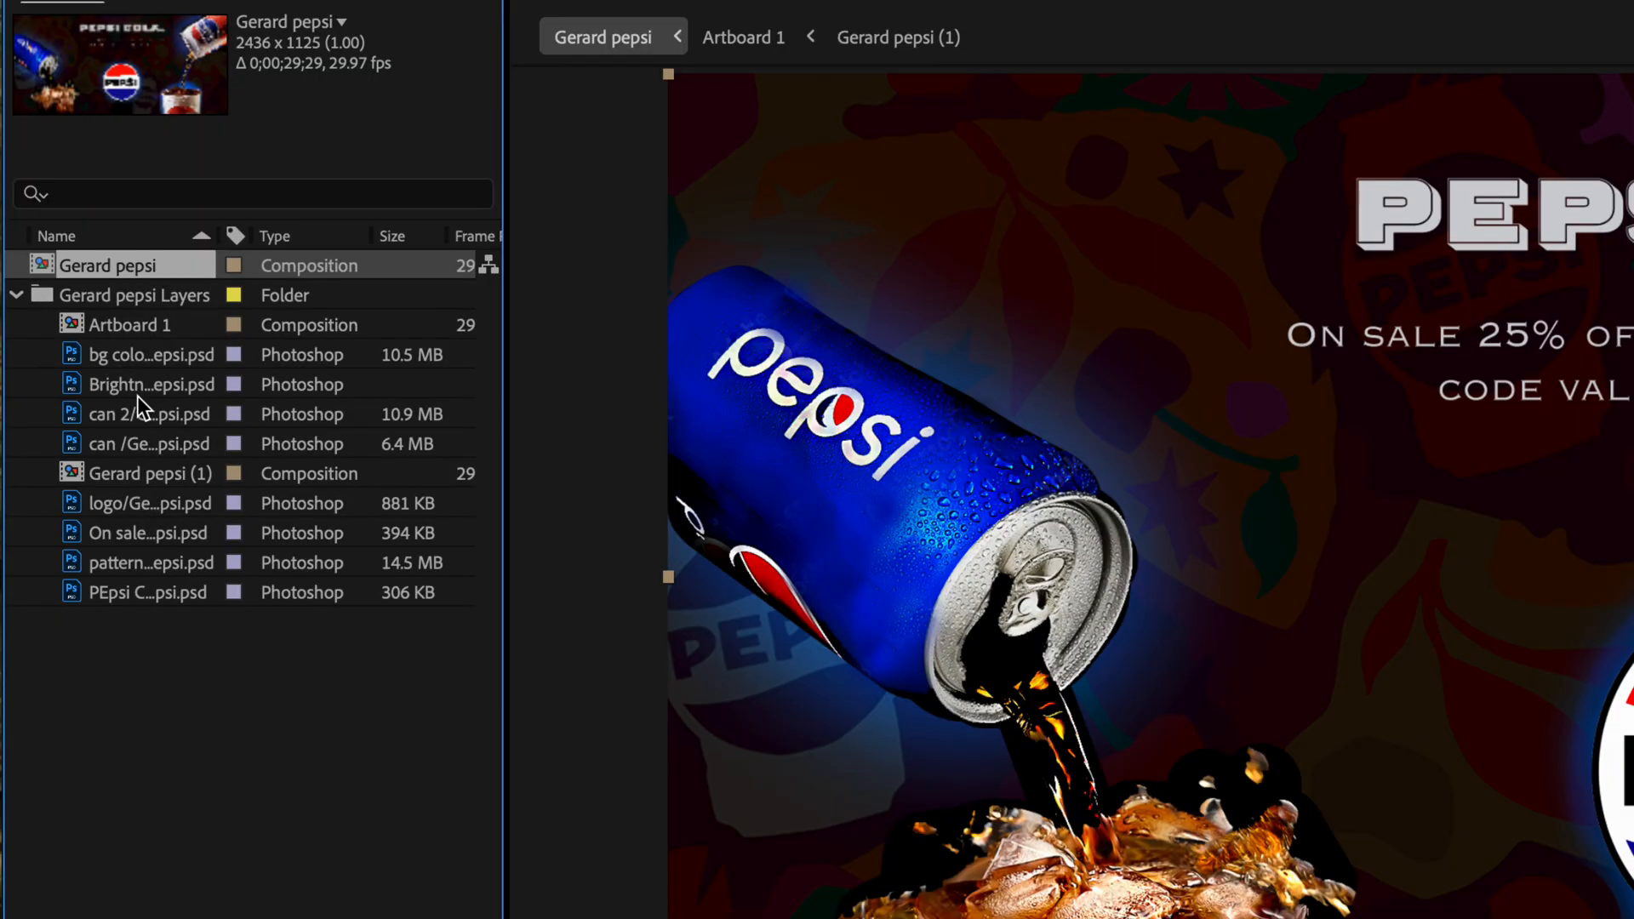
double_click(80, 323)
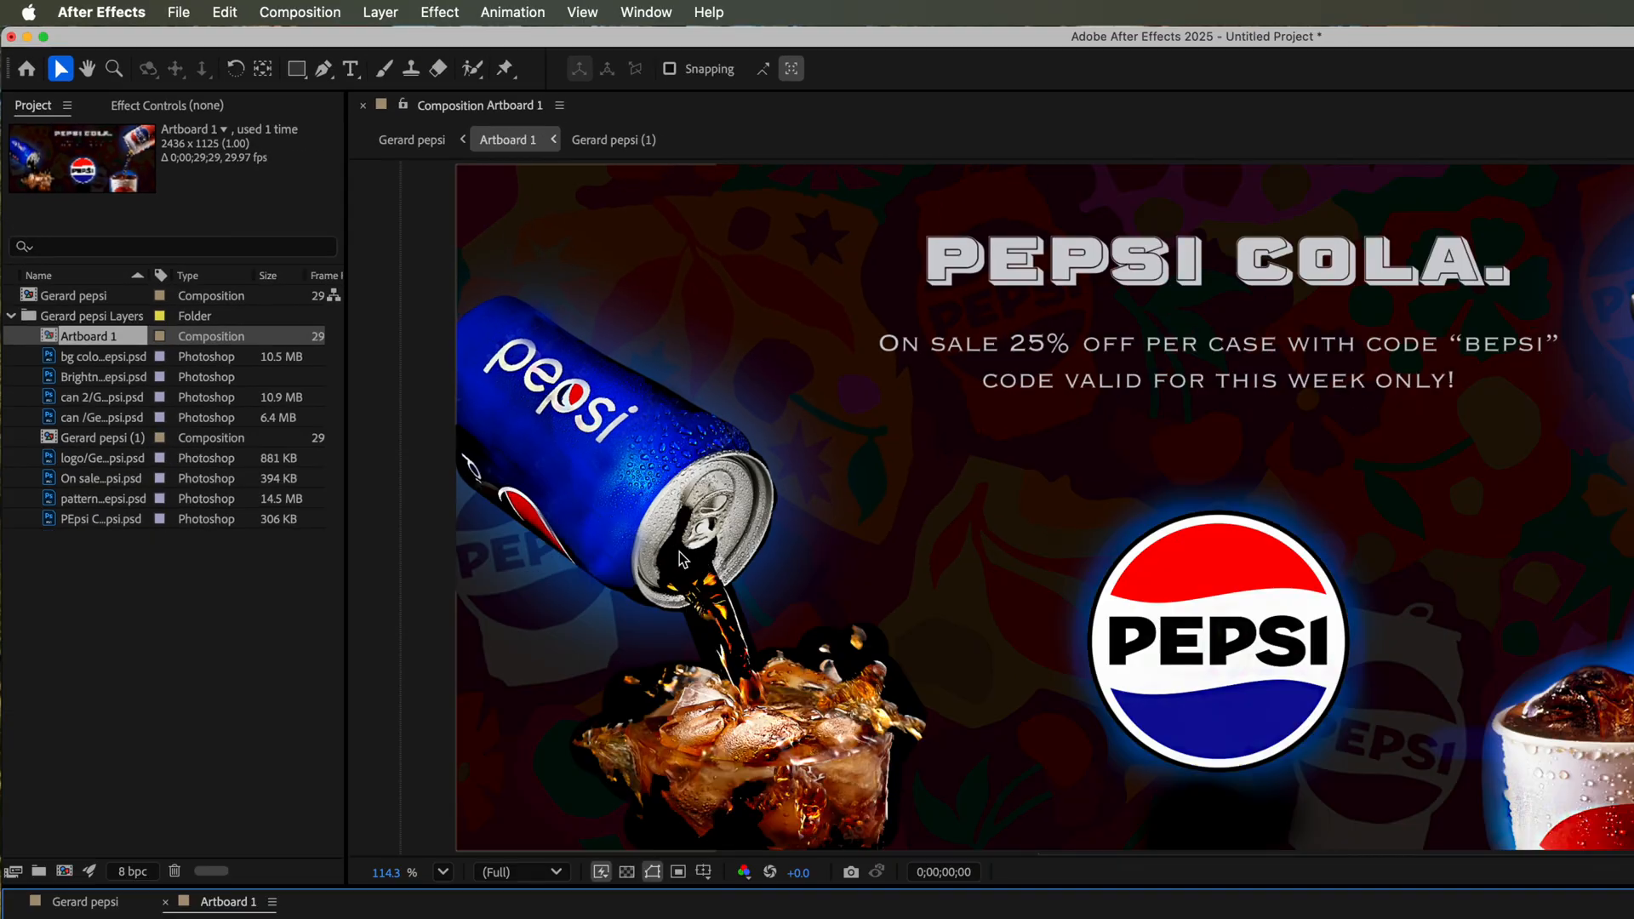
key("period")
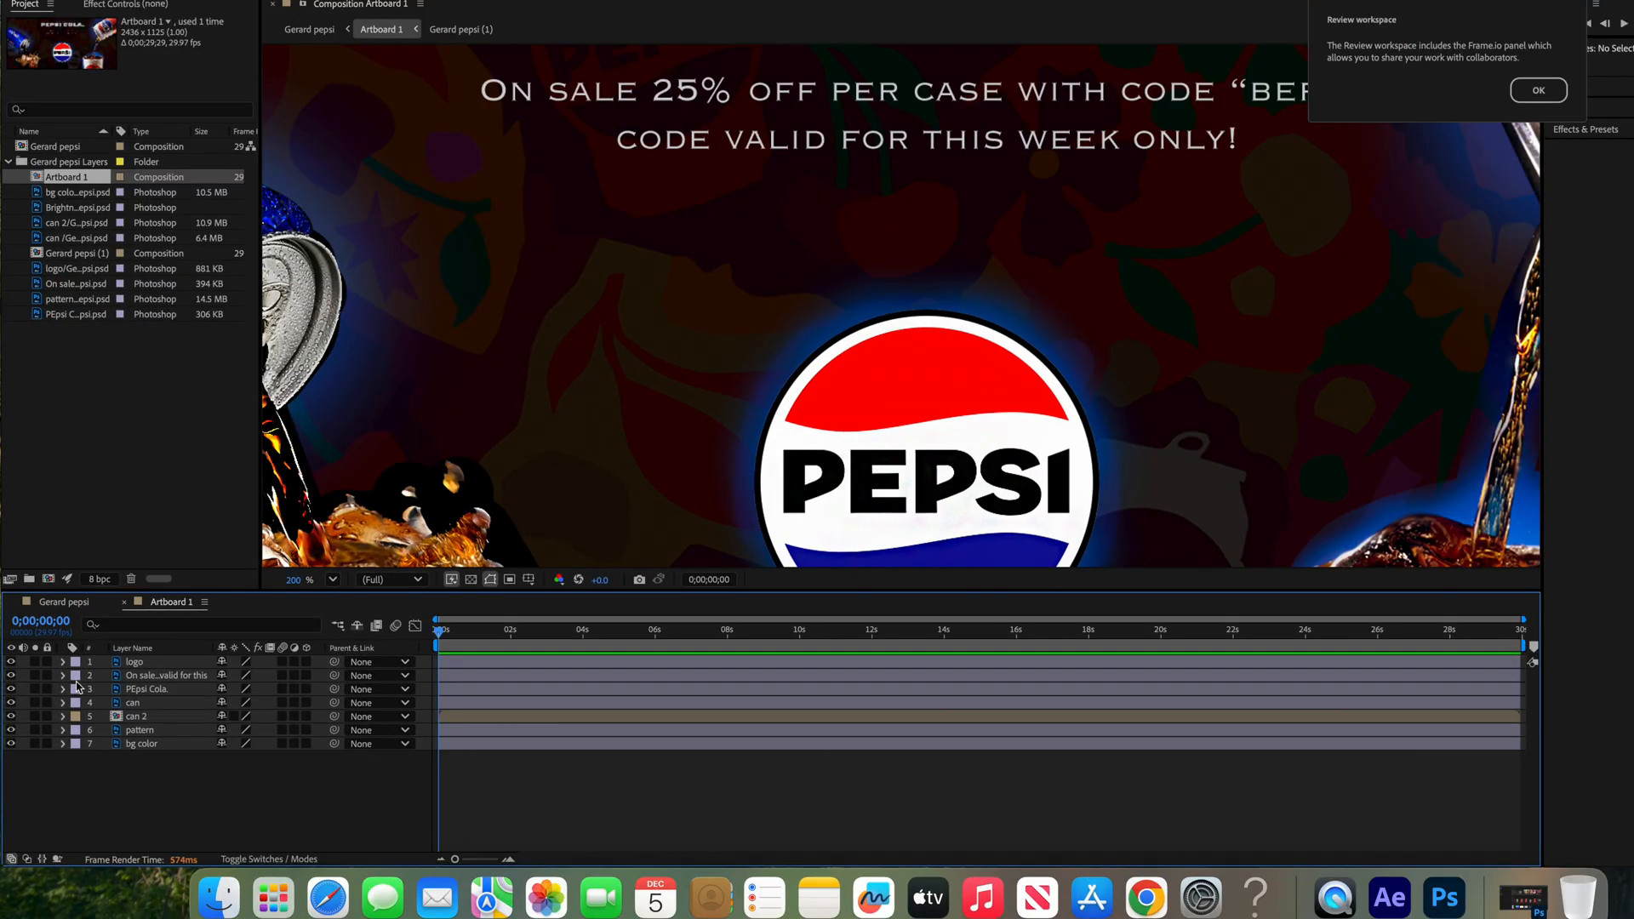
Examine each layer in the Artboard 1 timeline from logo down to bg color, and the length of the timeline.
left_click(146, 663)
left_click(166, 676)
left_click(181, 690)
left_click(183, 703)
left_click(186, 716)
left_click(185, 730)
left_click(185, 744)
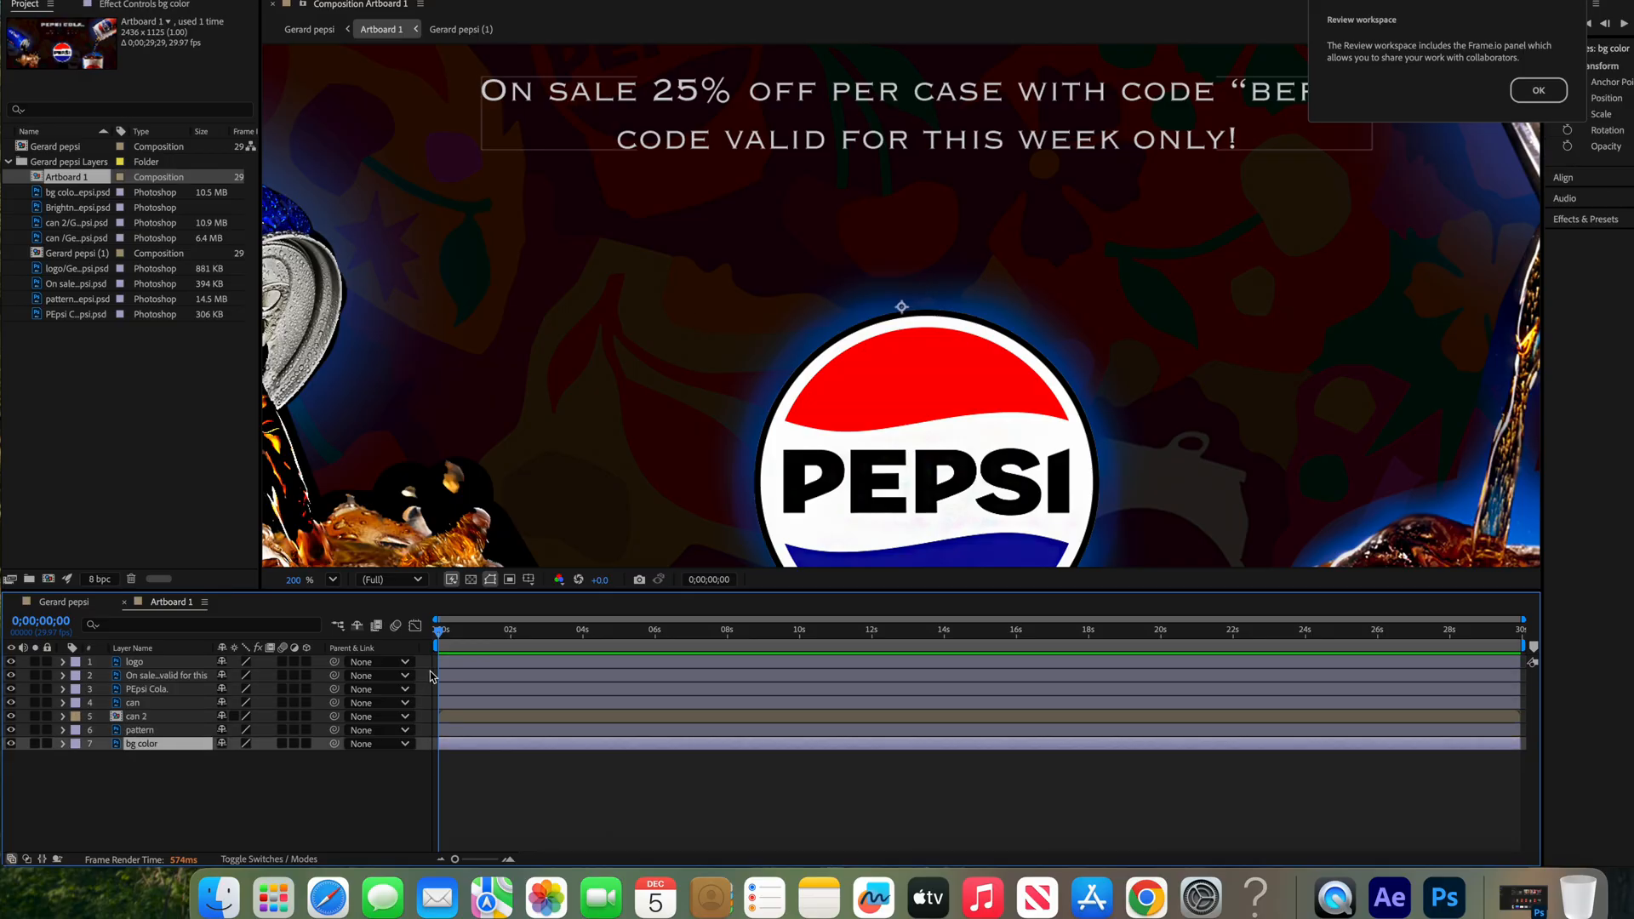
left_click_drag(438, 677, 1496, 634)
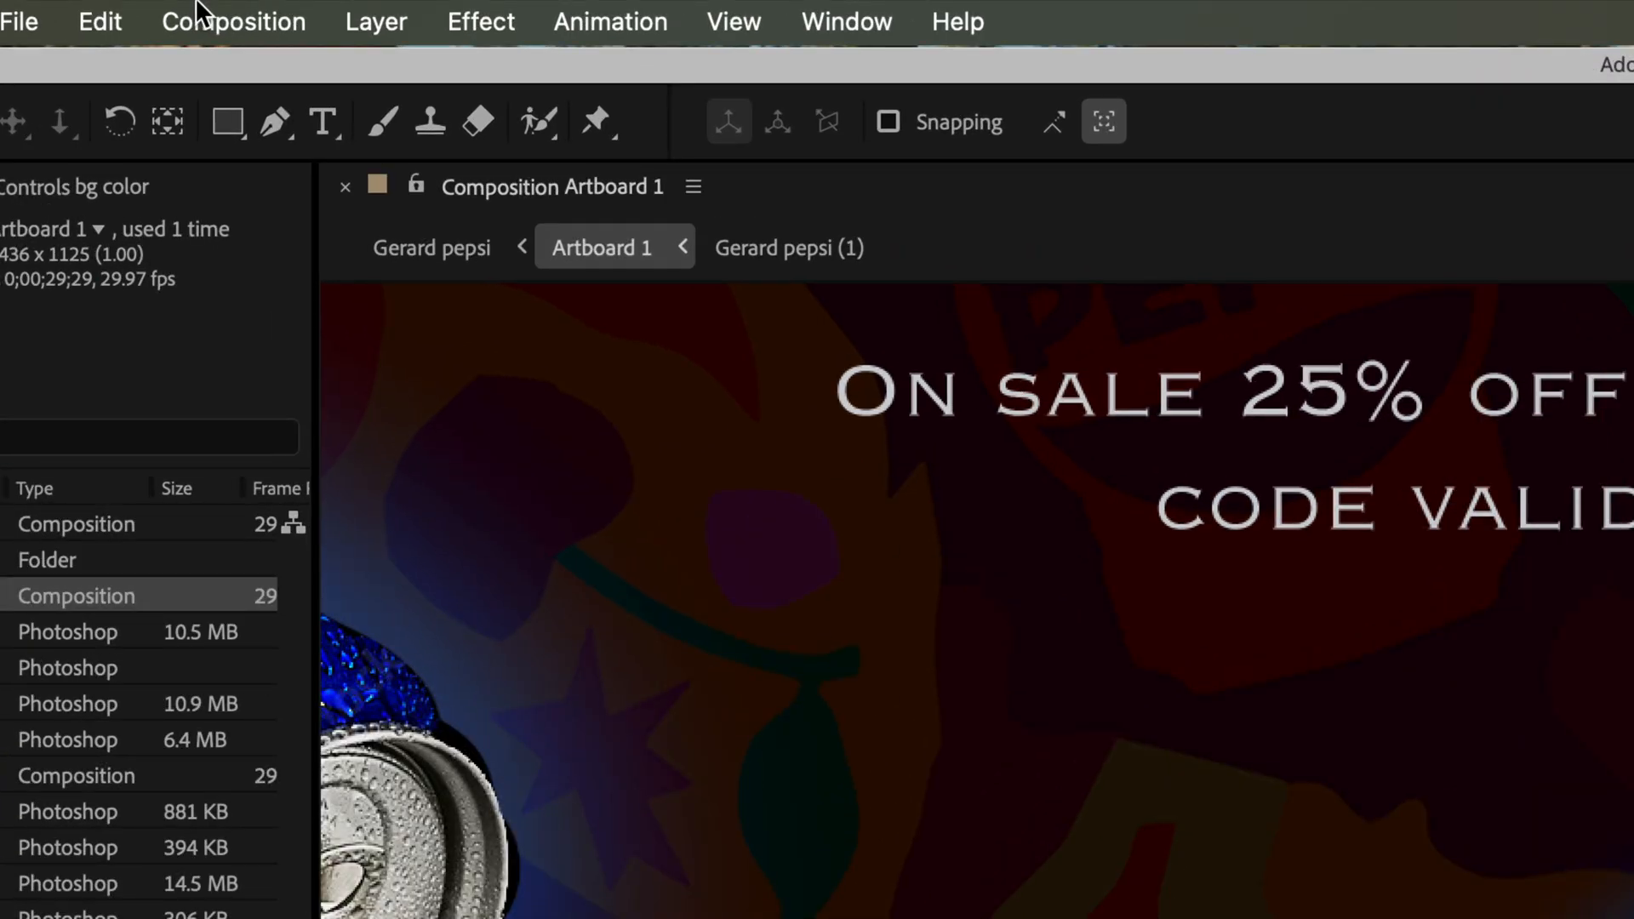
Set the Artboard 1 composition's duration to 0;00;05;00 in its composition settings.
left_click(190, 5)
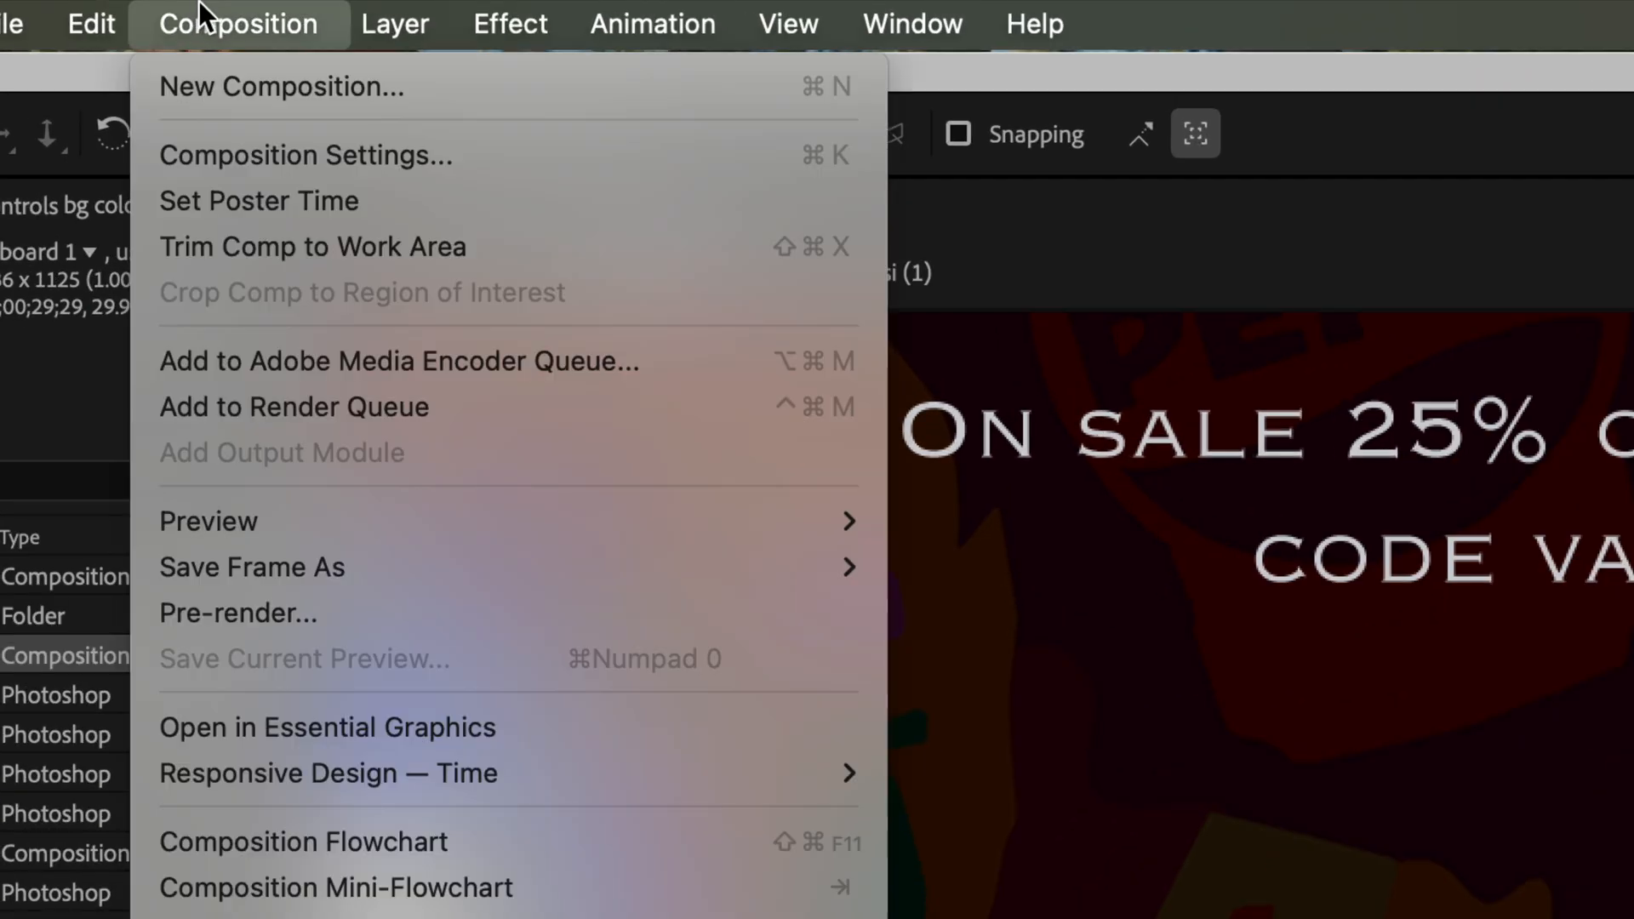
left_click(263, 157)
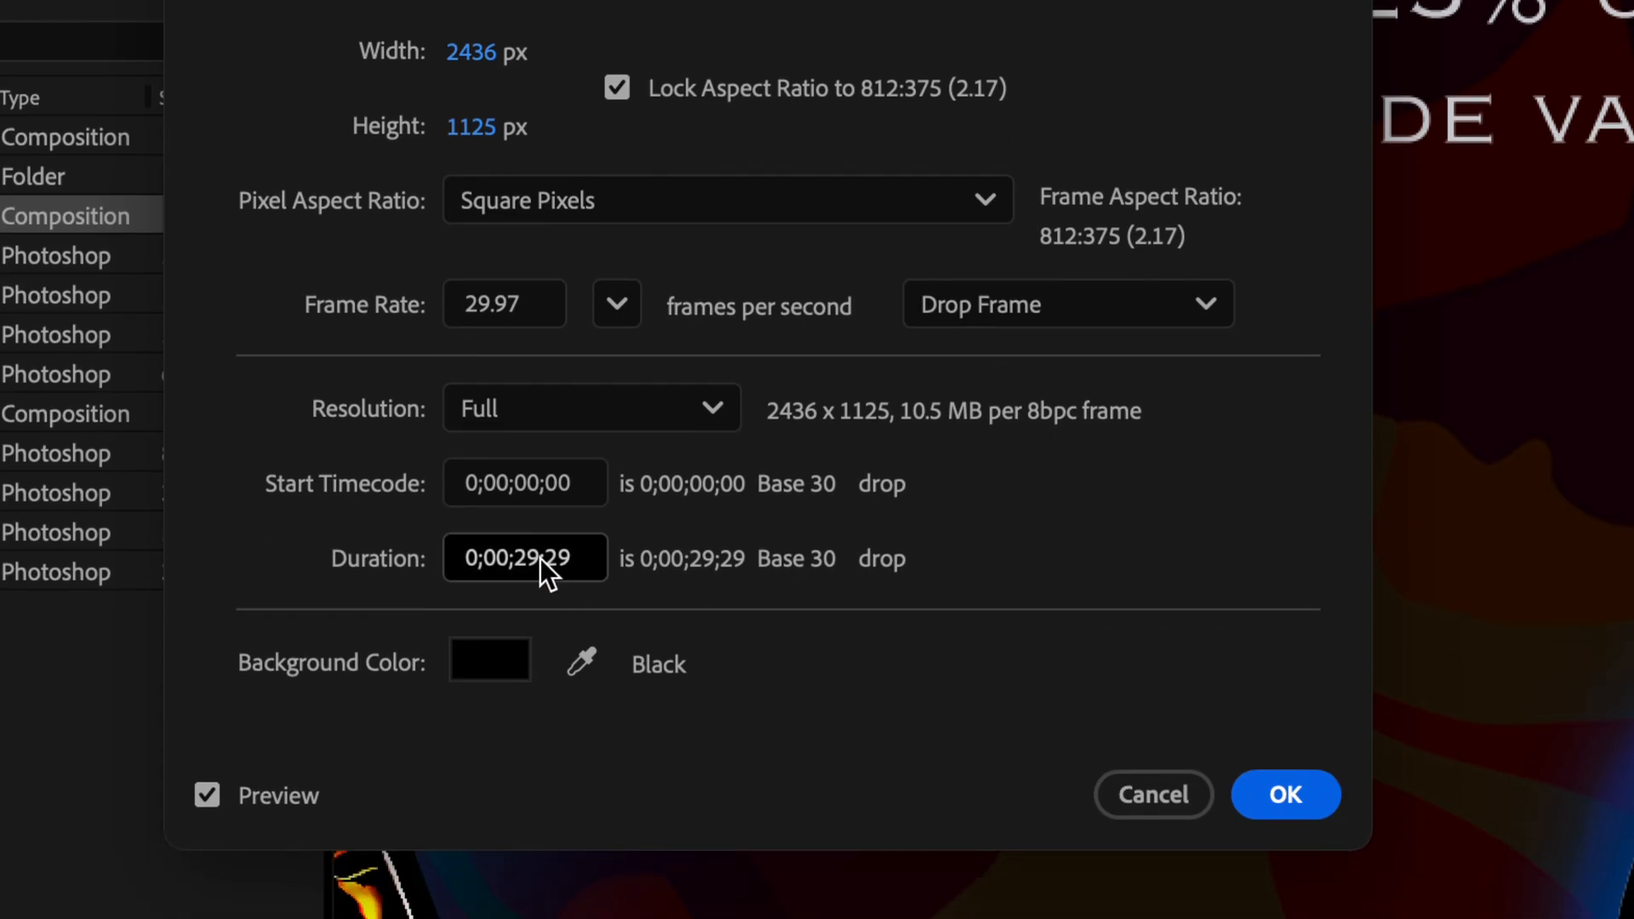
left_click_drag(539, 556, 527, 555)
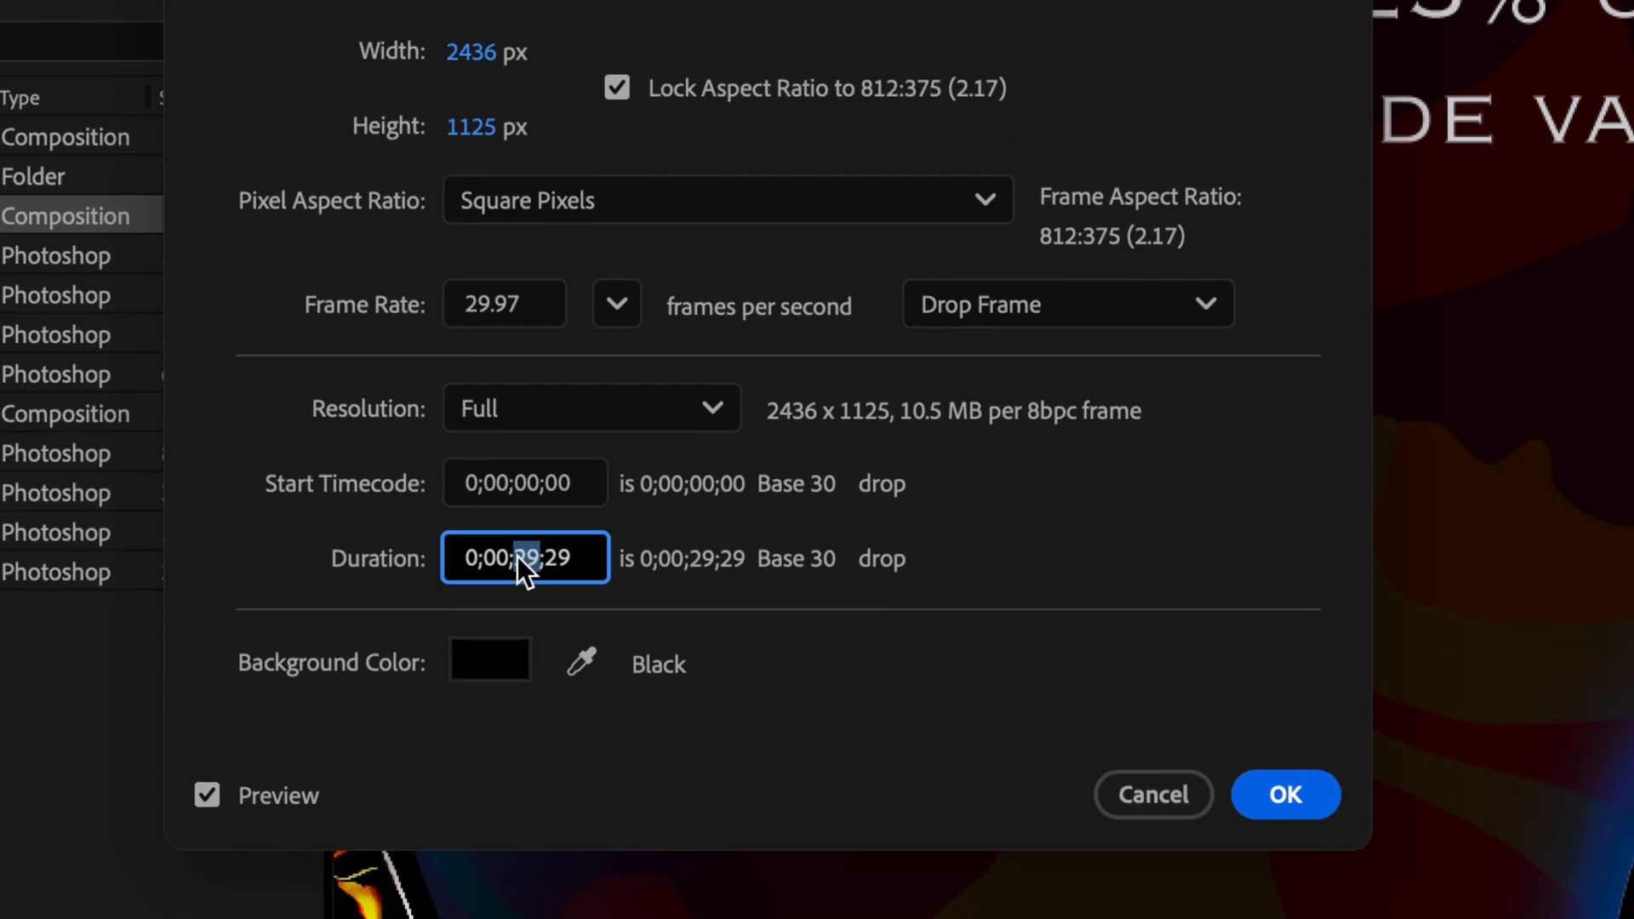
type("5;00")
left_click(1298, 795)
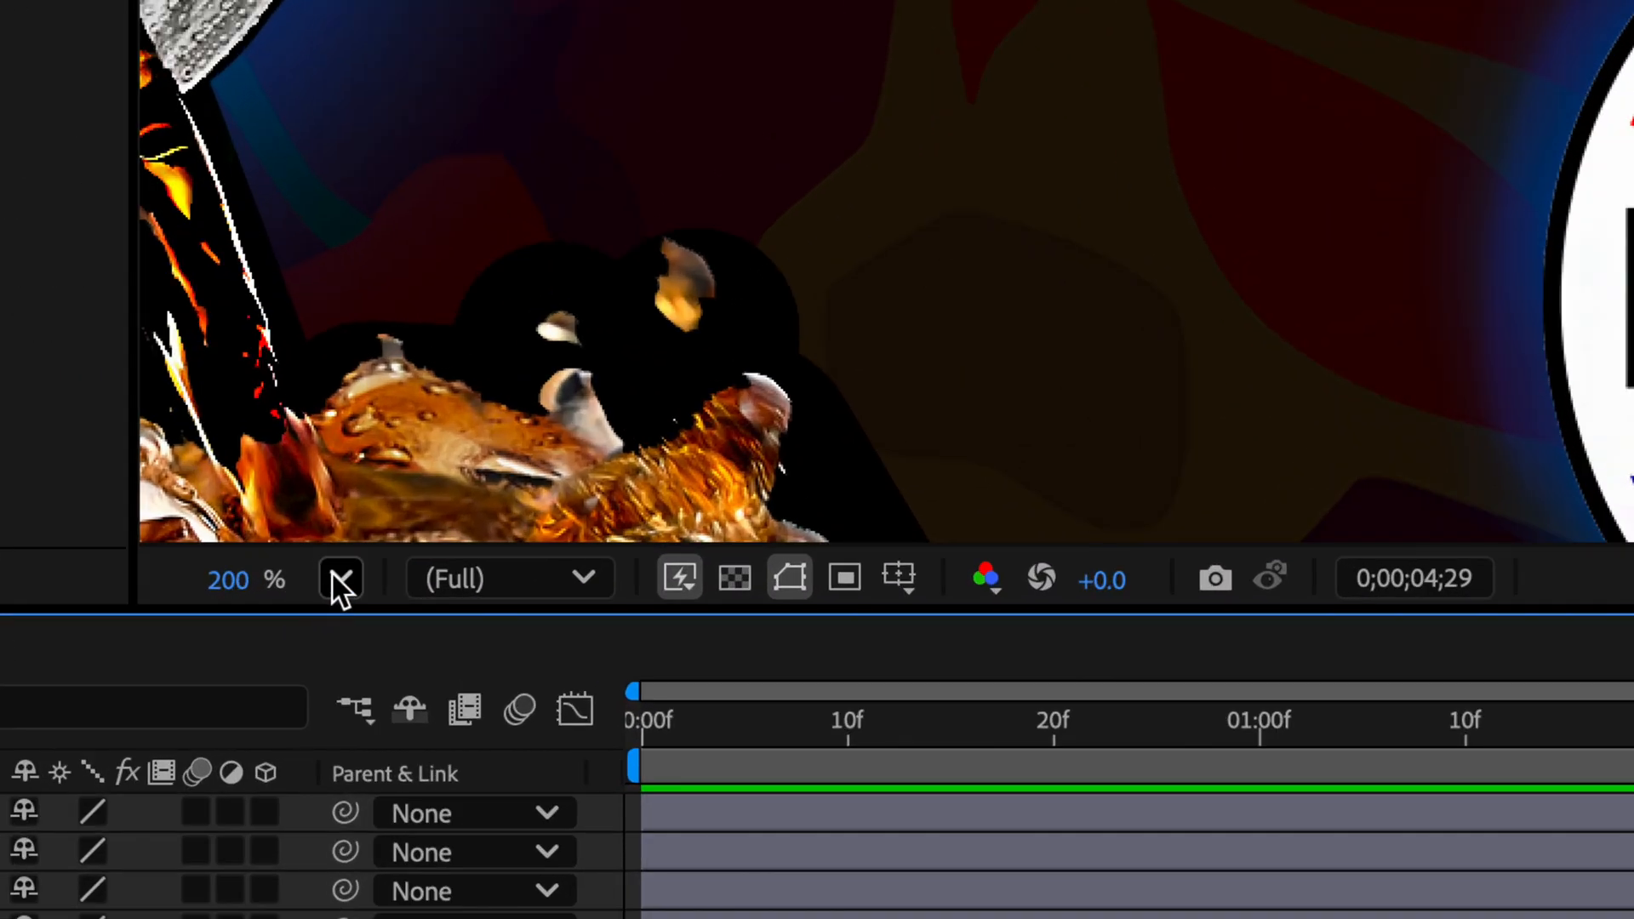
Set the composition viewer's magnification to 50% and its preview resolution to Half.
left_click(288, 597)
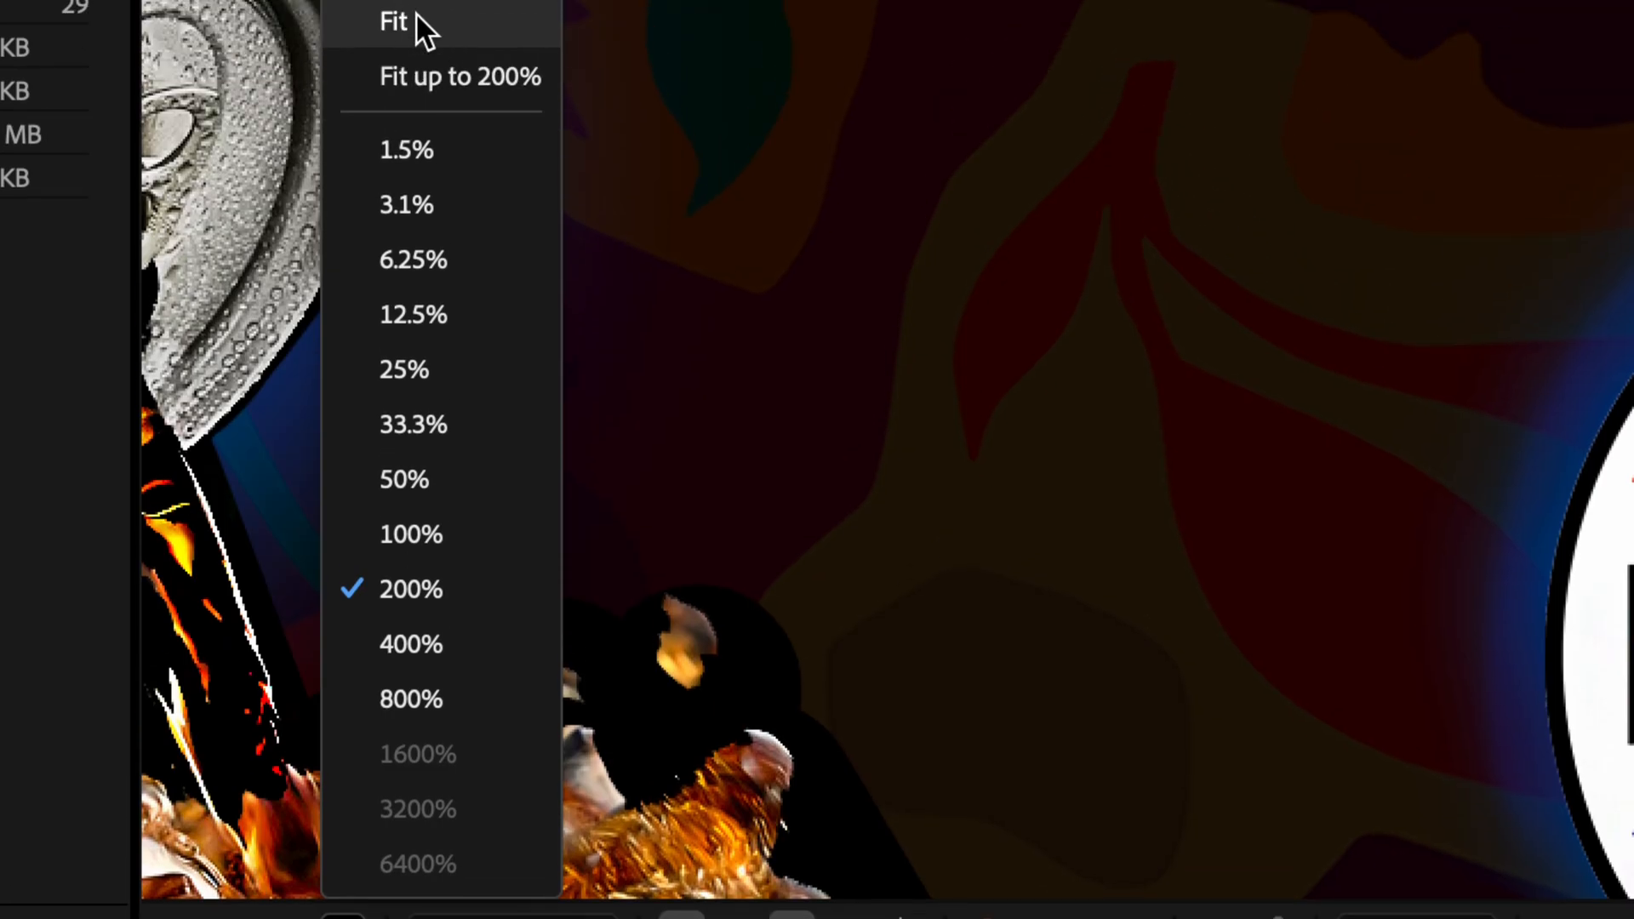
left_click(425, 464)
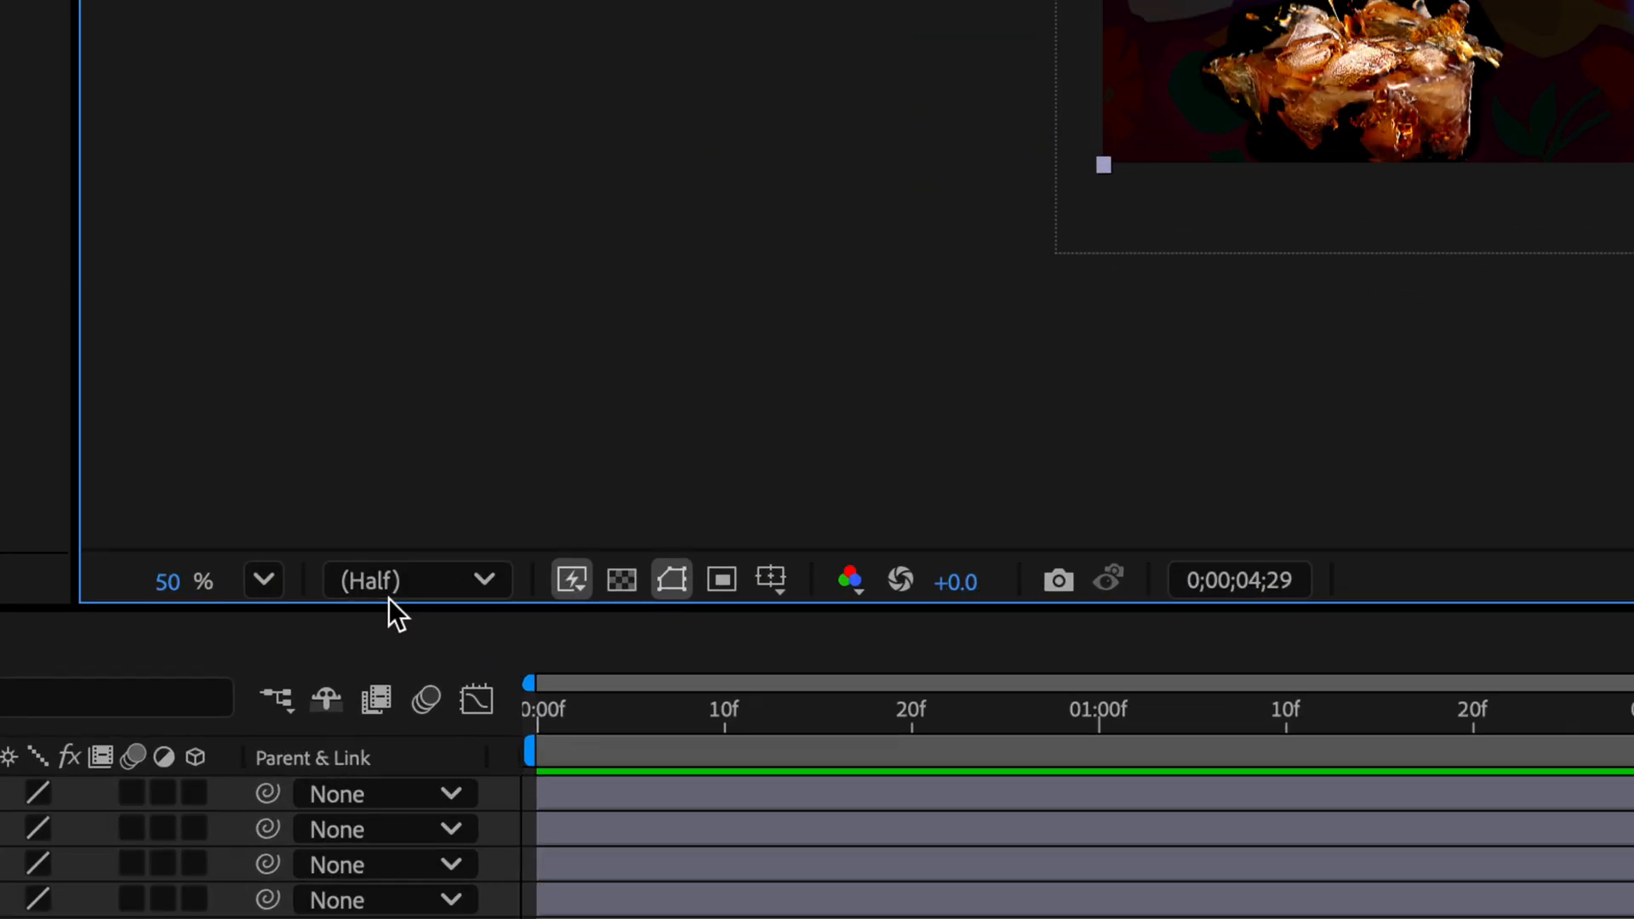
left_click(484, 580)
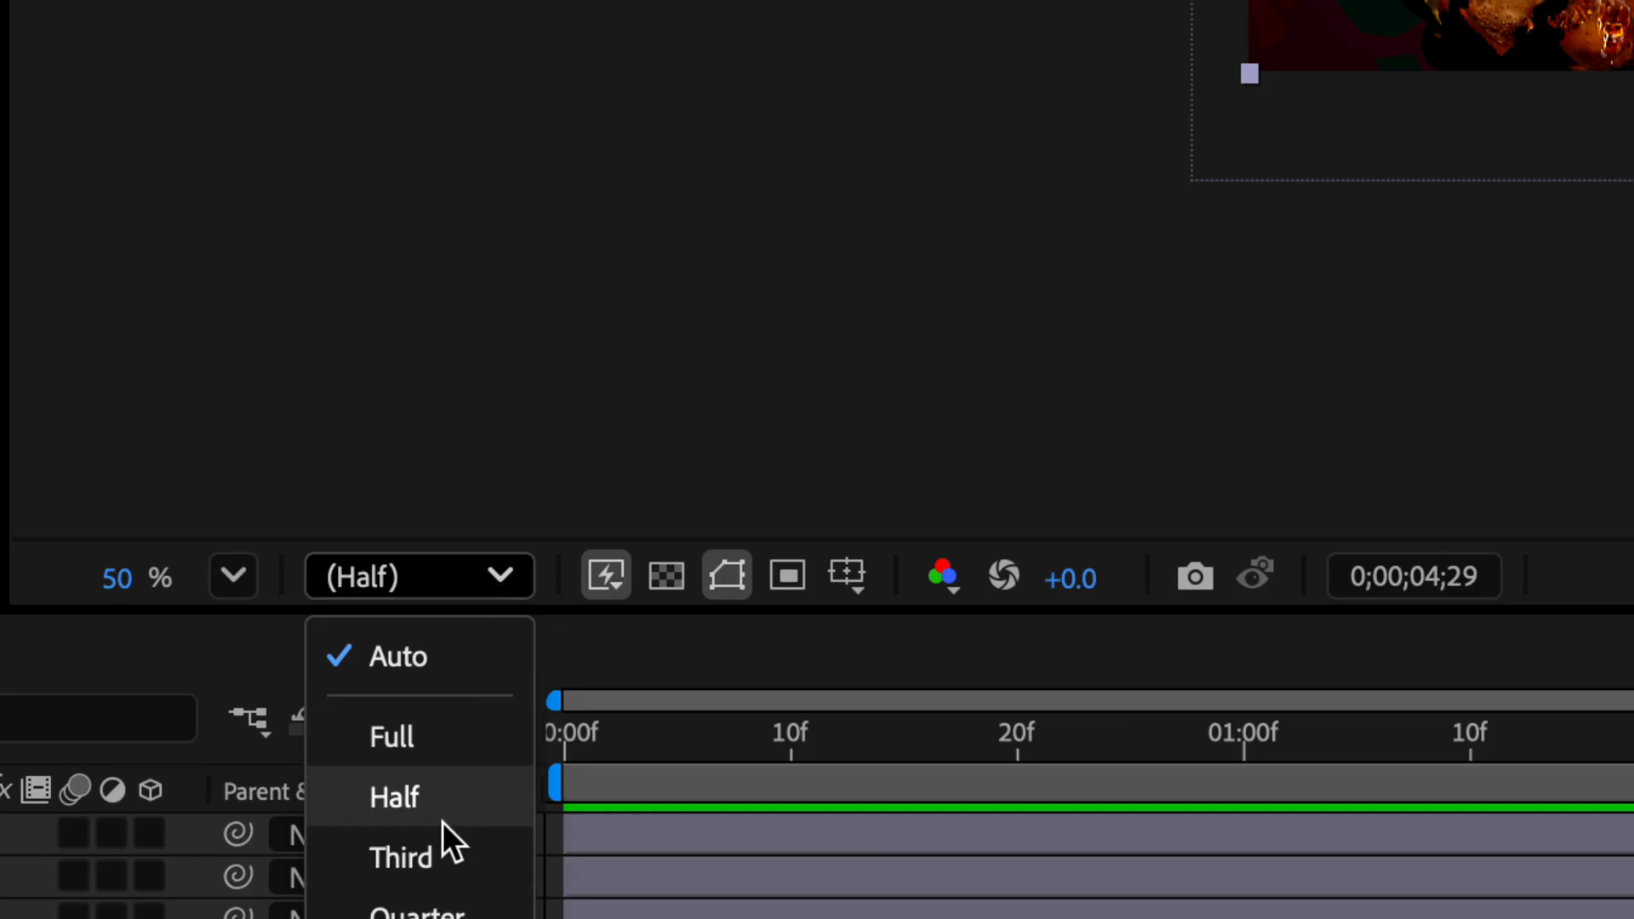
left_click(430, 796)
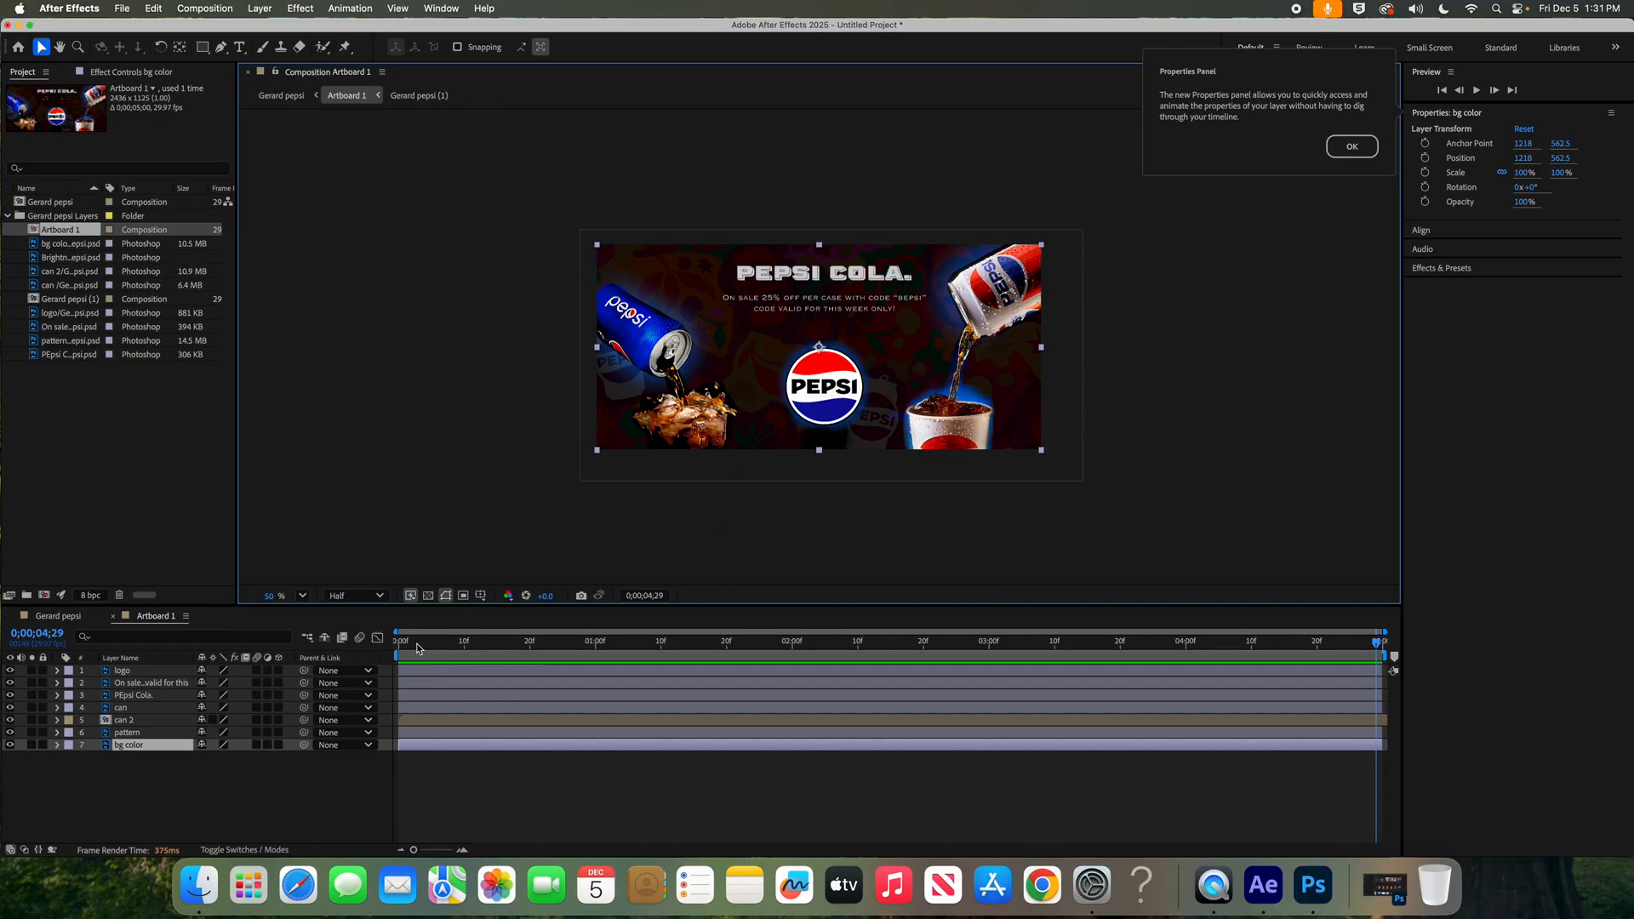
Scrub the playhead back and forth along the shortened timeline, ending at 0;00;04;20.
left_click_drag(418, 649, 584, 642)
left_click_drag(689, 637, 378, 640)
left_click_drag(412, 643, 1321, 660)
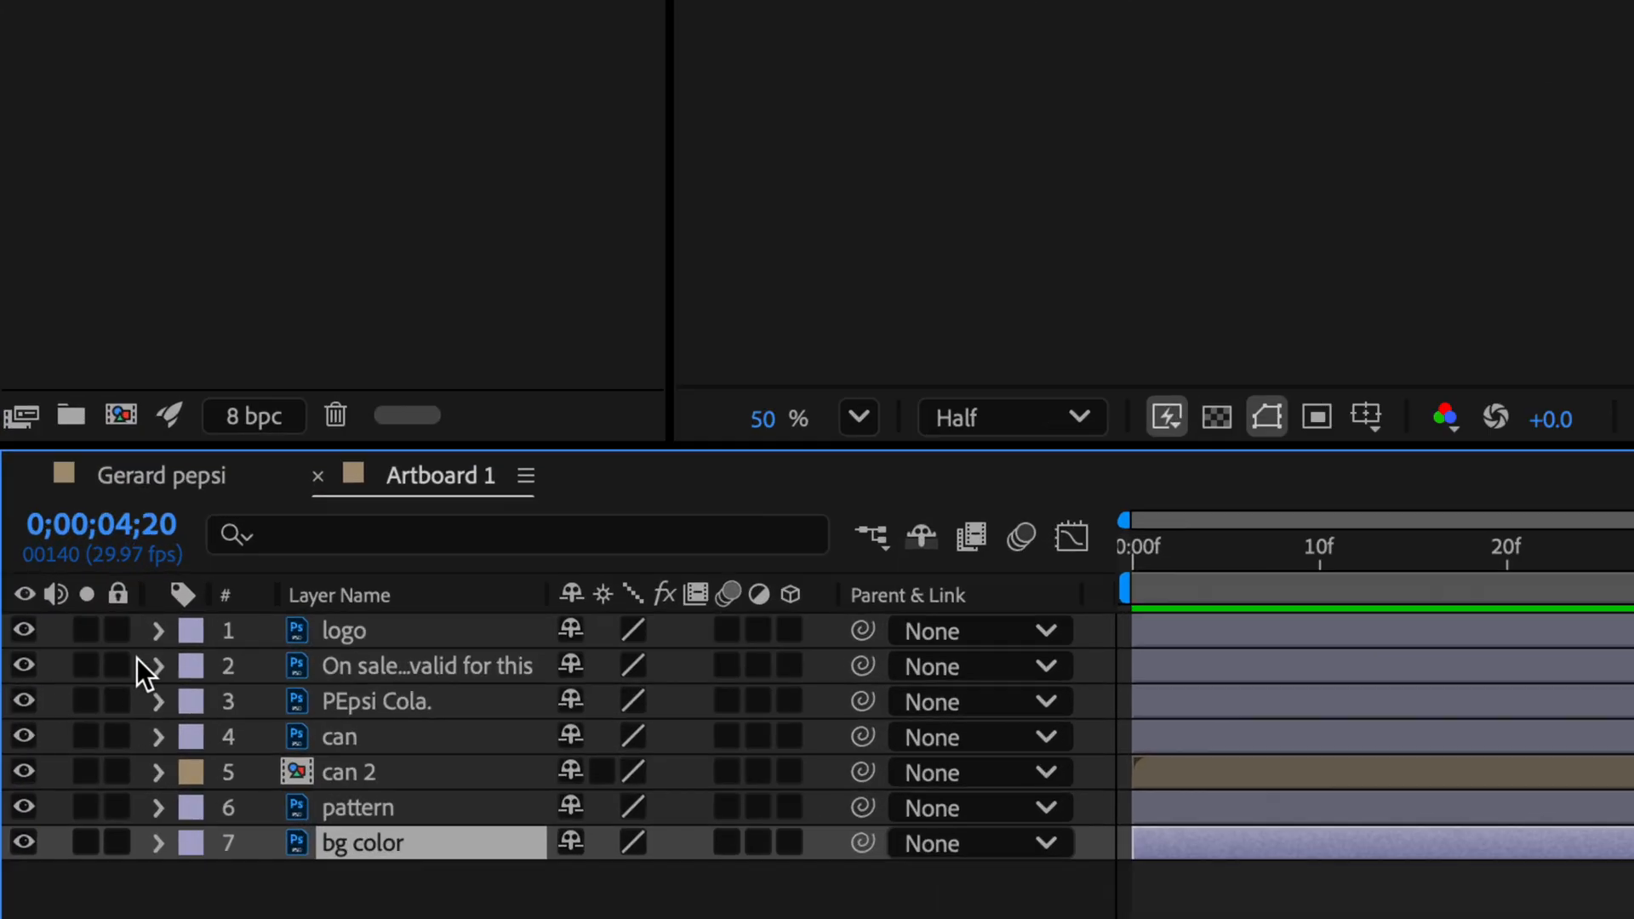
Select the logo layer, hide all six other layers and expand the logo layer to show its Transform group.
left_click(359, 630)
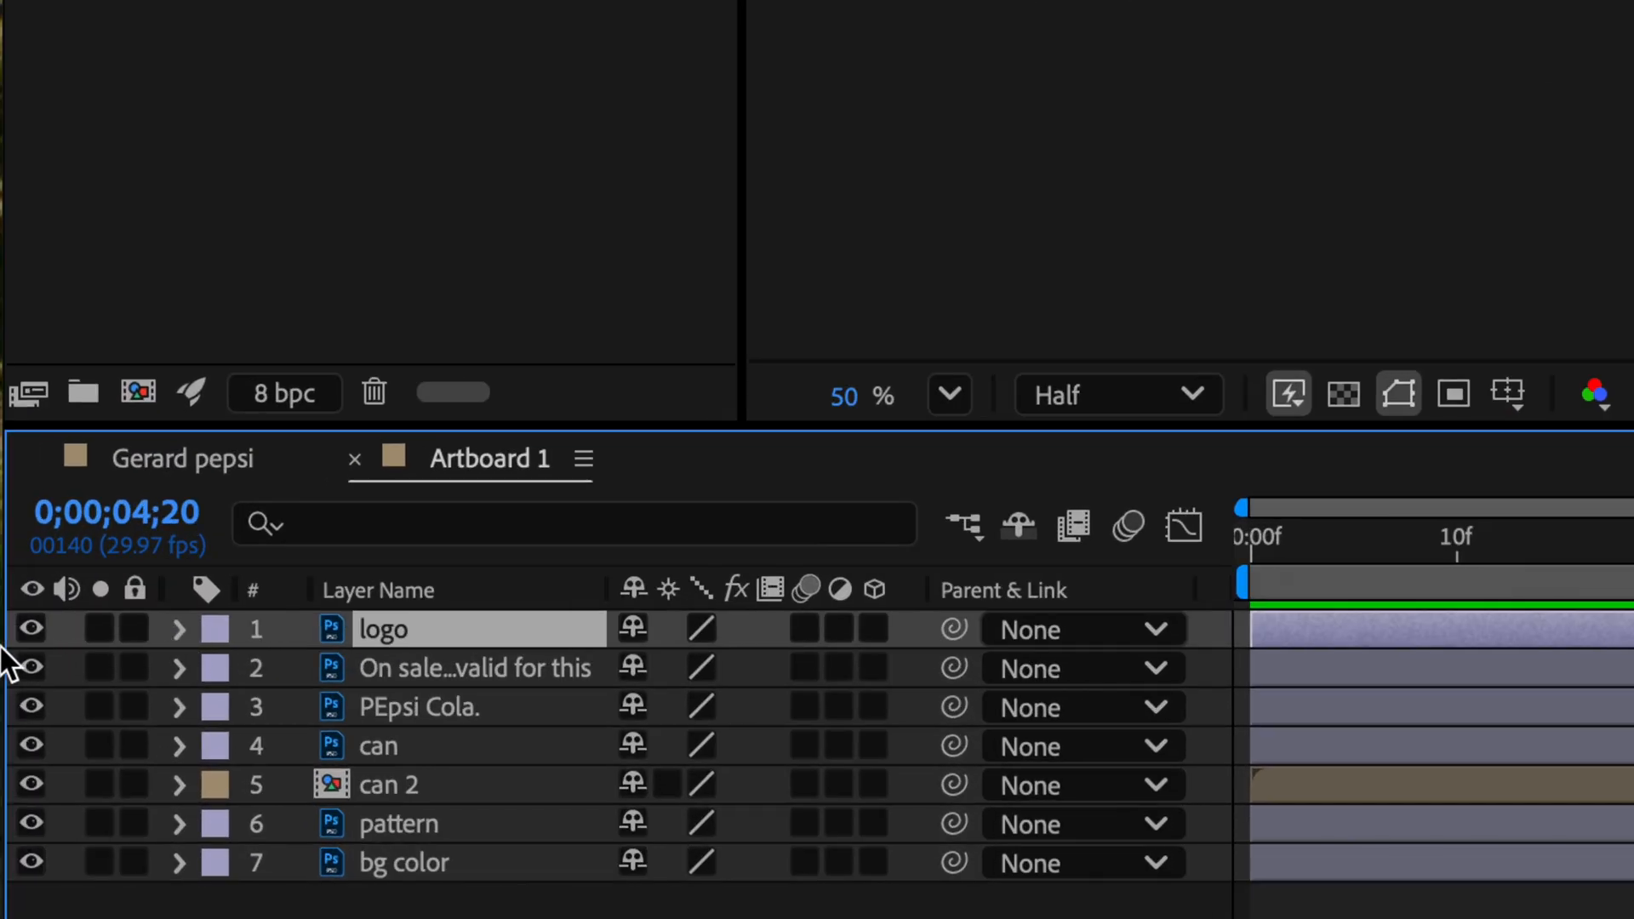
left_click_drag(32, 670, 31, 864)
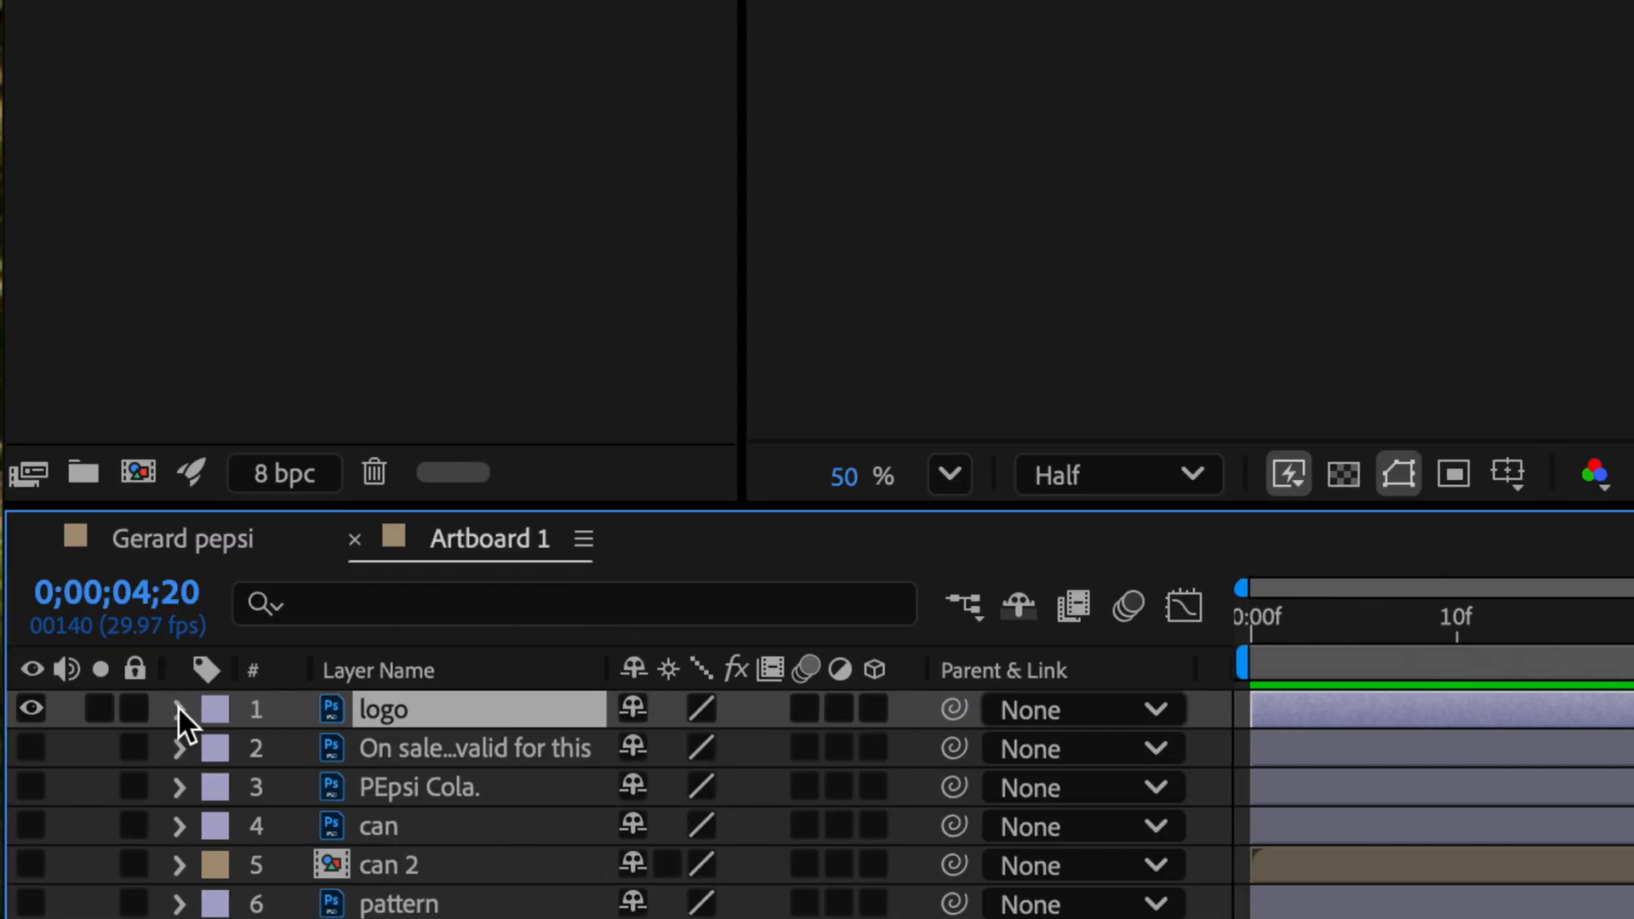
left_click(179, 708)
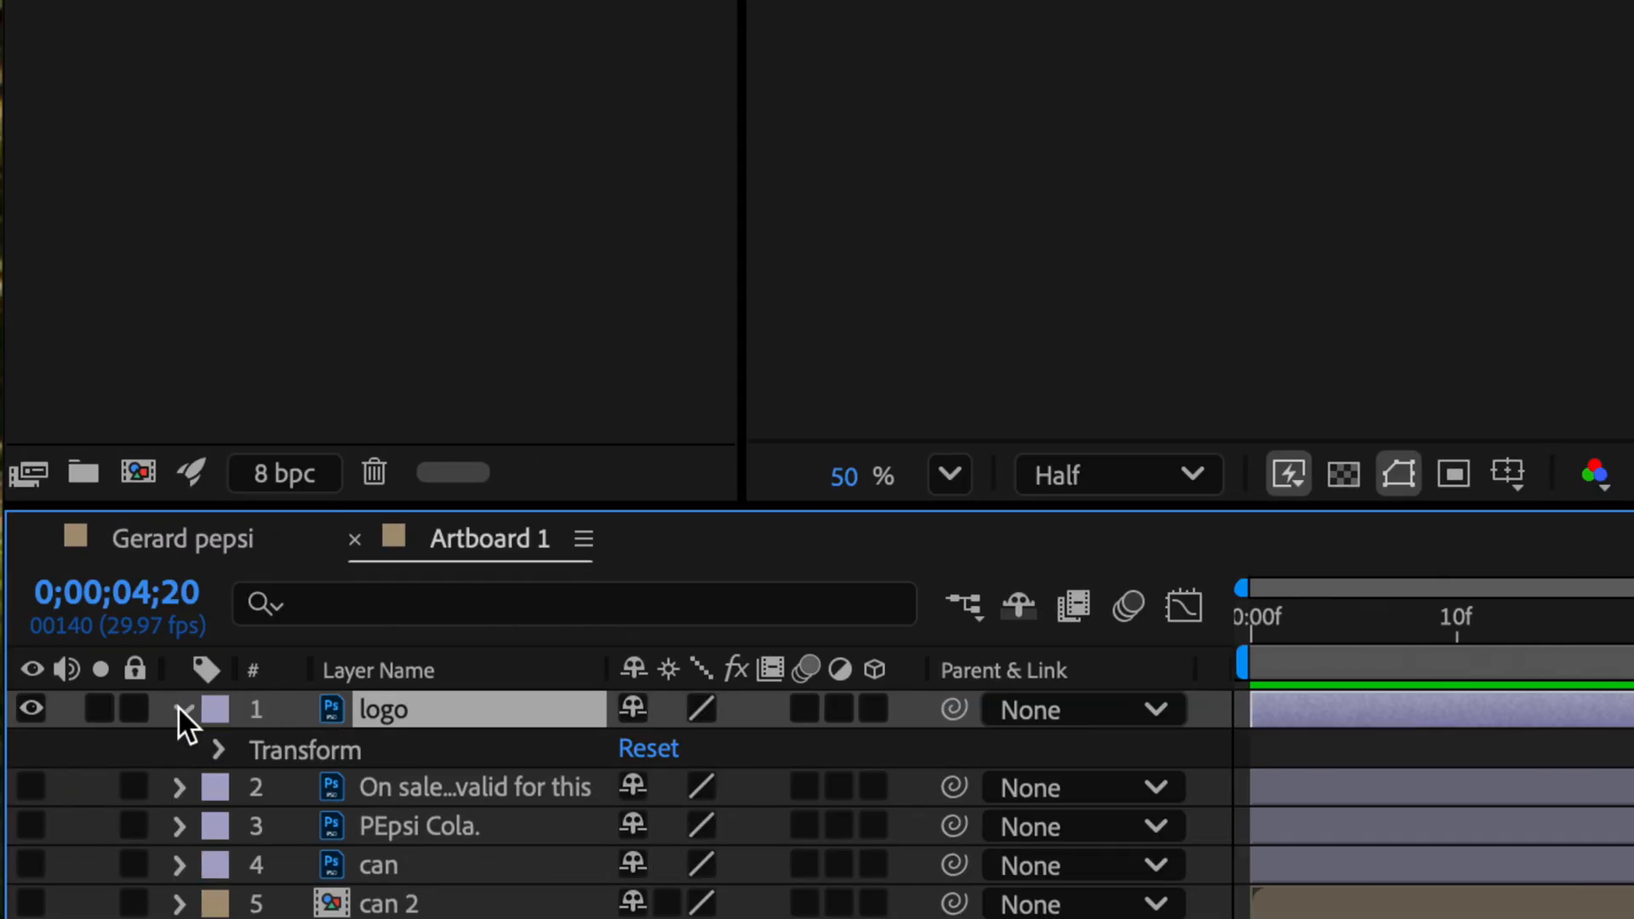
Expand the logo layer's Transform properties and enable keyframing for Position, Scale, Rotation and Opacity at 0;00;04;20.
left_click(217, 747)
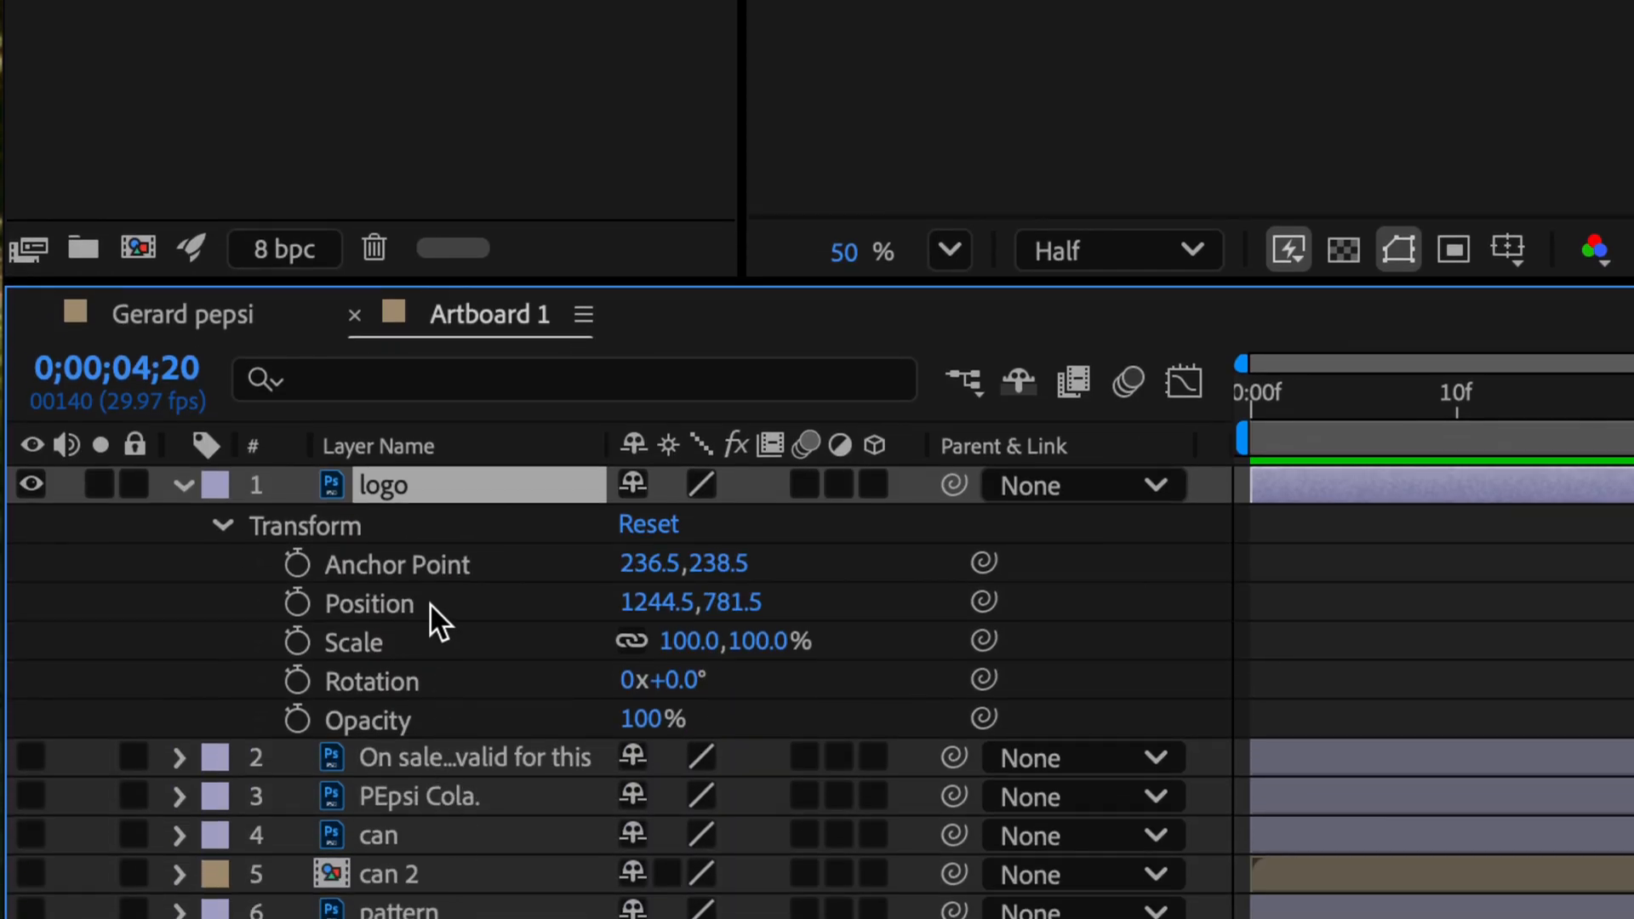
left_click(432, 609)
left_click(427, 647)
left_click(438, 686)
left_click(436, 713)
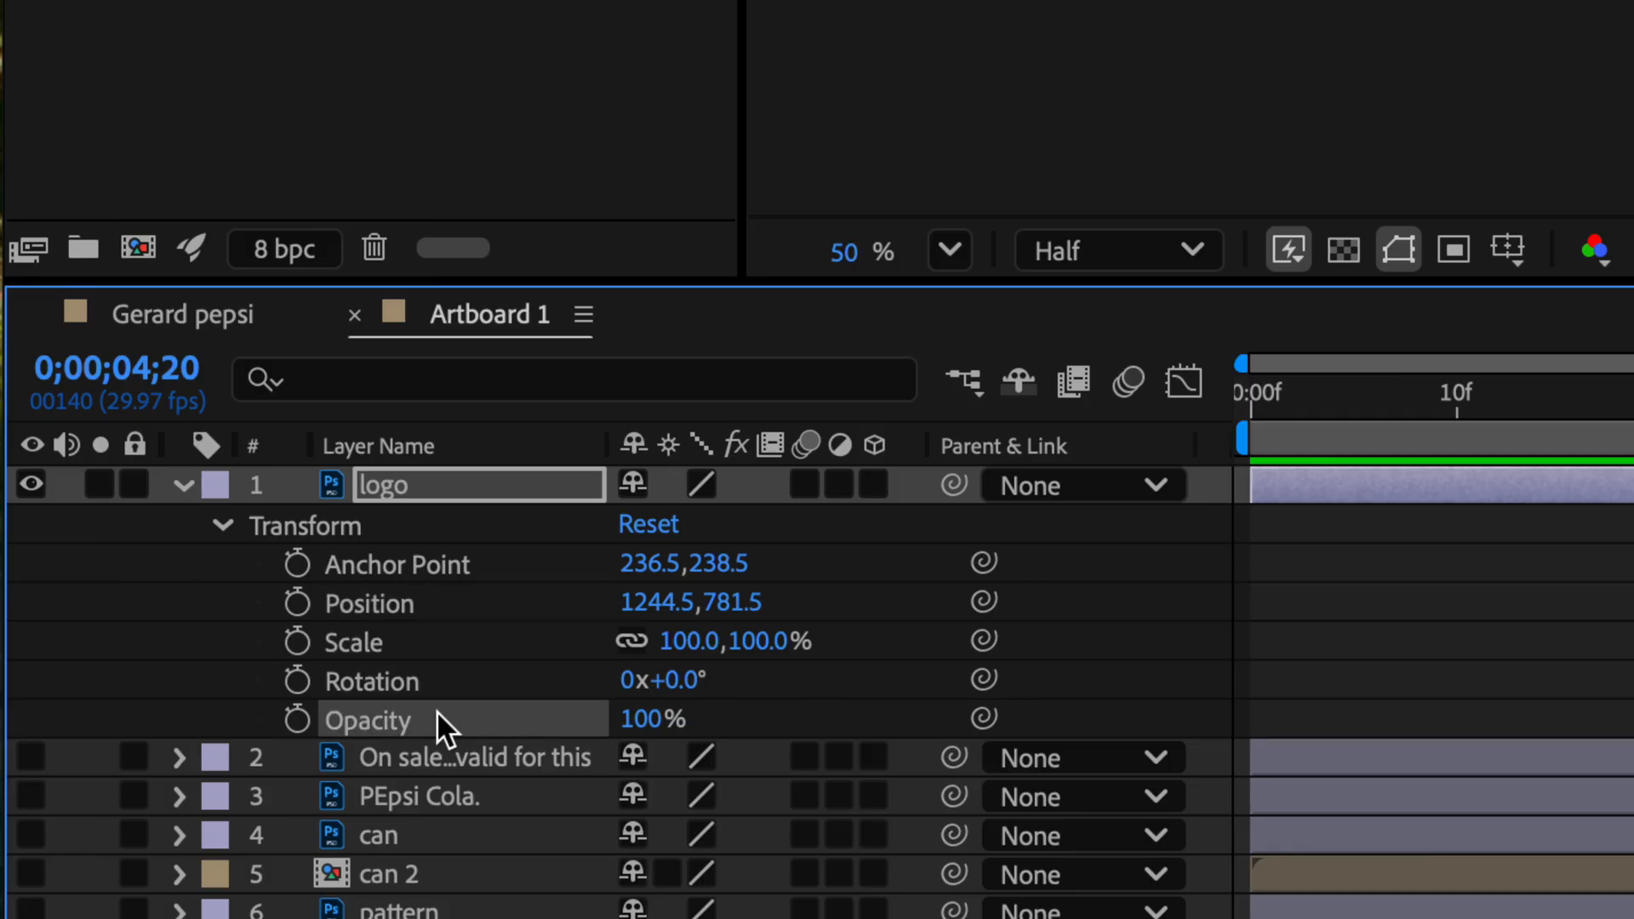
left_click(296, 603)
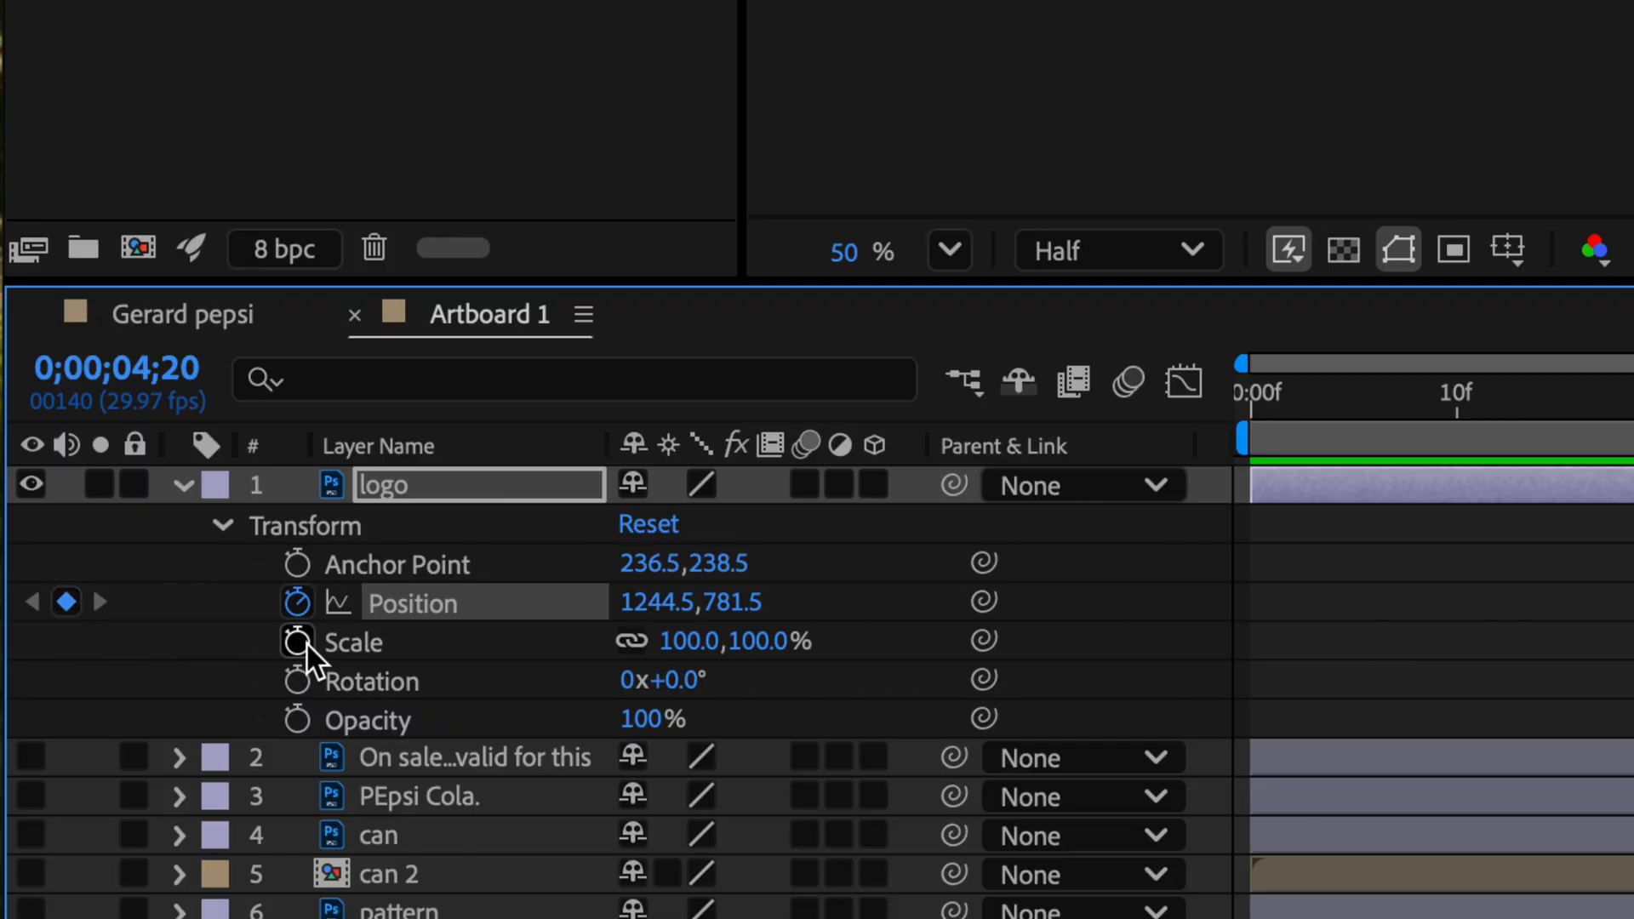
left_click(297, 641)
left_click(298, 680)
left_click(297, 720)
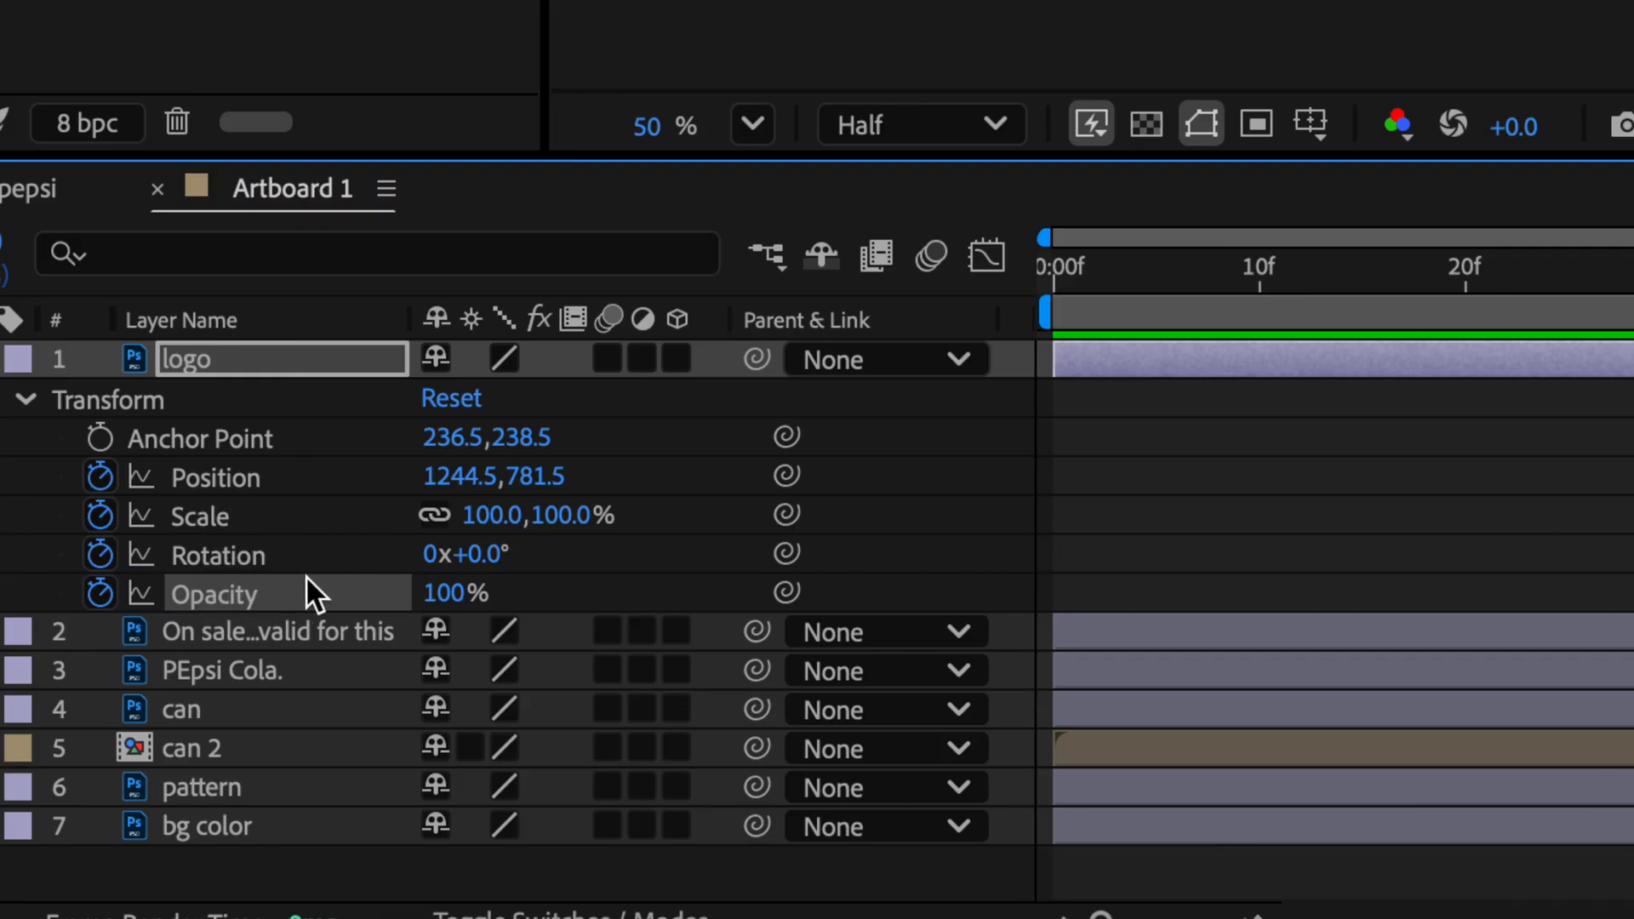
At 0;00;00;00, move the logo straight up above the canvas to Position 1244.5, -282.5 and preview its motion.
left_click_drag(1479, 257, 1008, 281)
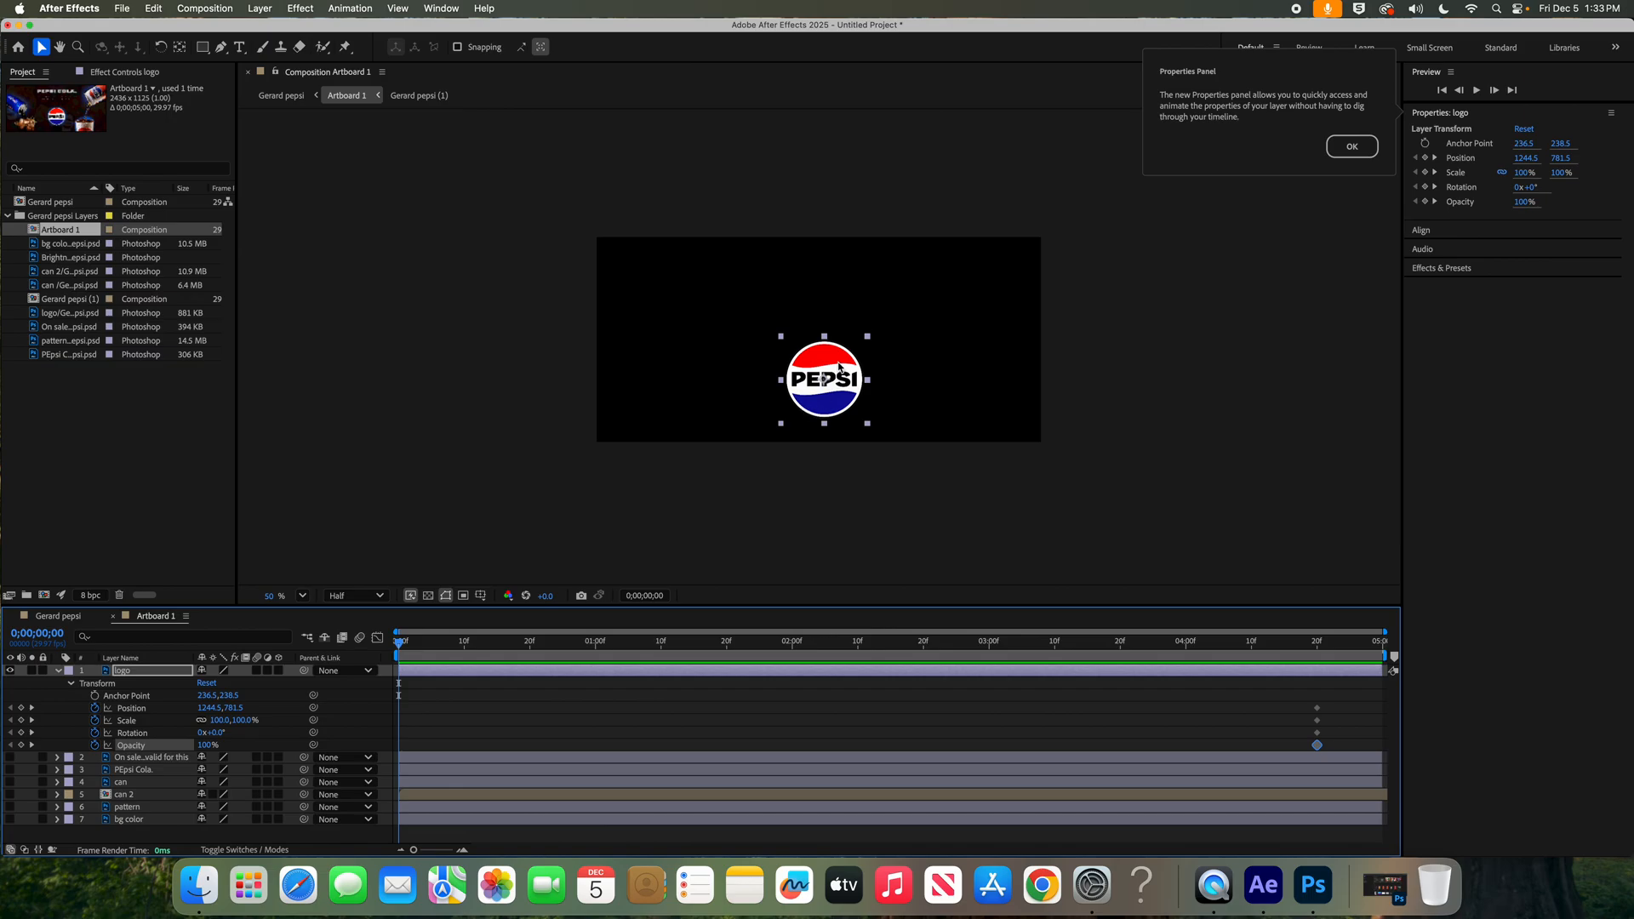
left_click(838, 361)
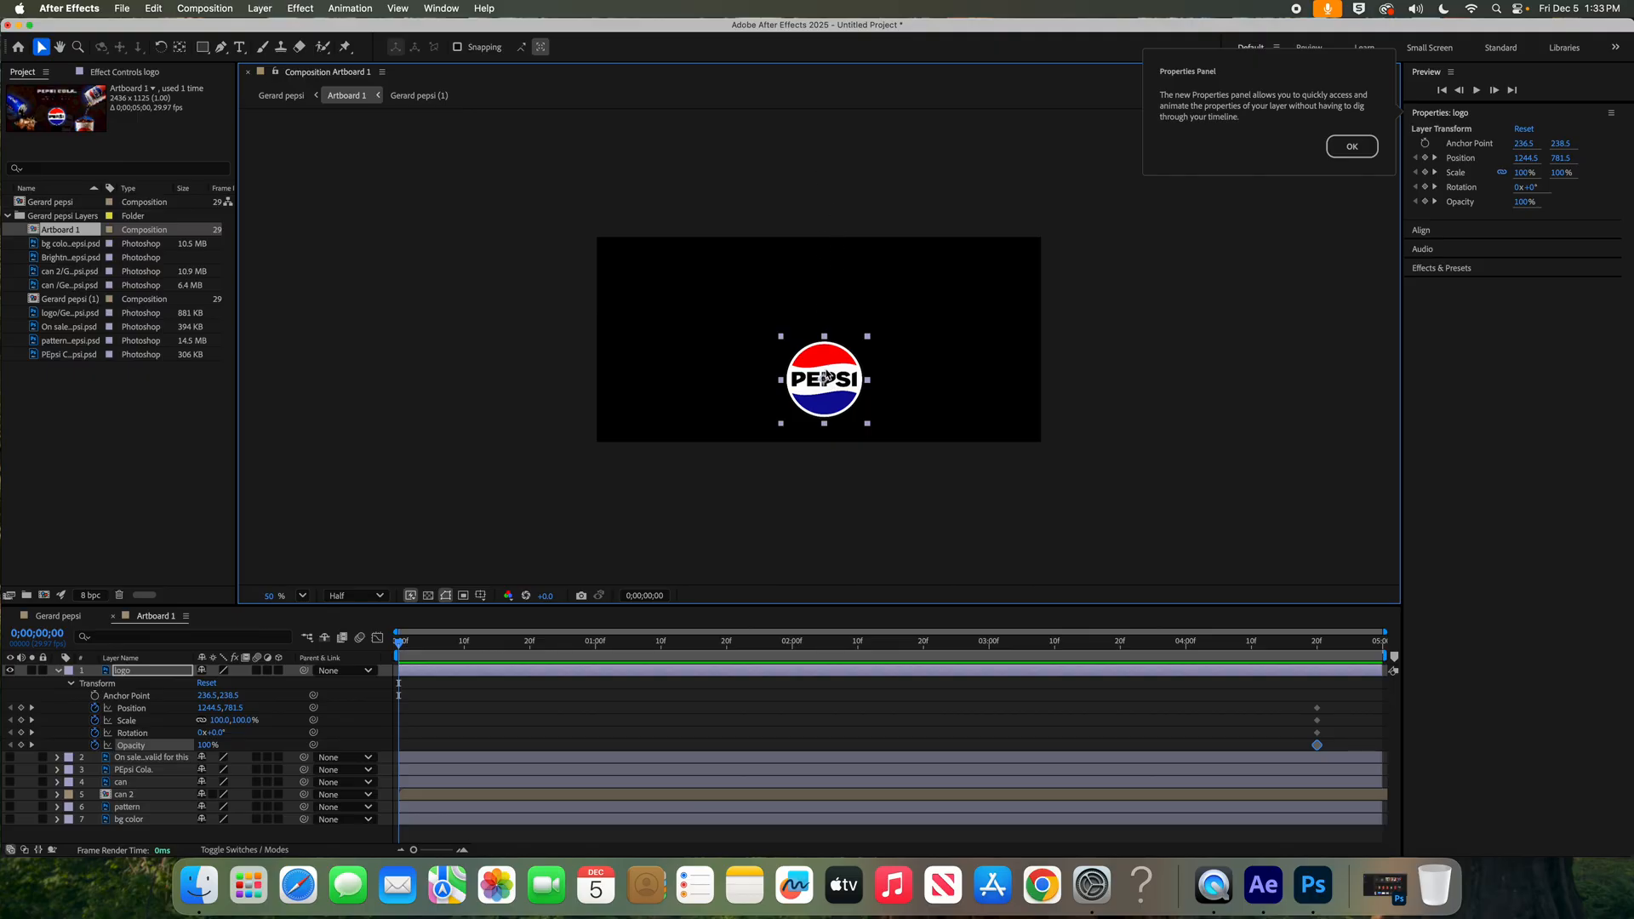
key("alt+shift+p")
left_click_drag(831, 376, 827, 181)
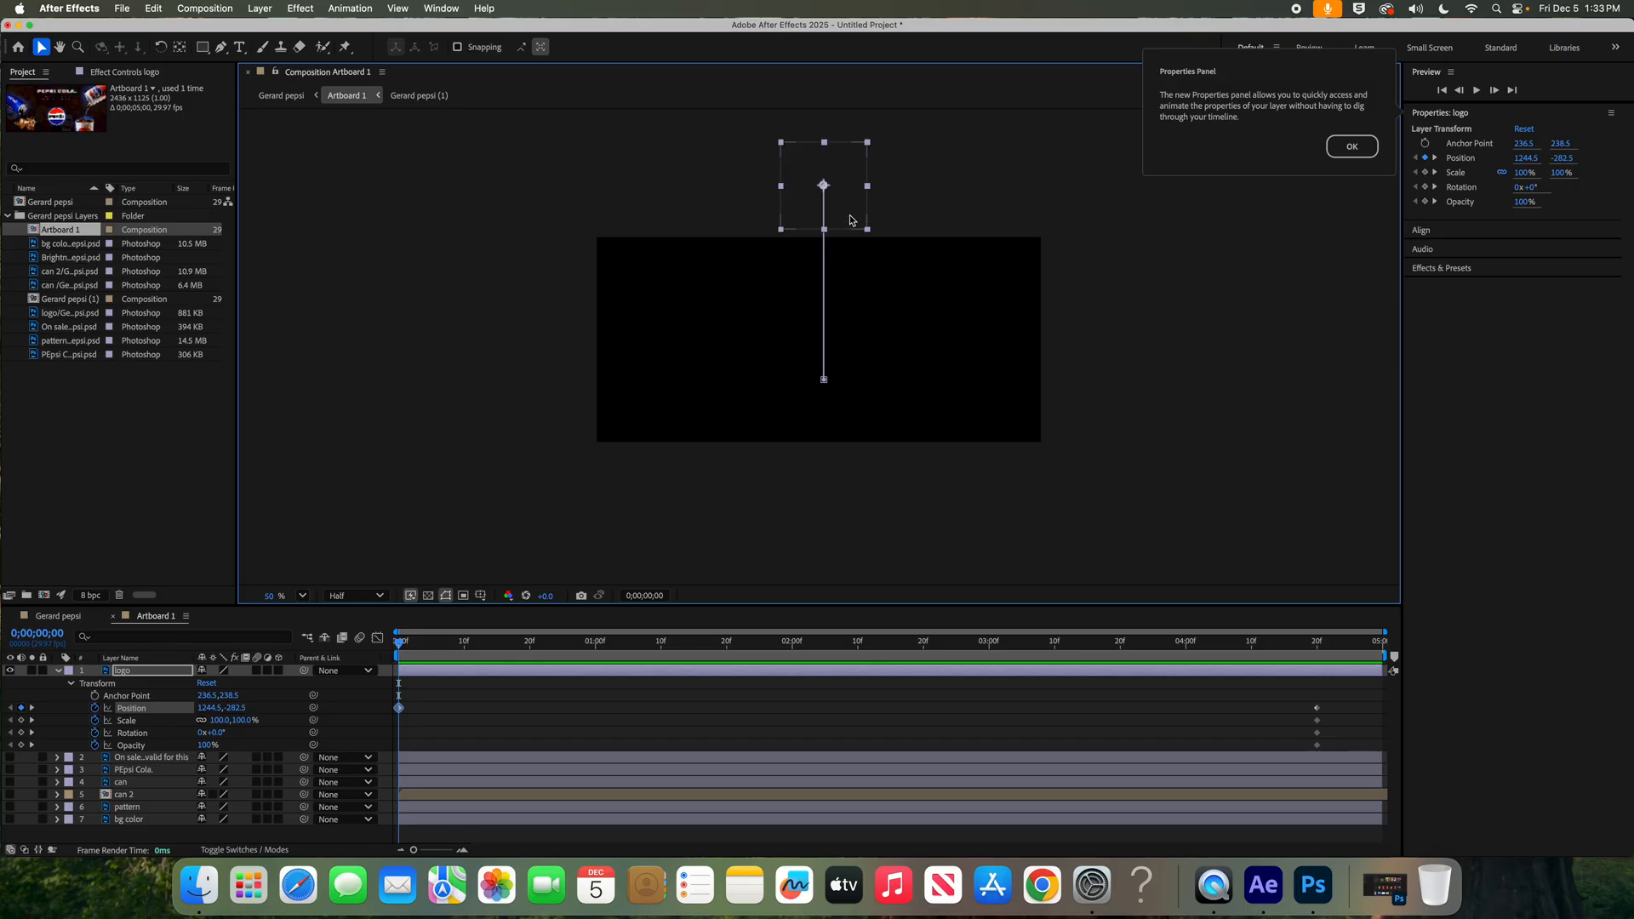
key("space")
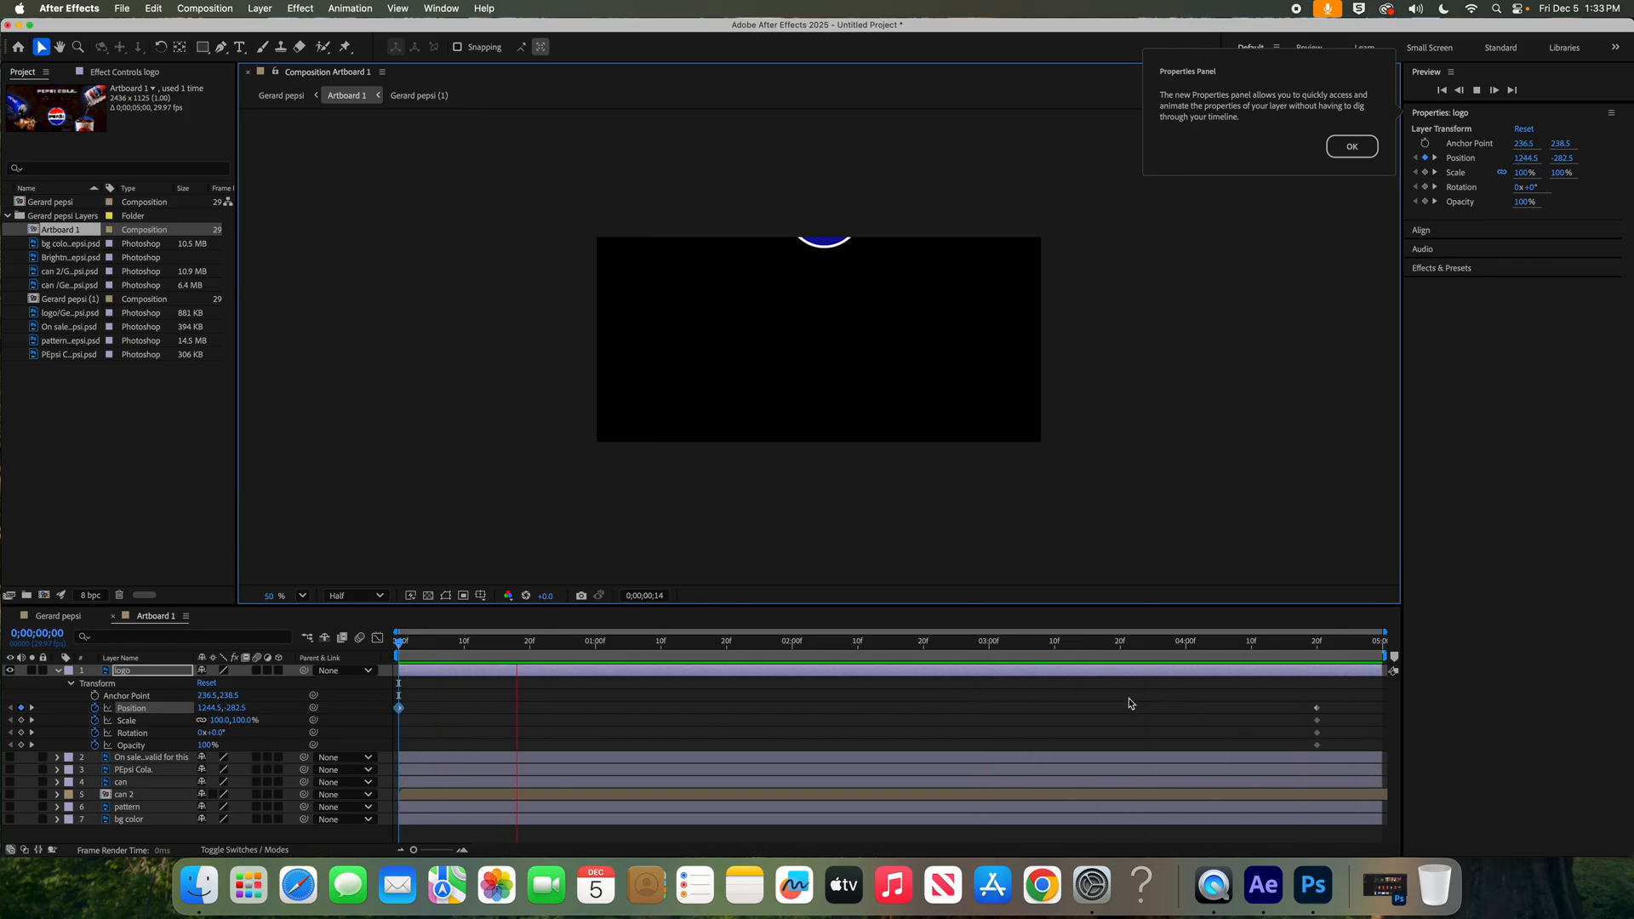
left_click(863, 678)
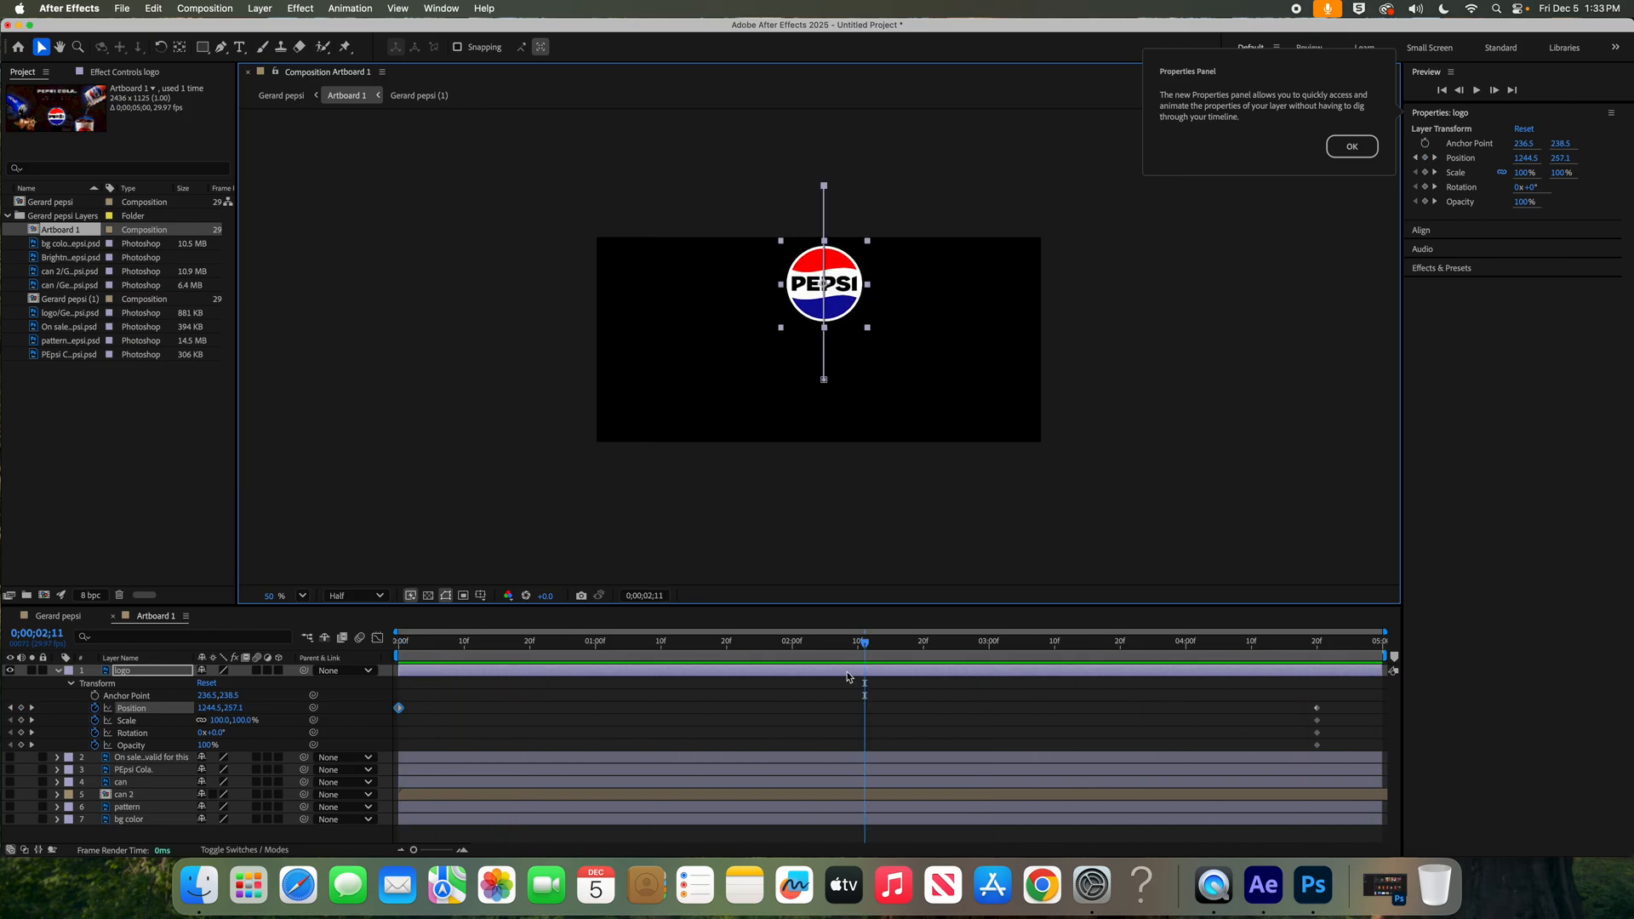
Keyframe the logo's Scale at 165% at 0;00;02;03 and at 107% at 0;00;00;00.
left_click_drag(584, 651, 812, 652)
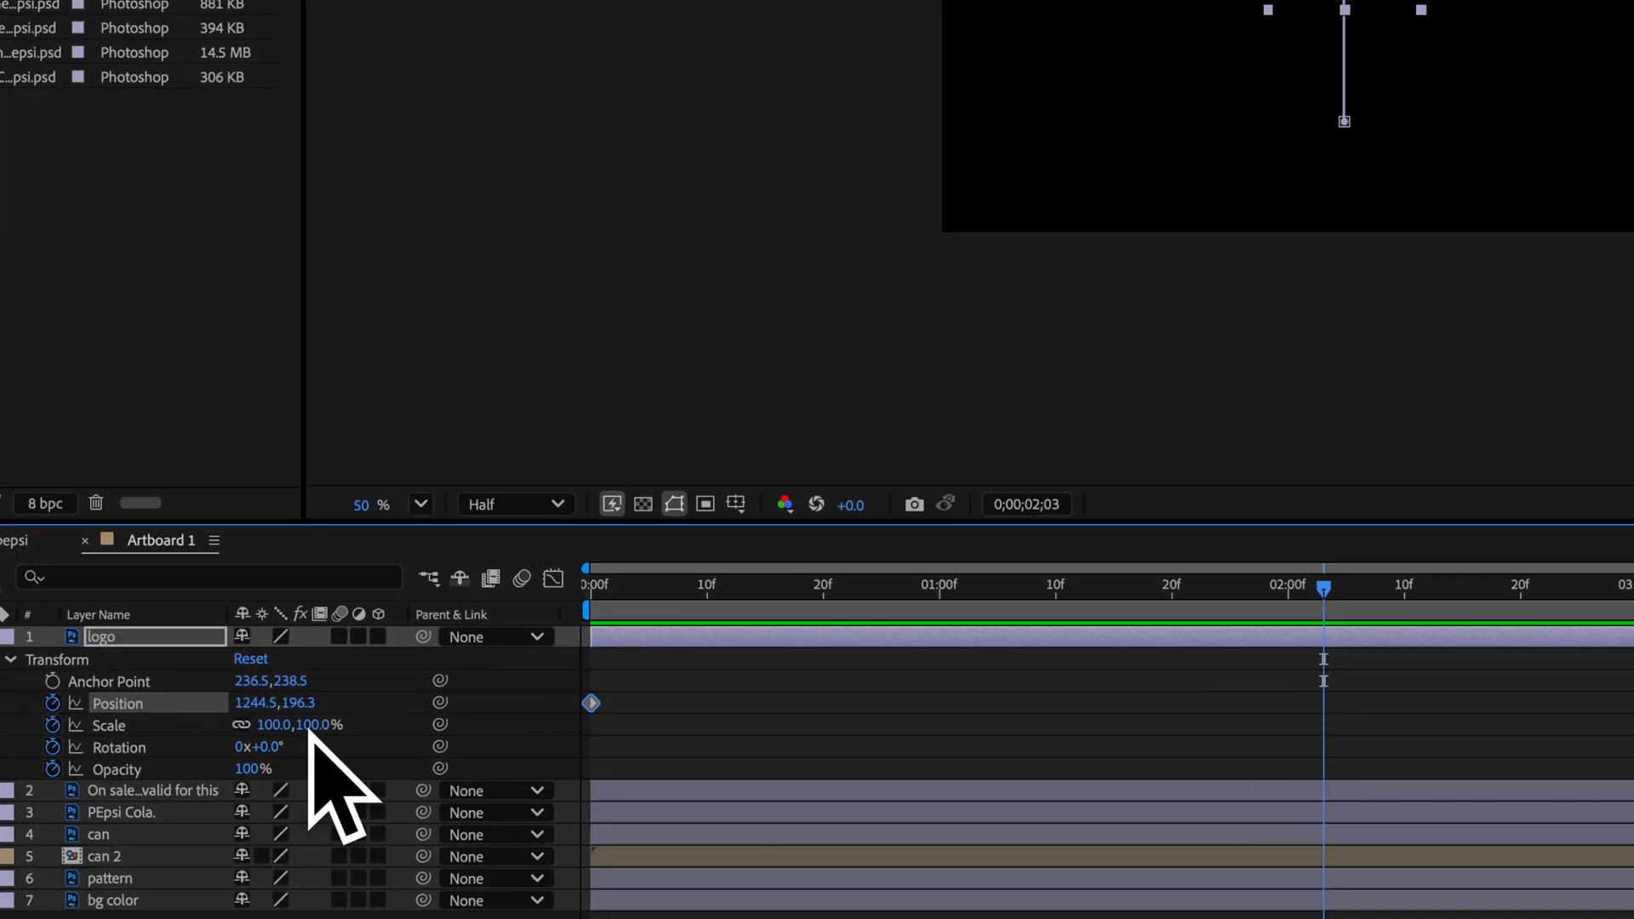
left_click(274, 723)
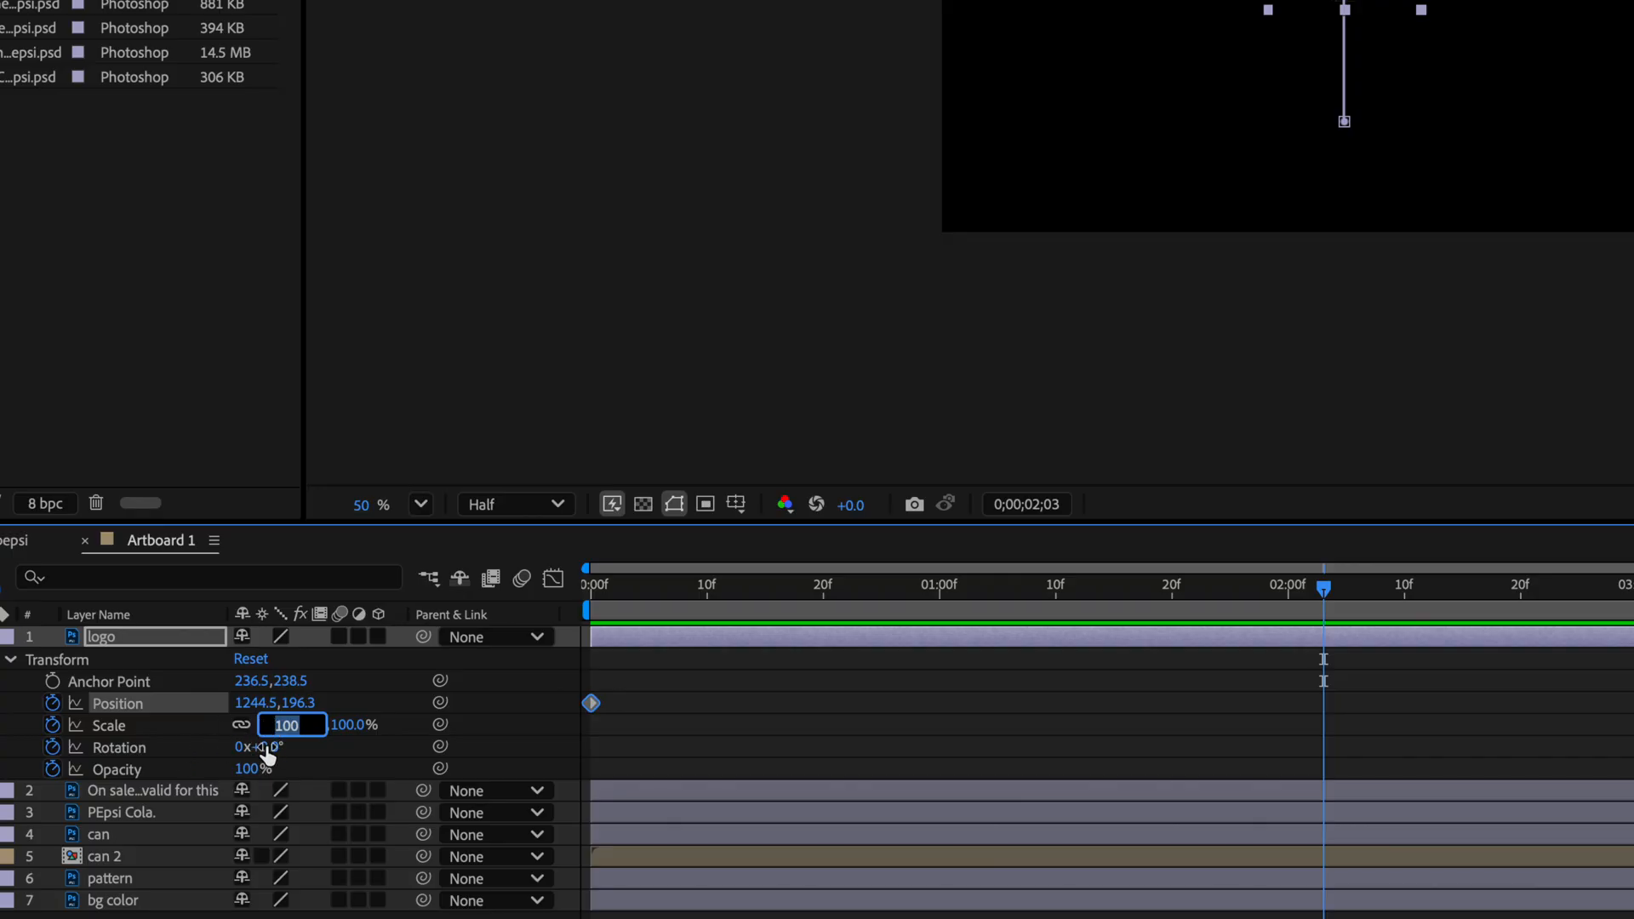
left_click(356, 732)
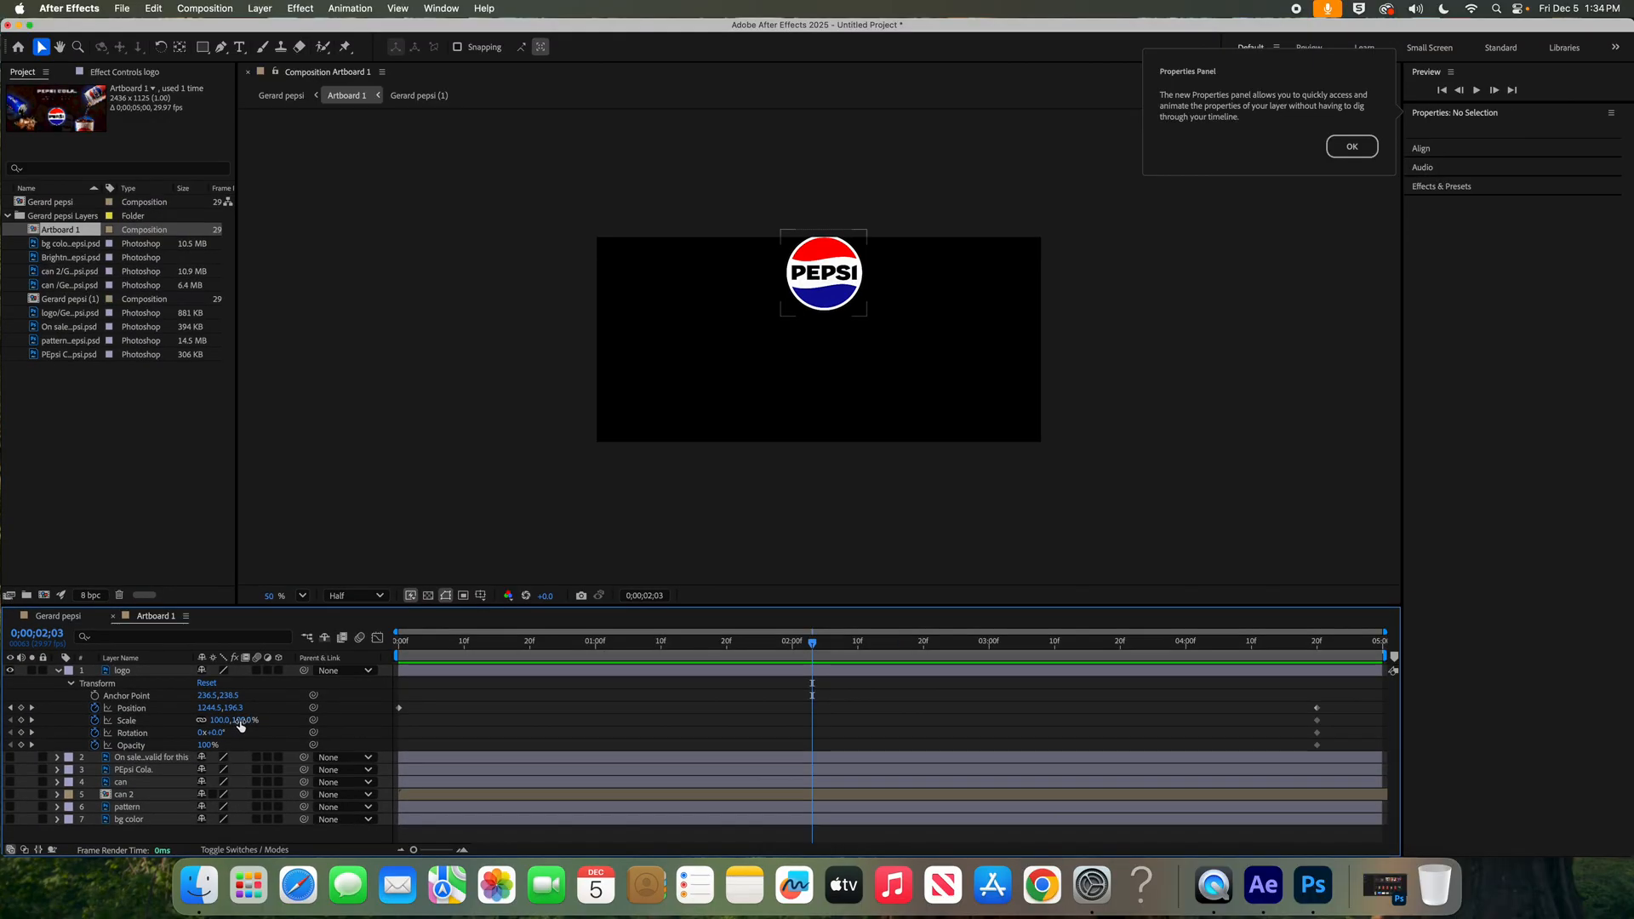
left_click_drag(241, 725, 289, 726)
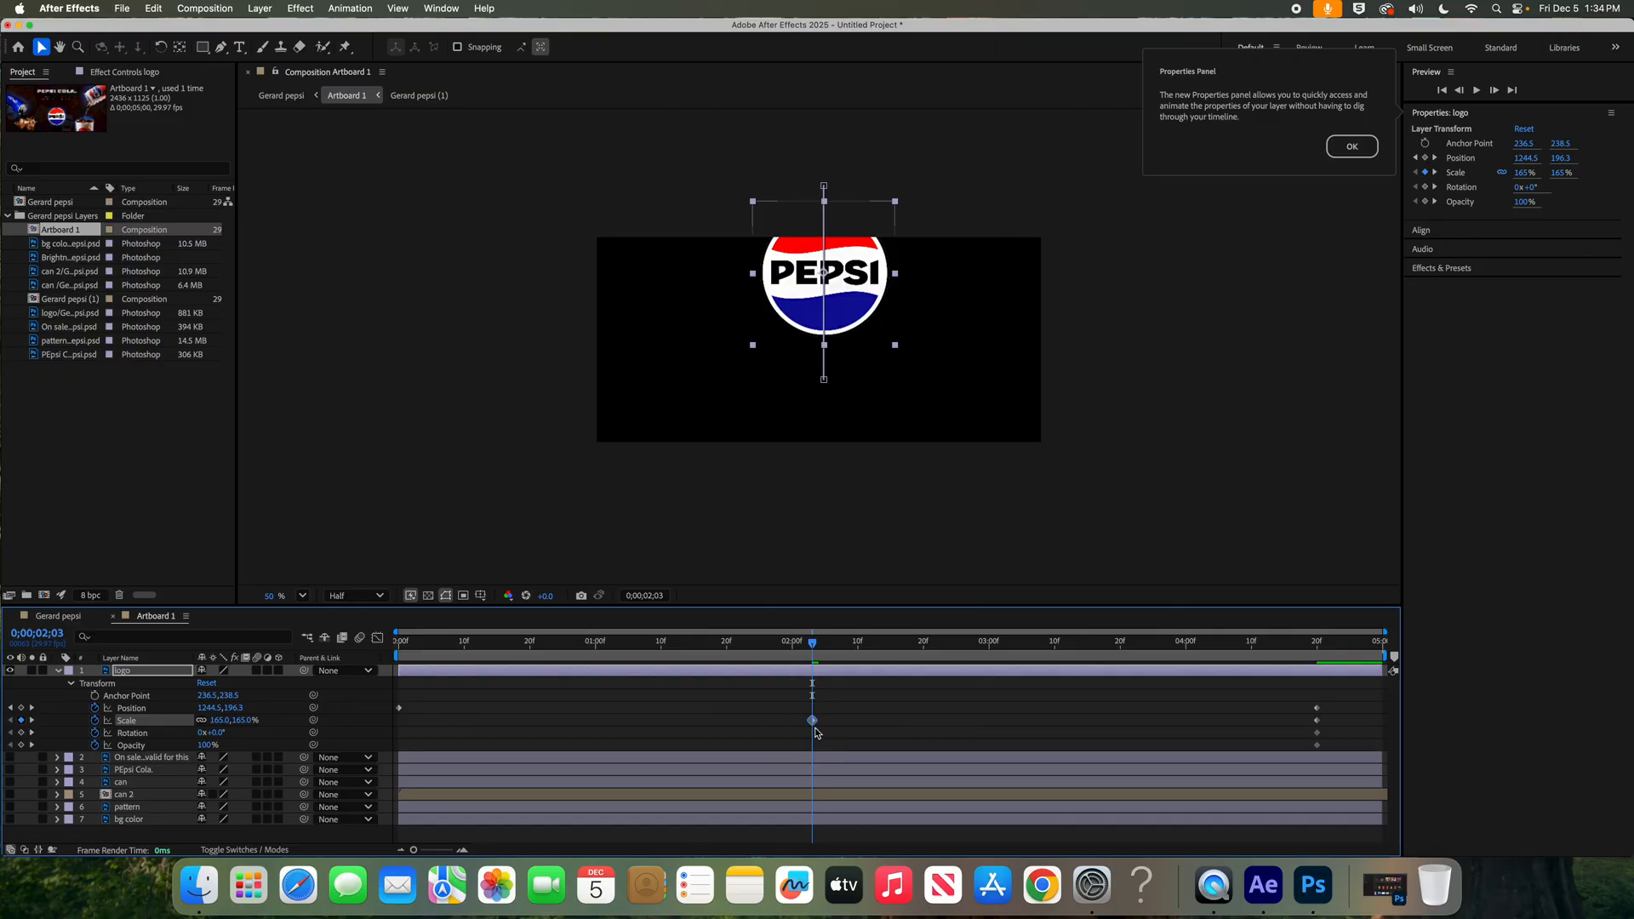
mouse_move(750, 645)
left_mouse_down()
mouse_move(391, 640)
mouse_move(750, 636)
left_mouse_up()
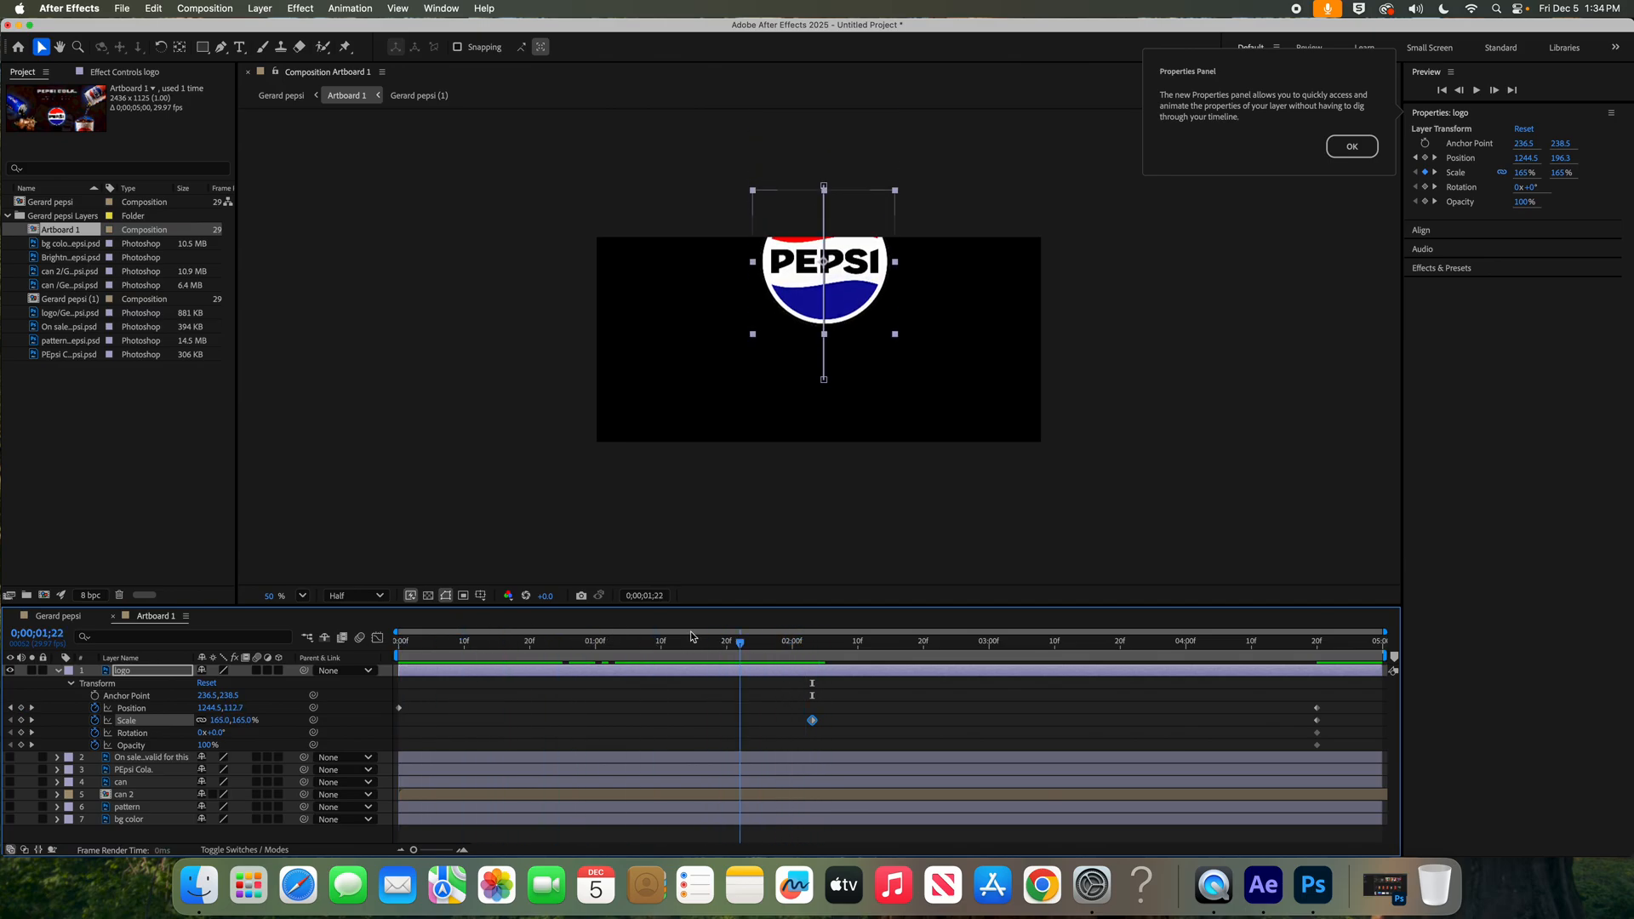
key("Home")
left_click_drag(218, 722, 169, 722)
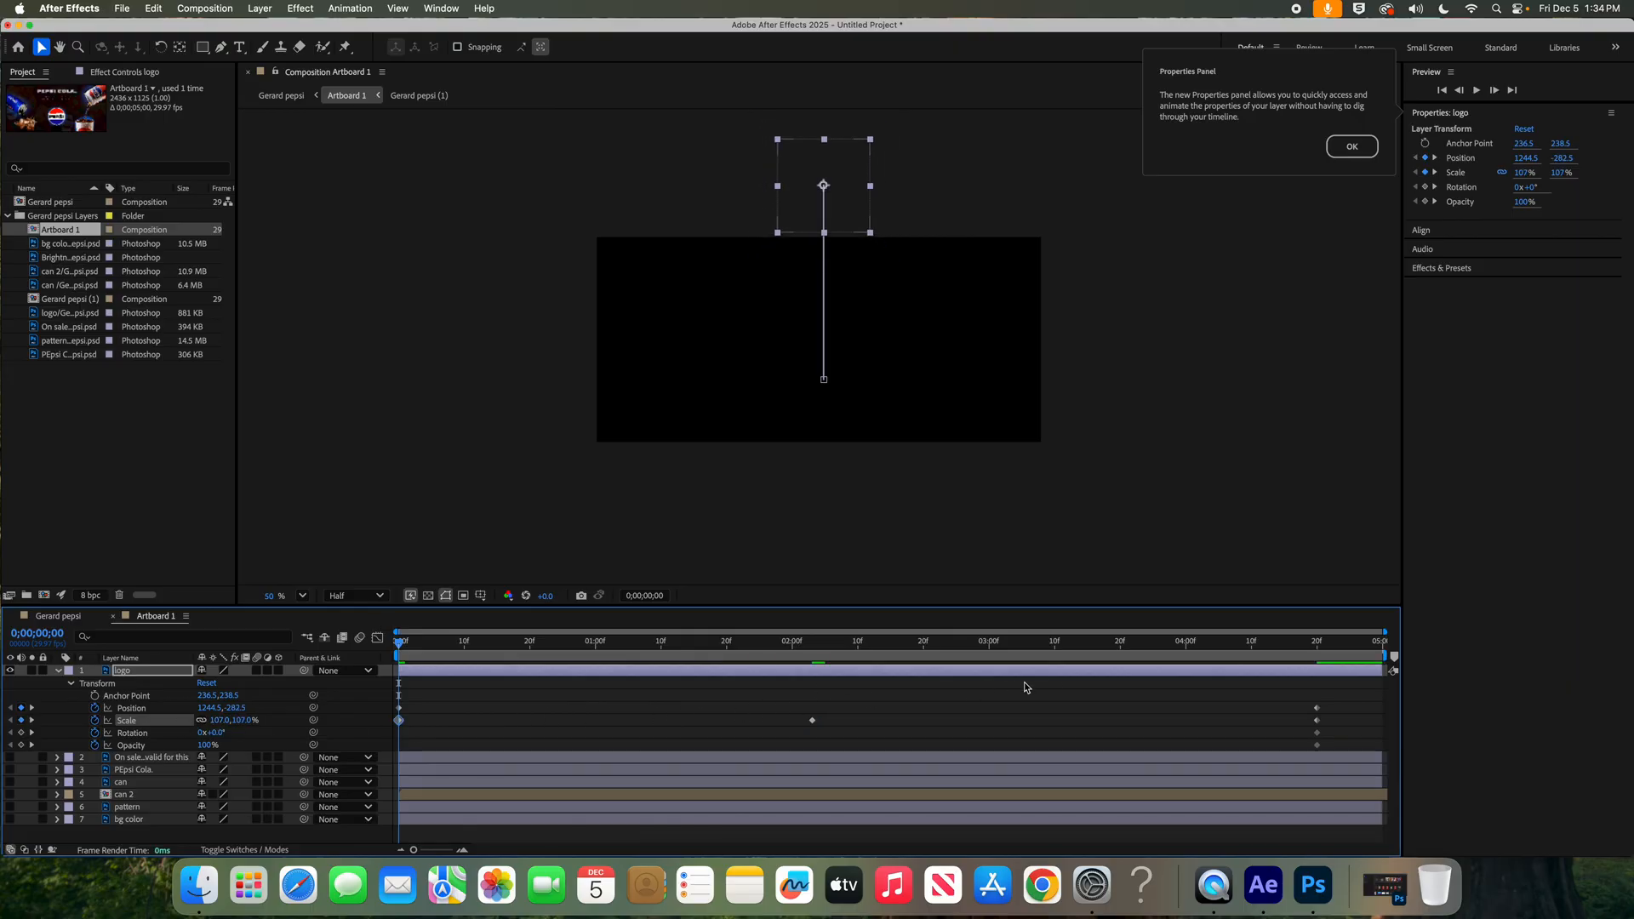
left_click_drag(1055, 649, 380, 673)
Keyframe the logo's Rotation at 1x+7.0° at about 0;00;01;04 and at a negative angle at 0;00;03;21.
left_click_drag(401, 651, 621, 653)
left_click_drag(223, 734, 444, 733)
left_click_drag(606, 652, 1131, 654)
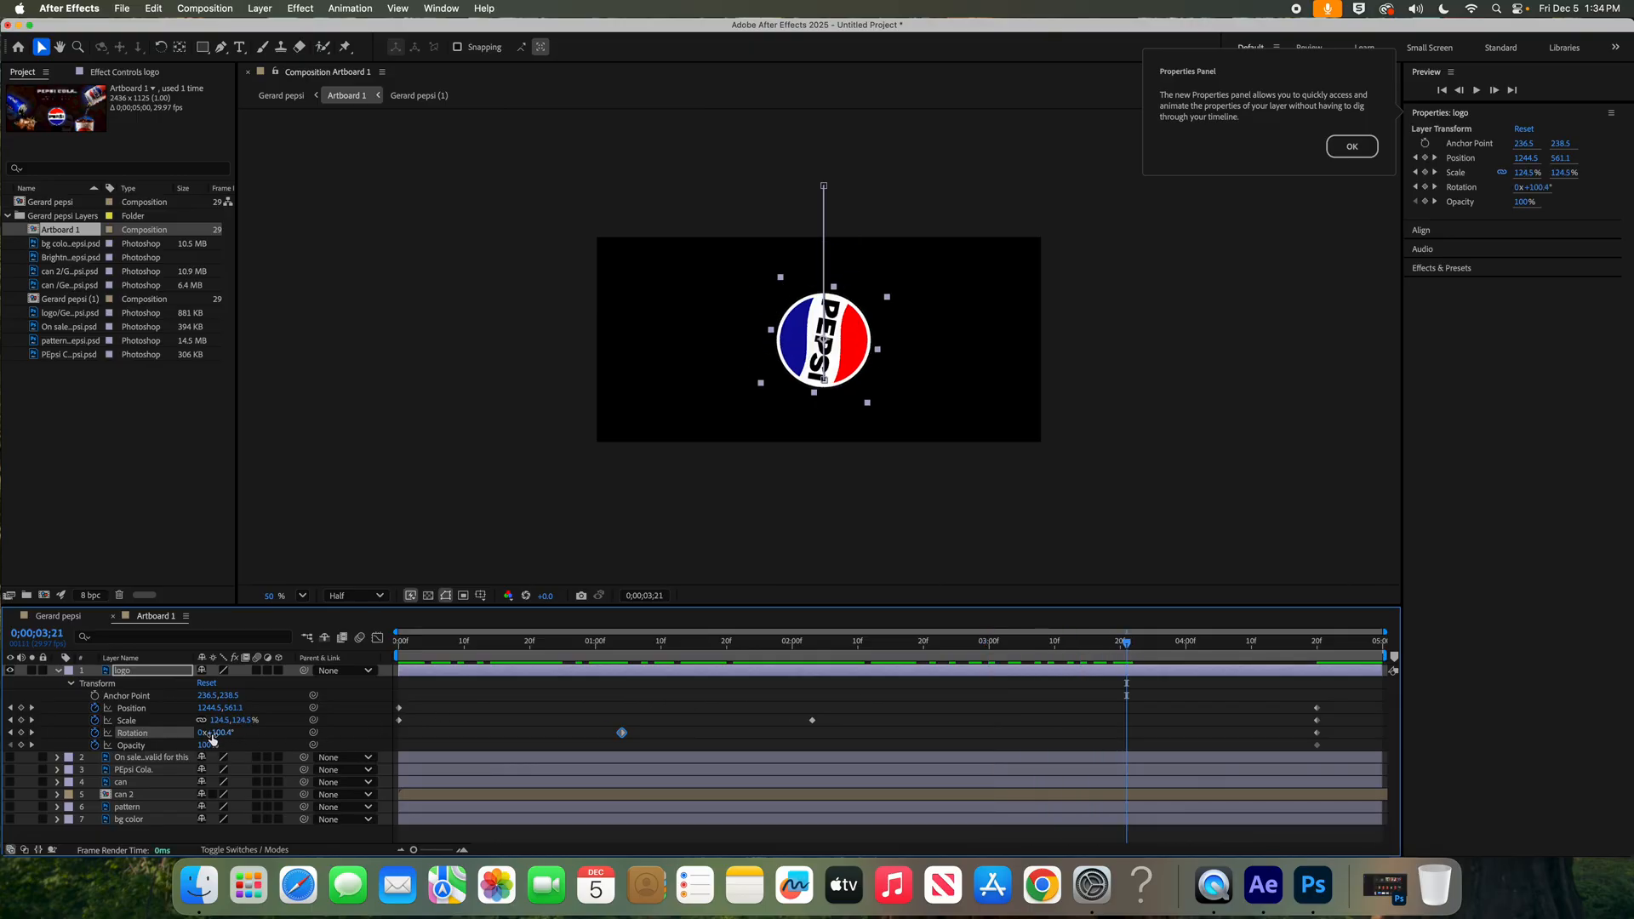
left_click_drag(221, 737, 97, 735)
Move the logo's first Rotation keyframe earlier, to about 0;00;00;19, and scrub through the spin.
left_click_drag(728, 647, 623, 644)
left_click(624, 734)
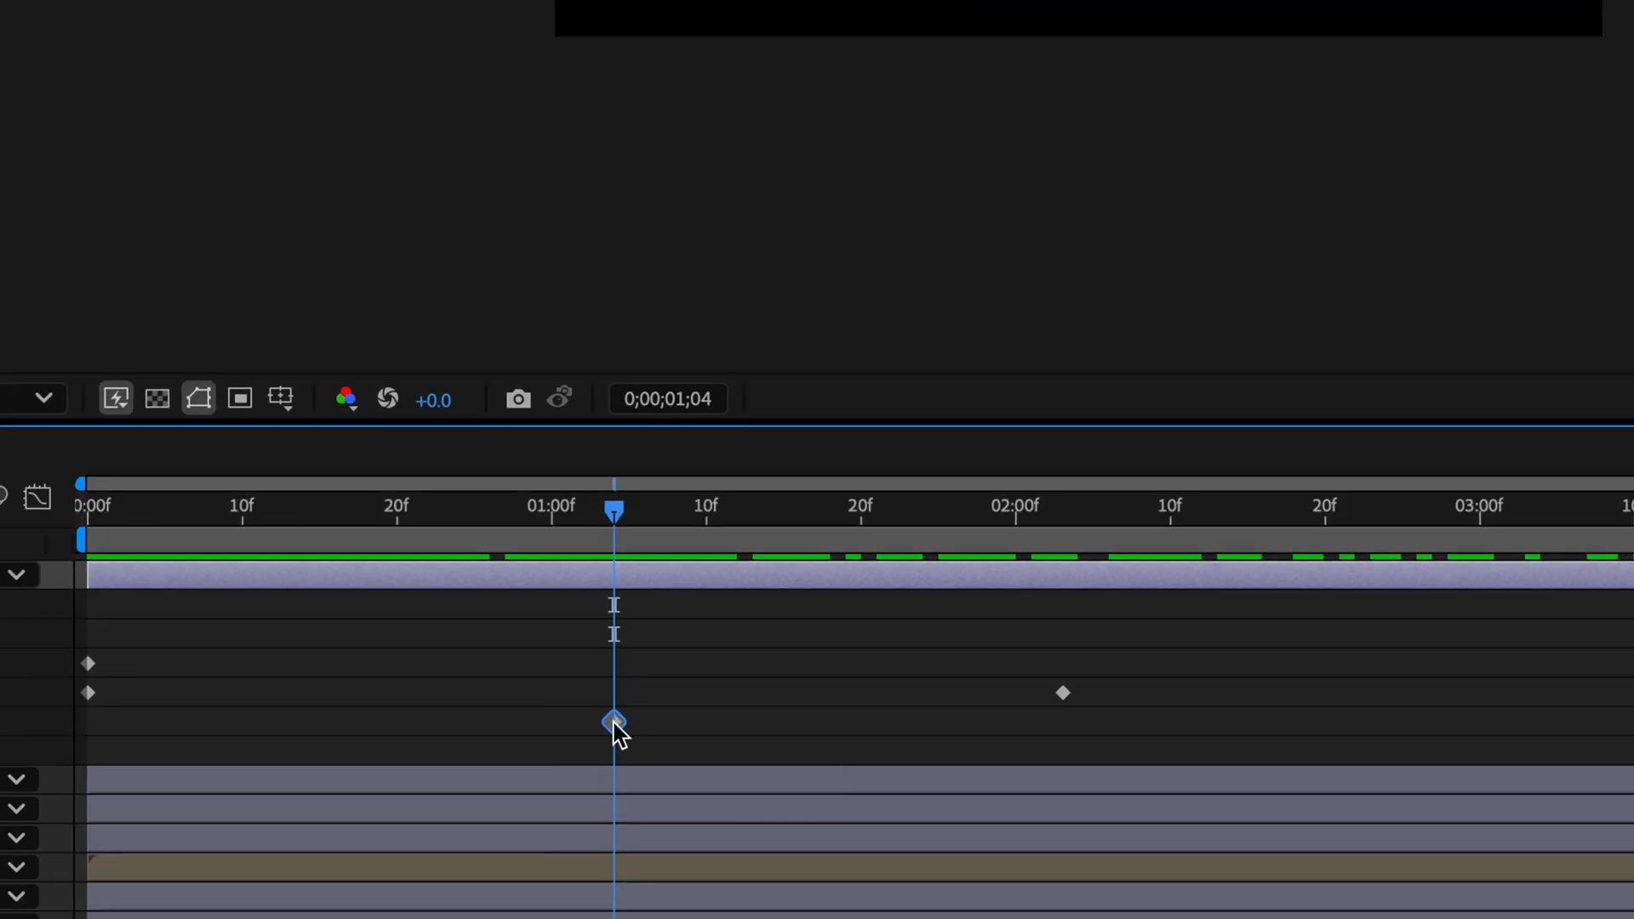
mouse_move(615, 725)
left_mouse_down()
mouse_move(529, 726)
mouse_move(693, 726)
mouse_move(383, 725)
left_mouse_up()
left_click_drag(376, 511, 449, 593)
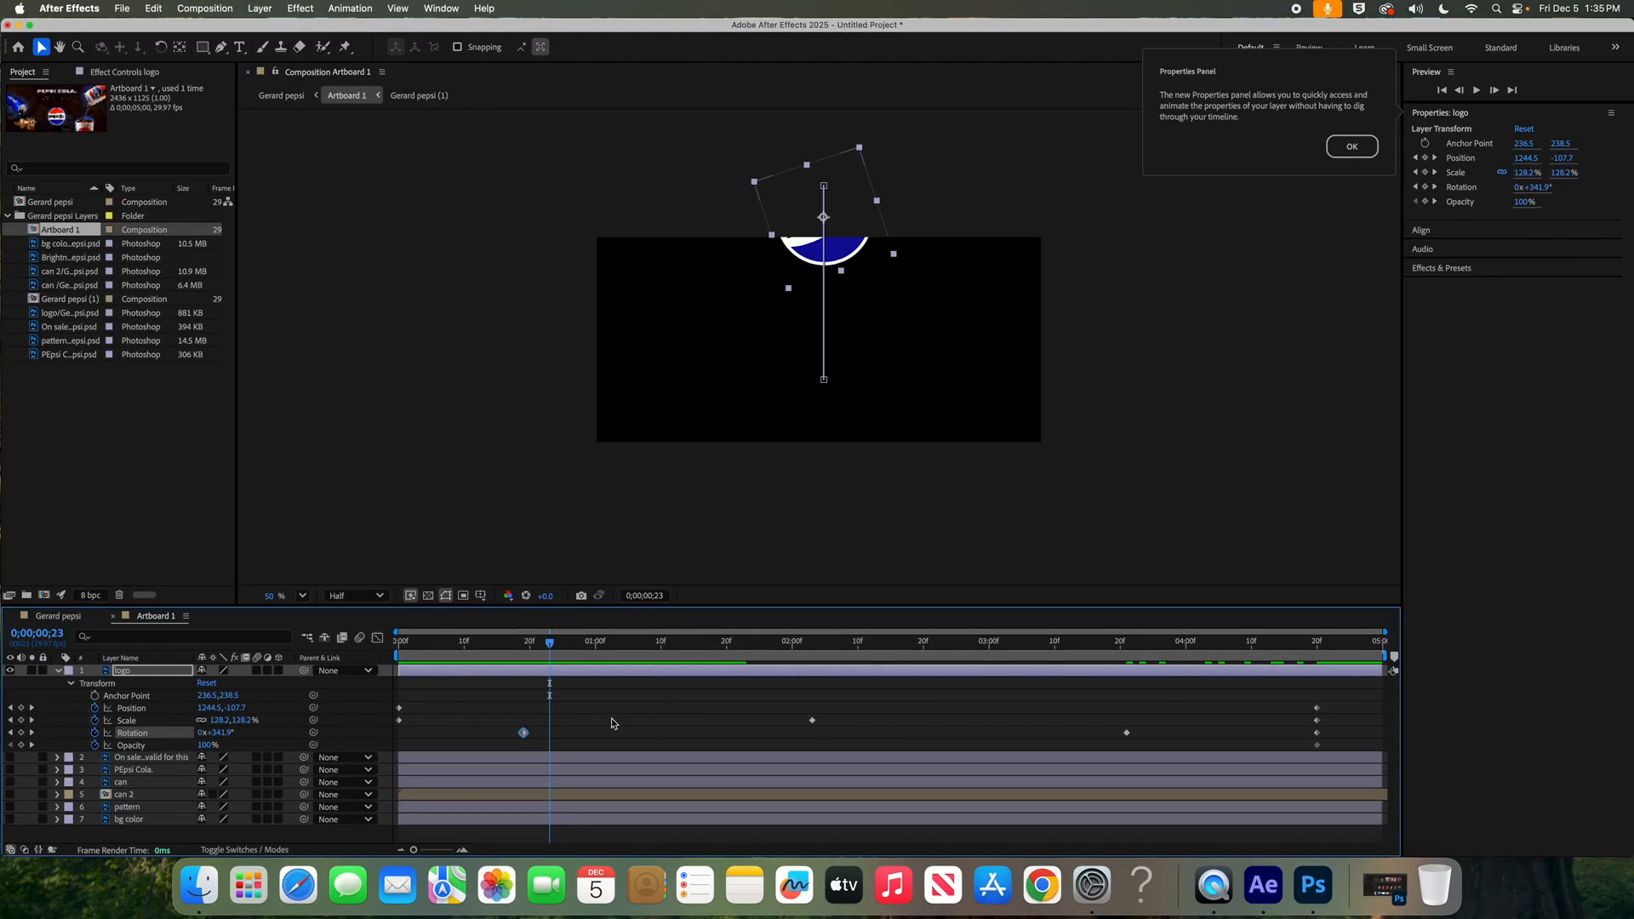
Keyframe the logo's Opacity at 8% at 0;00;00;00 and at full opacity at about 0;00;02;02.
left_click_drag(487, 644, 396, 644)
left_click_drag(206, 748, 158, 745)
left_click_drag(491, 651, 806, 647)
left_click_drag(215, 748, 427, 737)
Preview the fade, lower the logo's Opacity at about 0;00;03;03 and play the animation again.
left_click_drag(690, 648, 347, 643)
key("space")
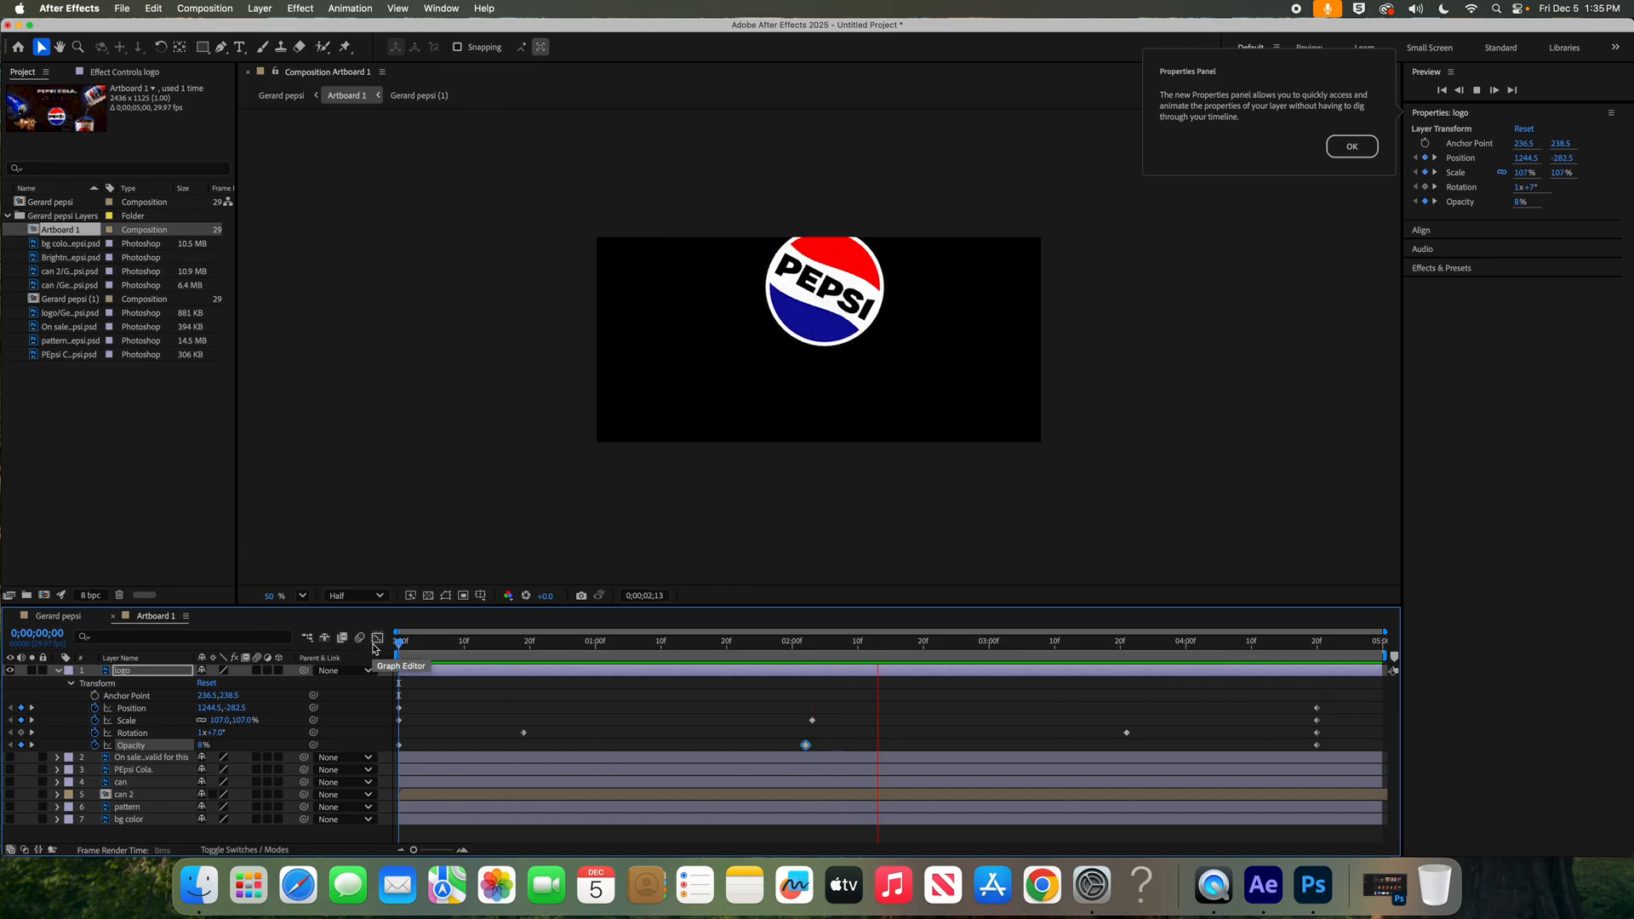
key("space")
left_click_drag(205, 747, 132, 746)
key("space")
key("space")
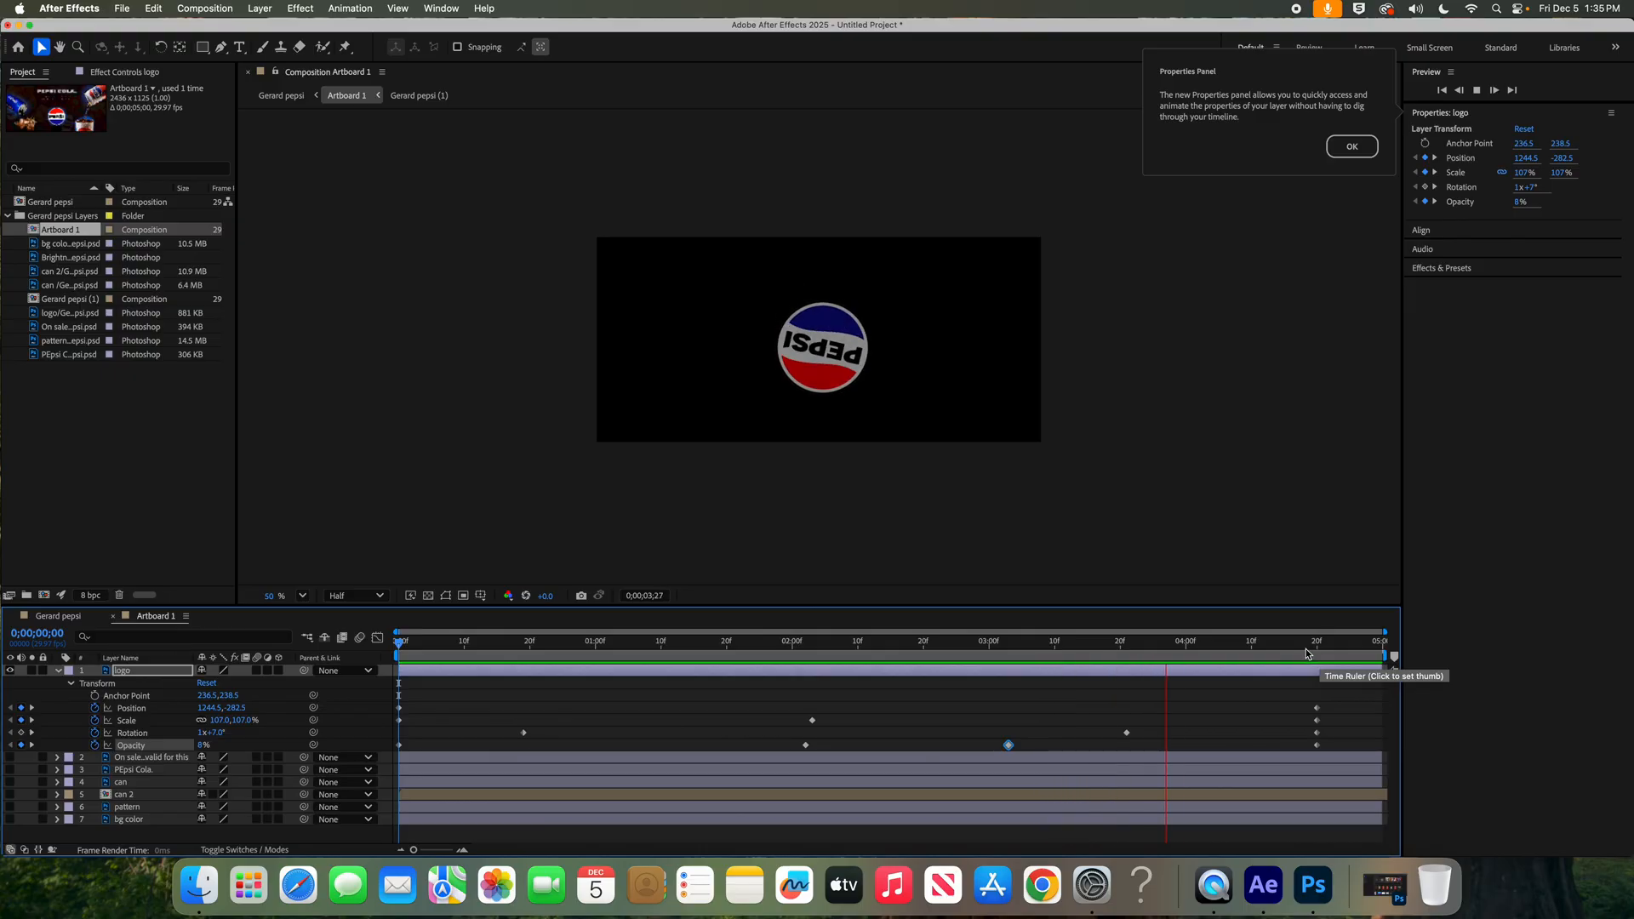
key("space")
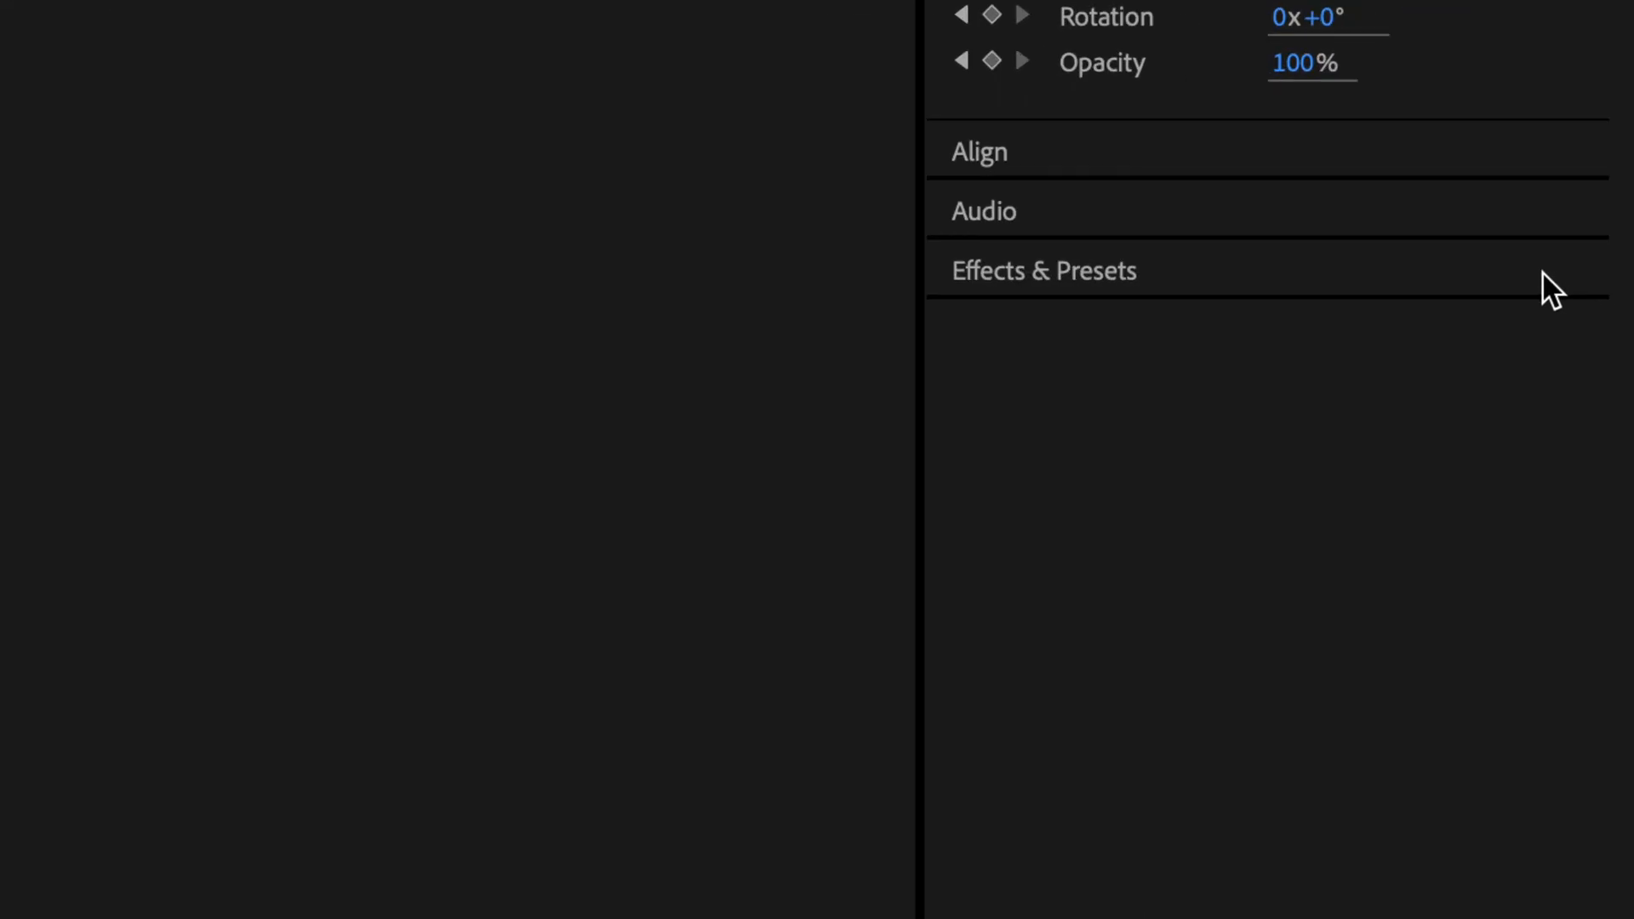
Apply the Wiggle - gelatin preset from the Behaviors animation presets to the logo layer and preview it from 0;00;00;00.
left_click(1177, 273)
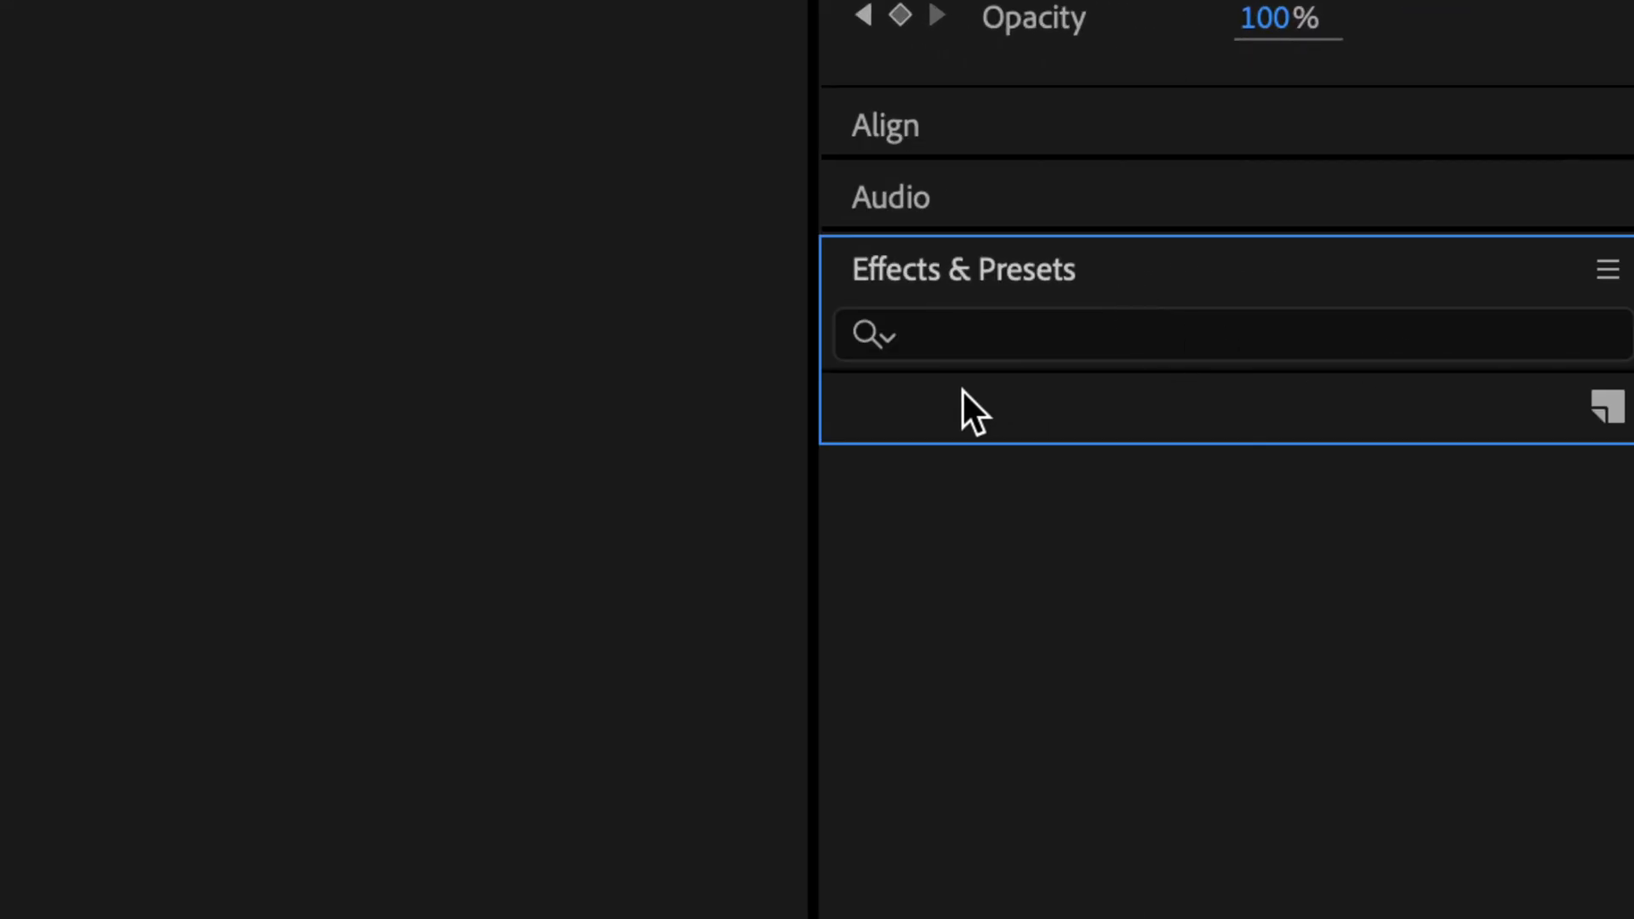
left_click(967, 333)
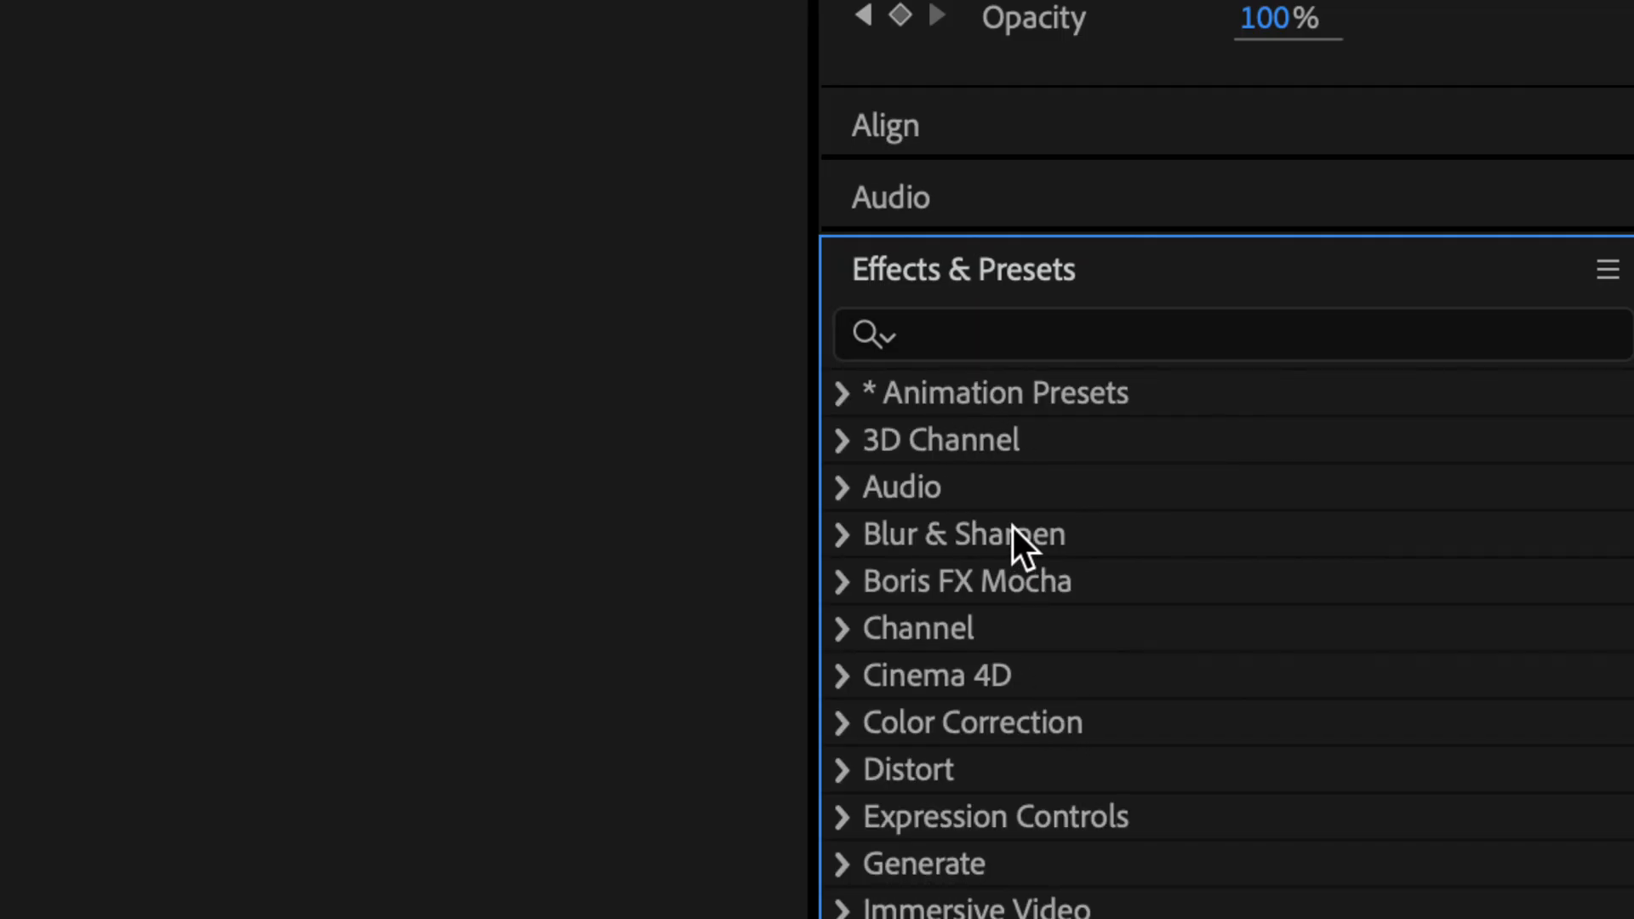
left_click(849, 396)
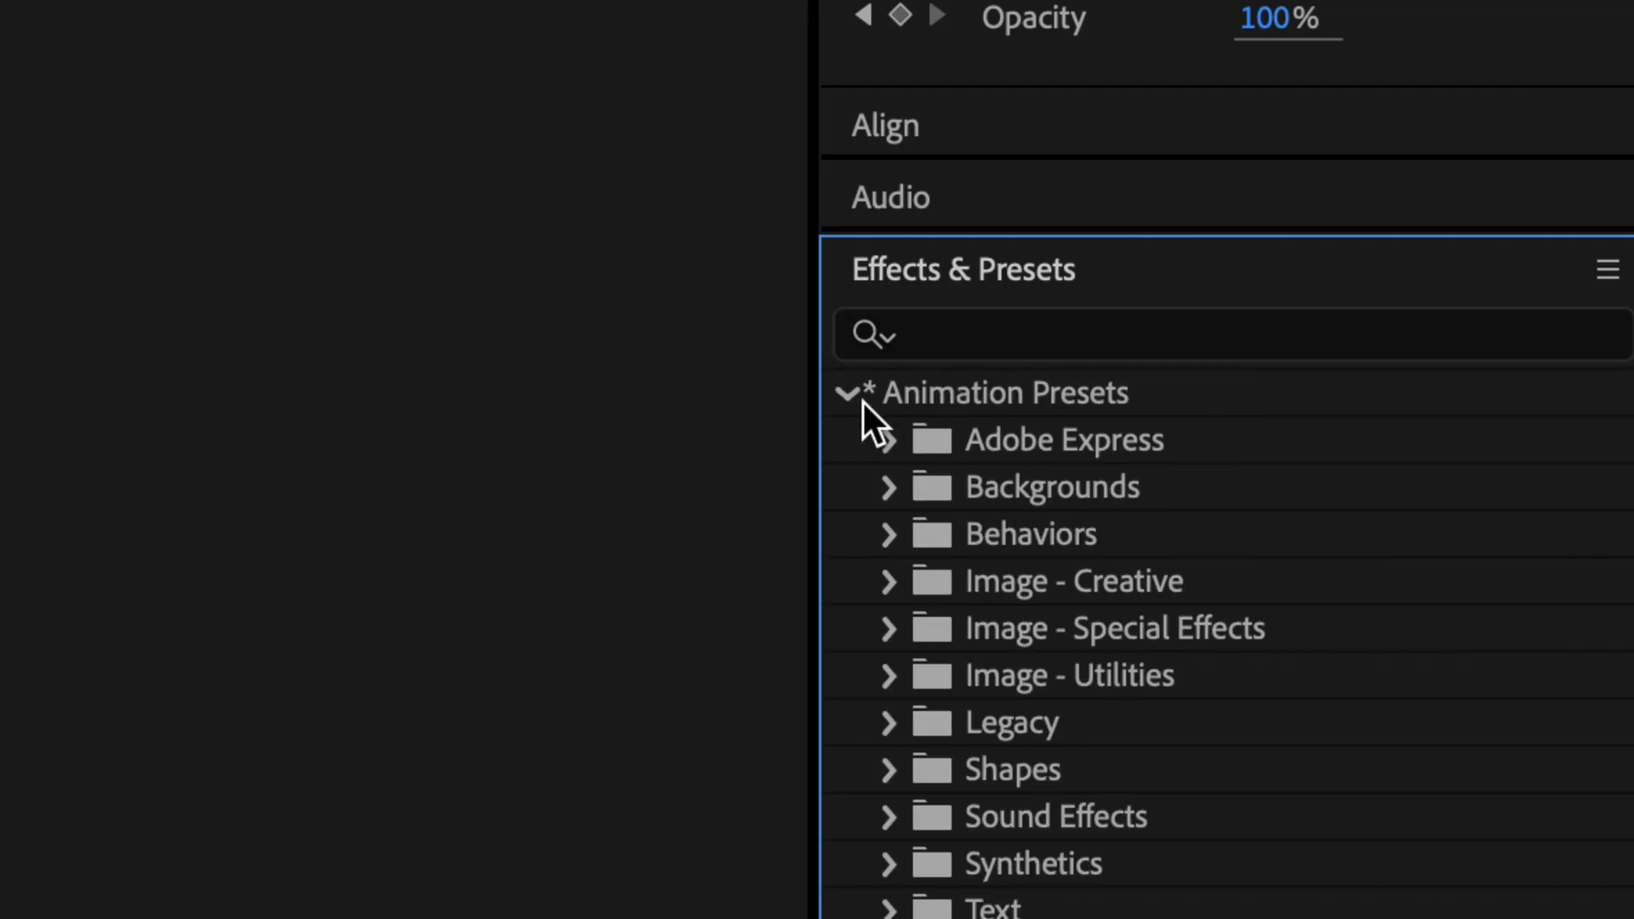
left_click(887, 534)
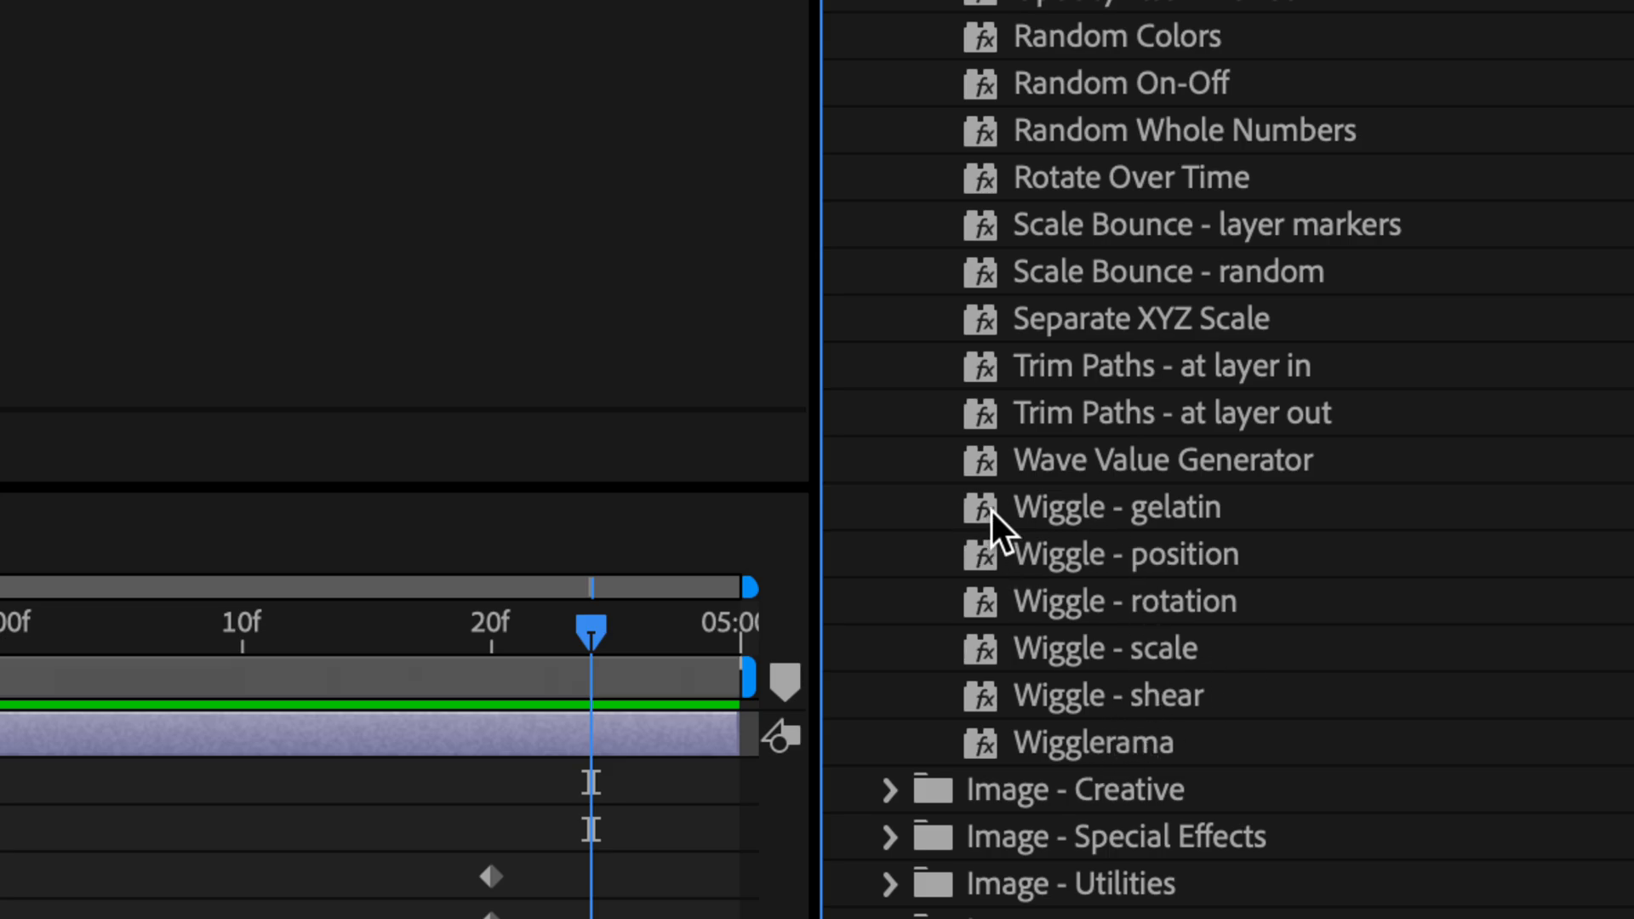
left_click_drag(980, 509, 487, 728)
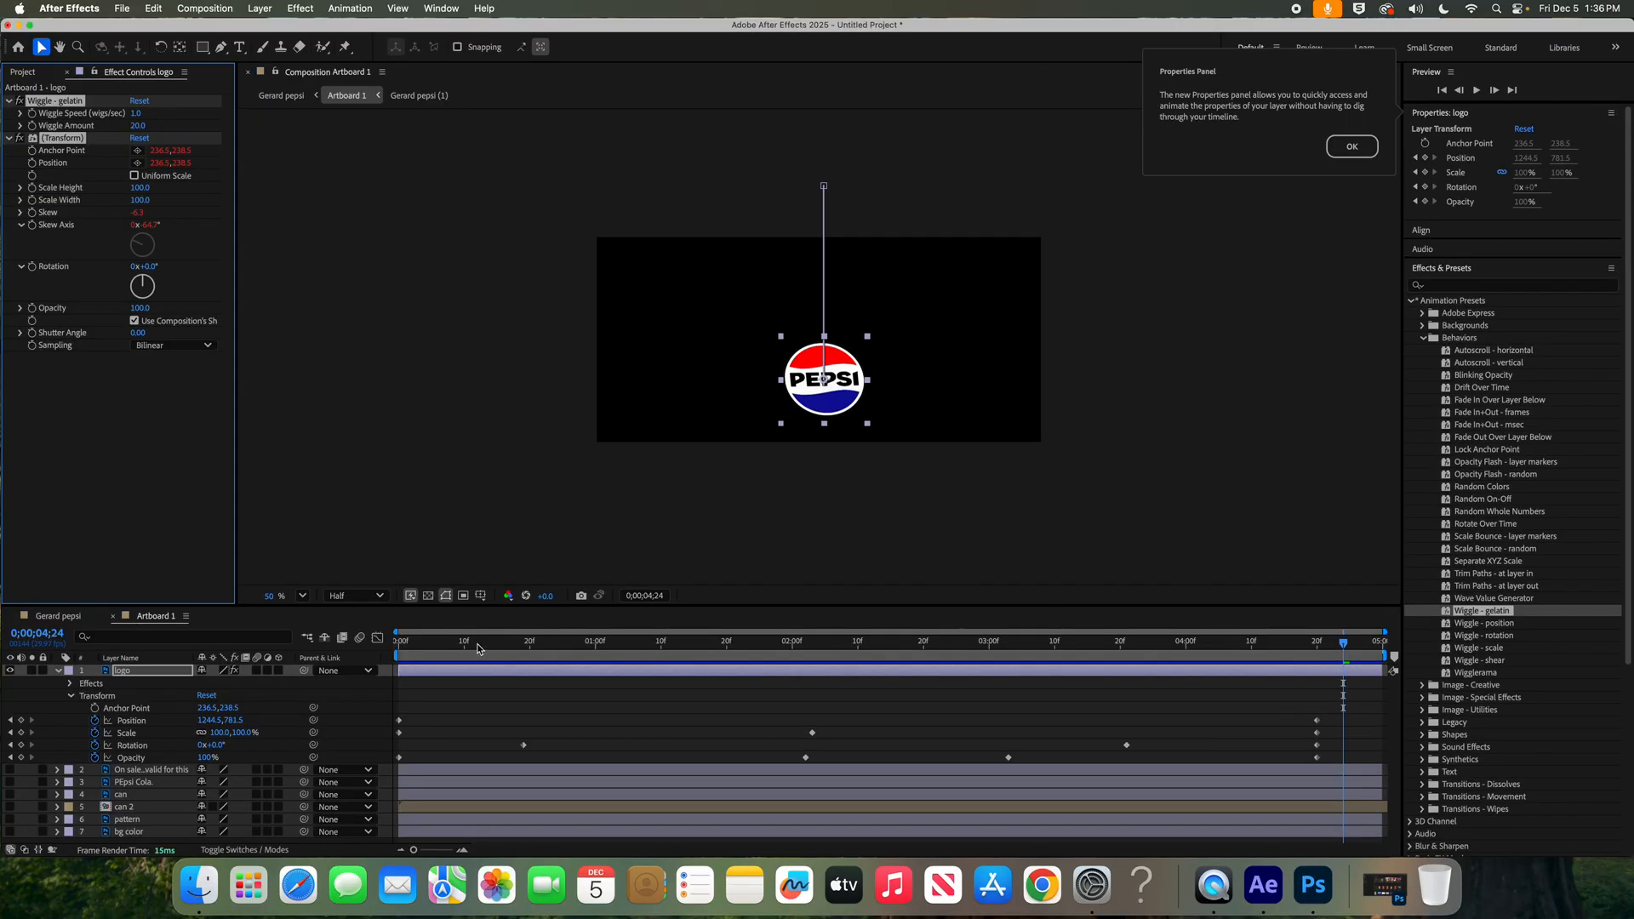
left_click_drag(479, 649, 380, 640)
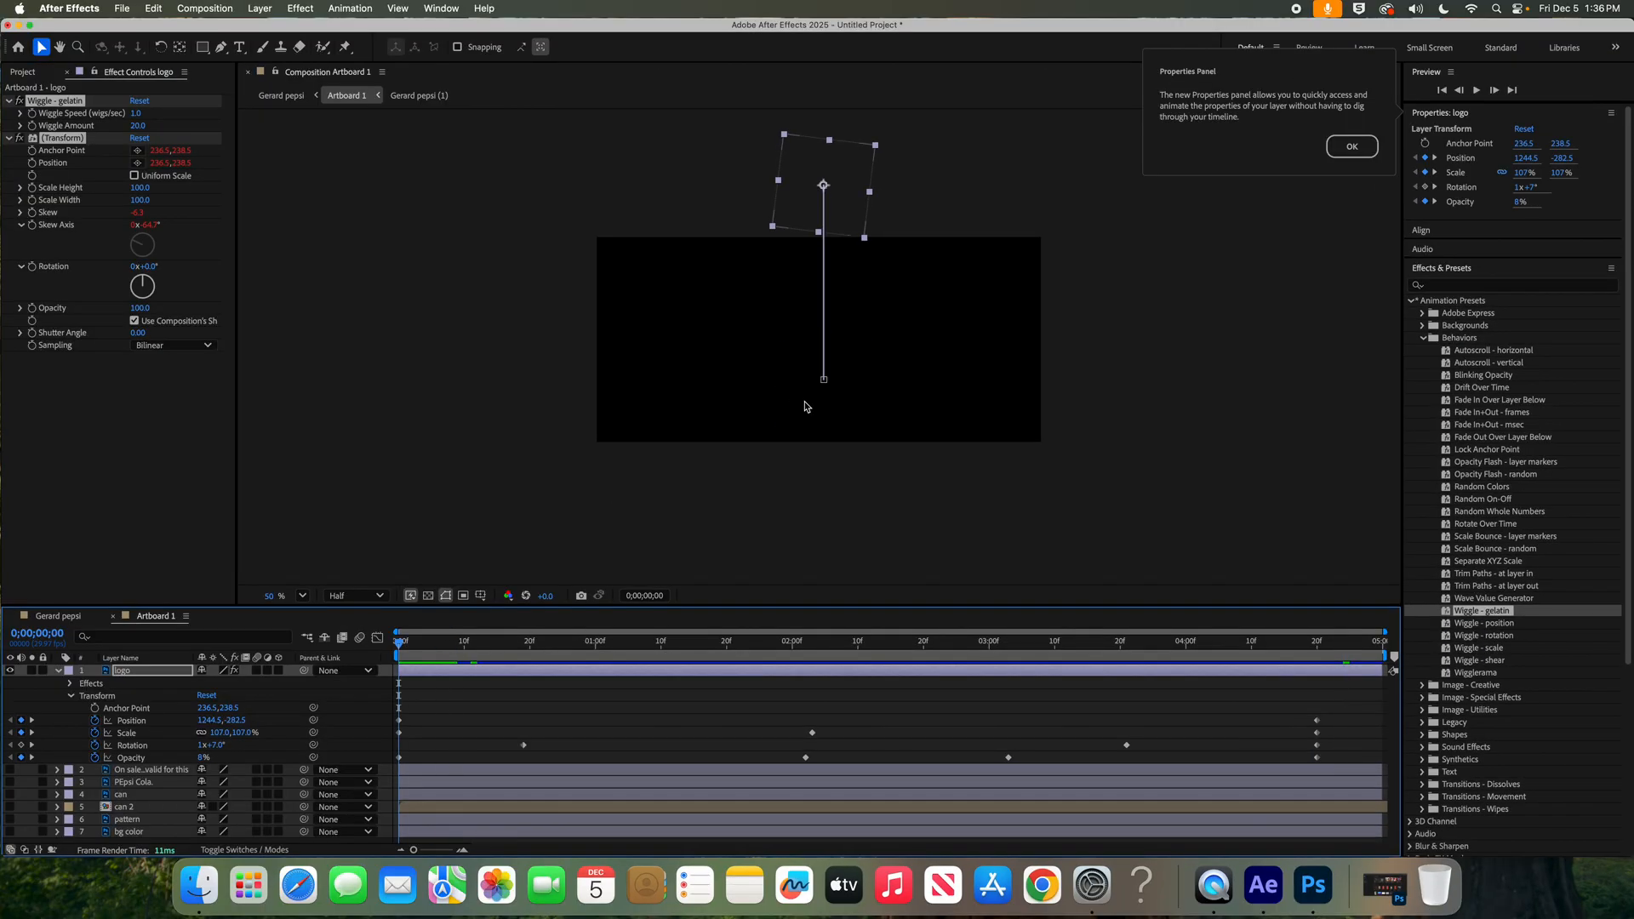
key("space")
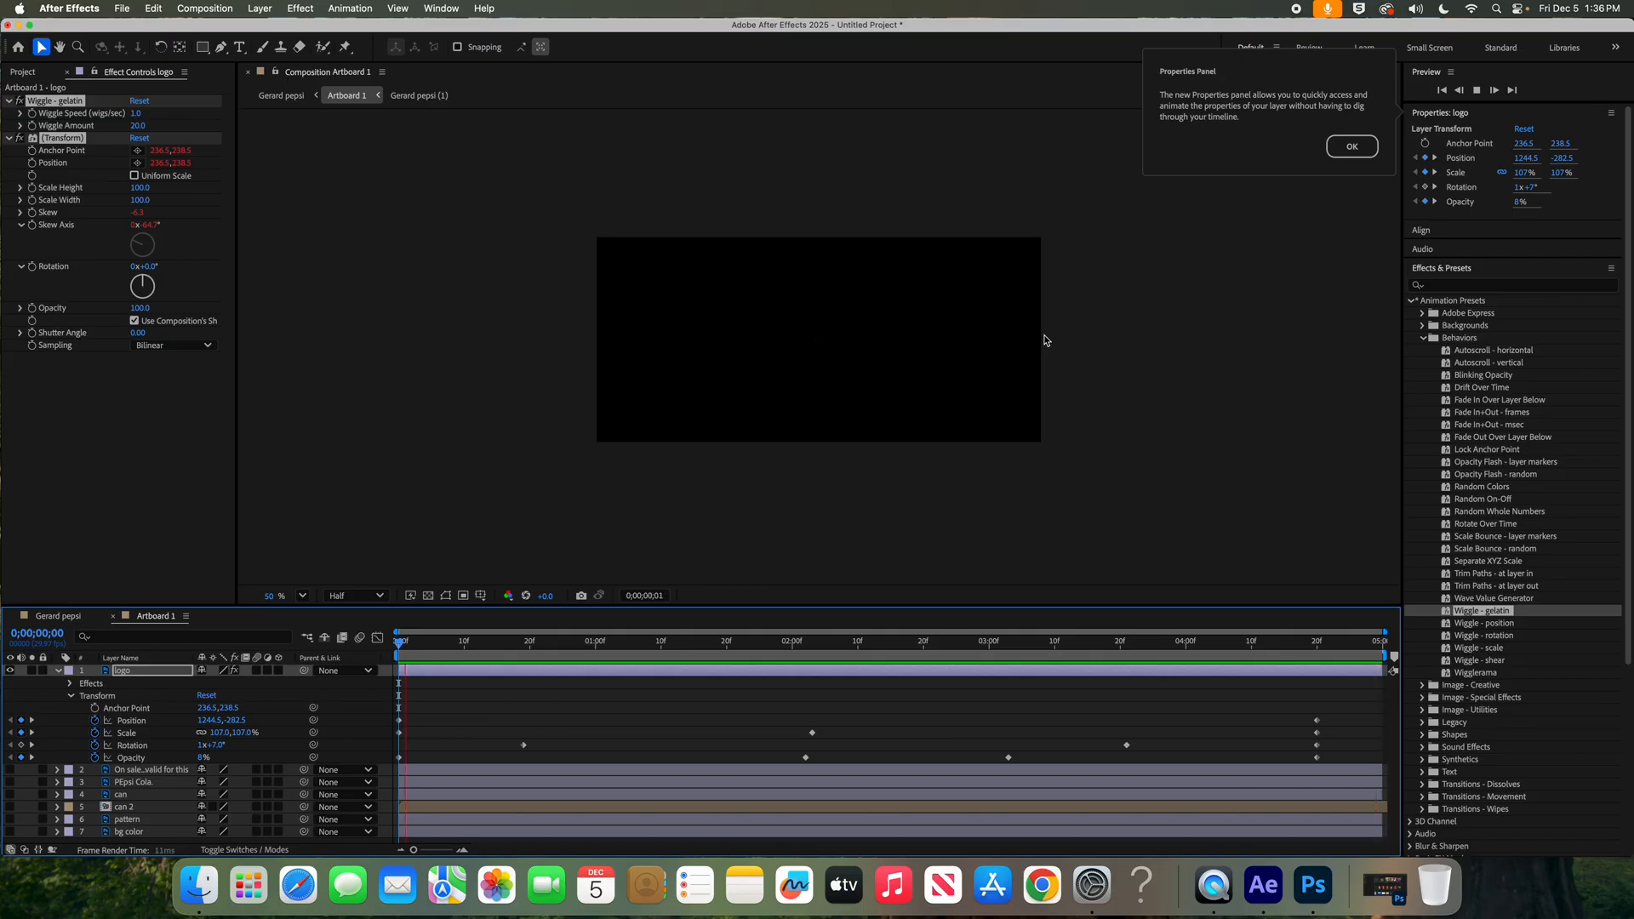
key("space")
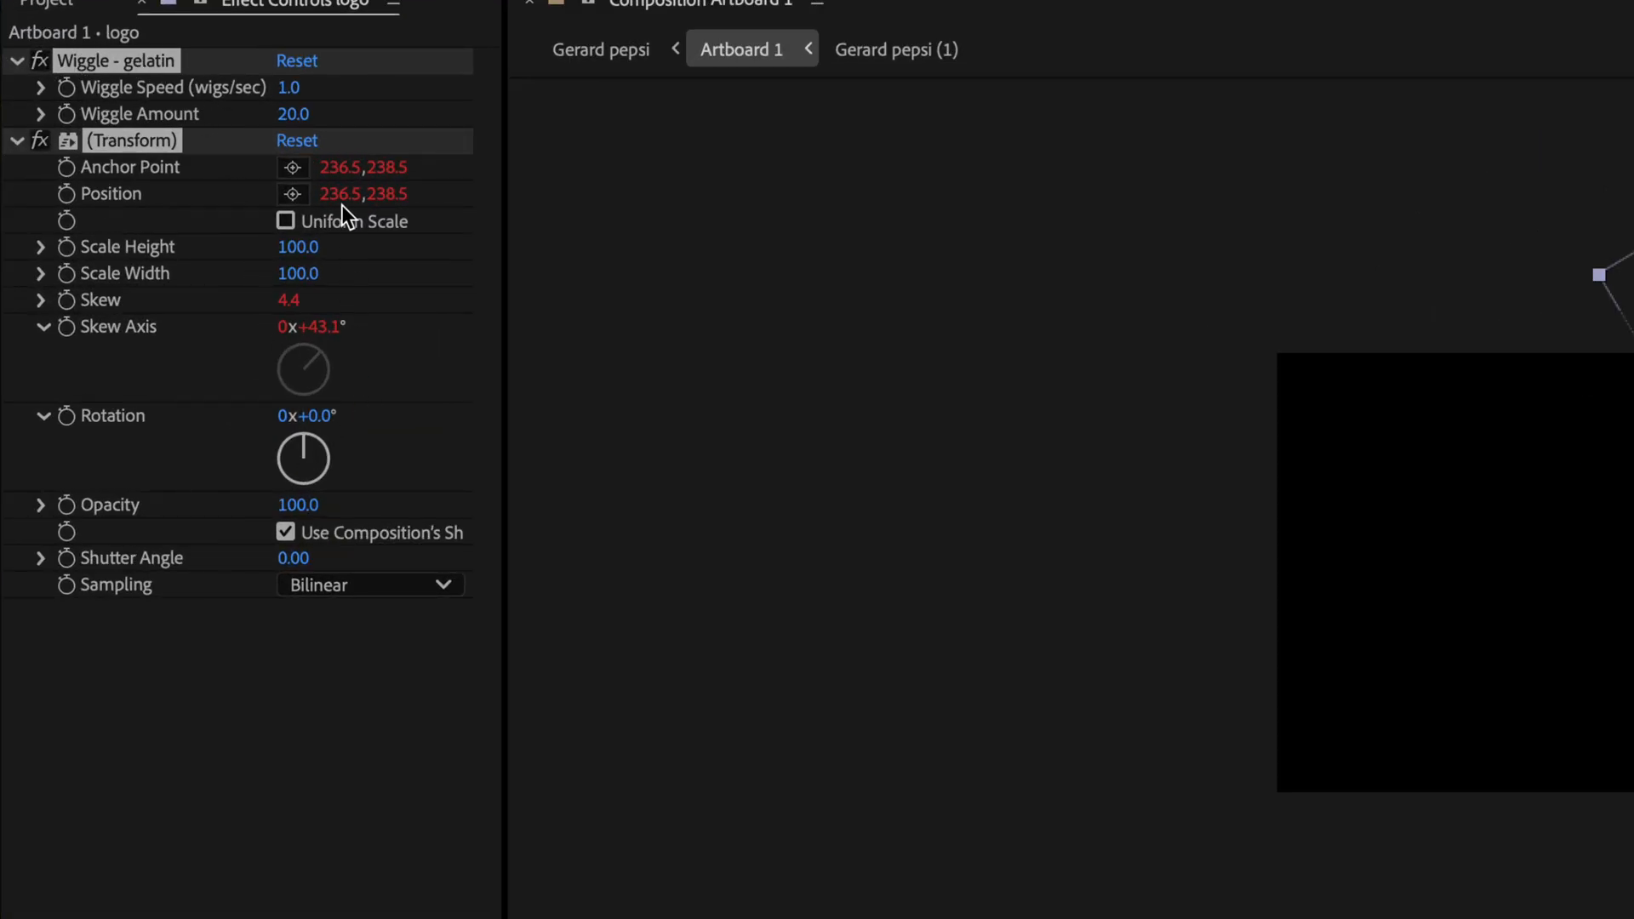
Set the logo effect's Wiggle Amount to 31.1, preview the distortion and return the playhead to 0;00;00;00.
left_click_drag(301, 114, 464, 115)
key("space")
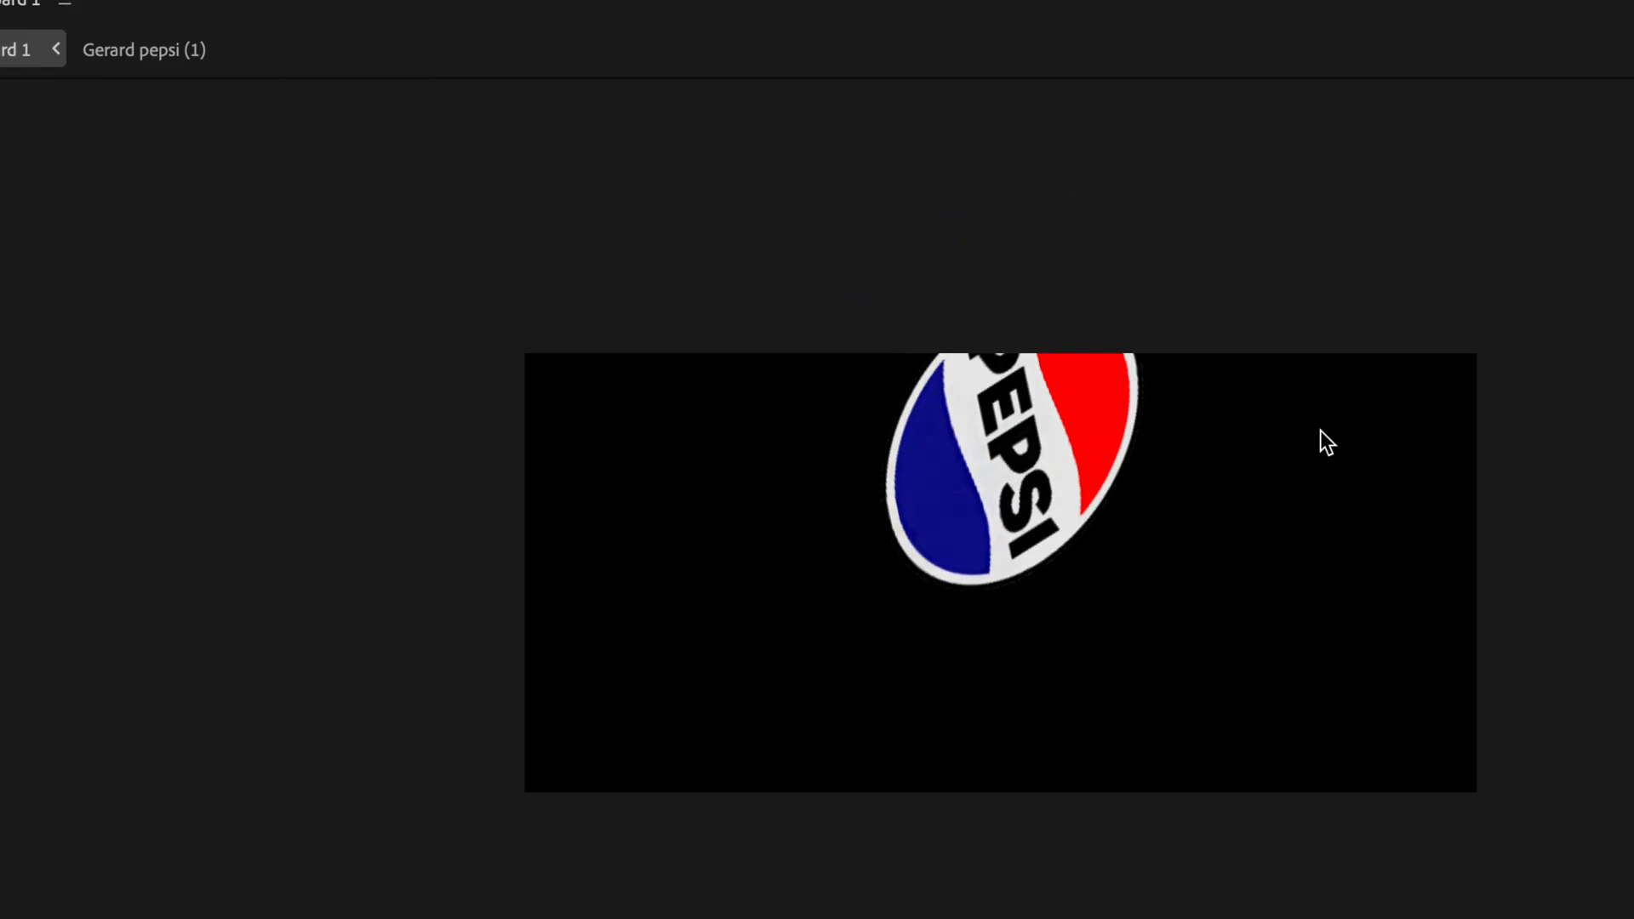
key("space")
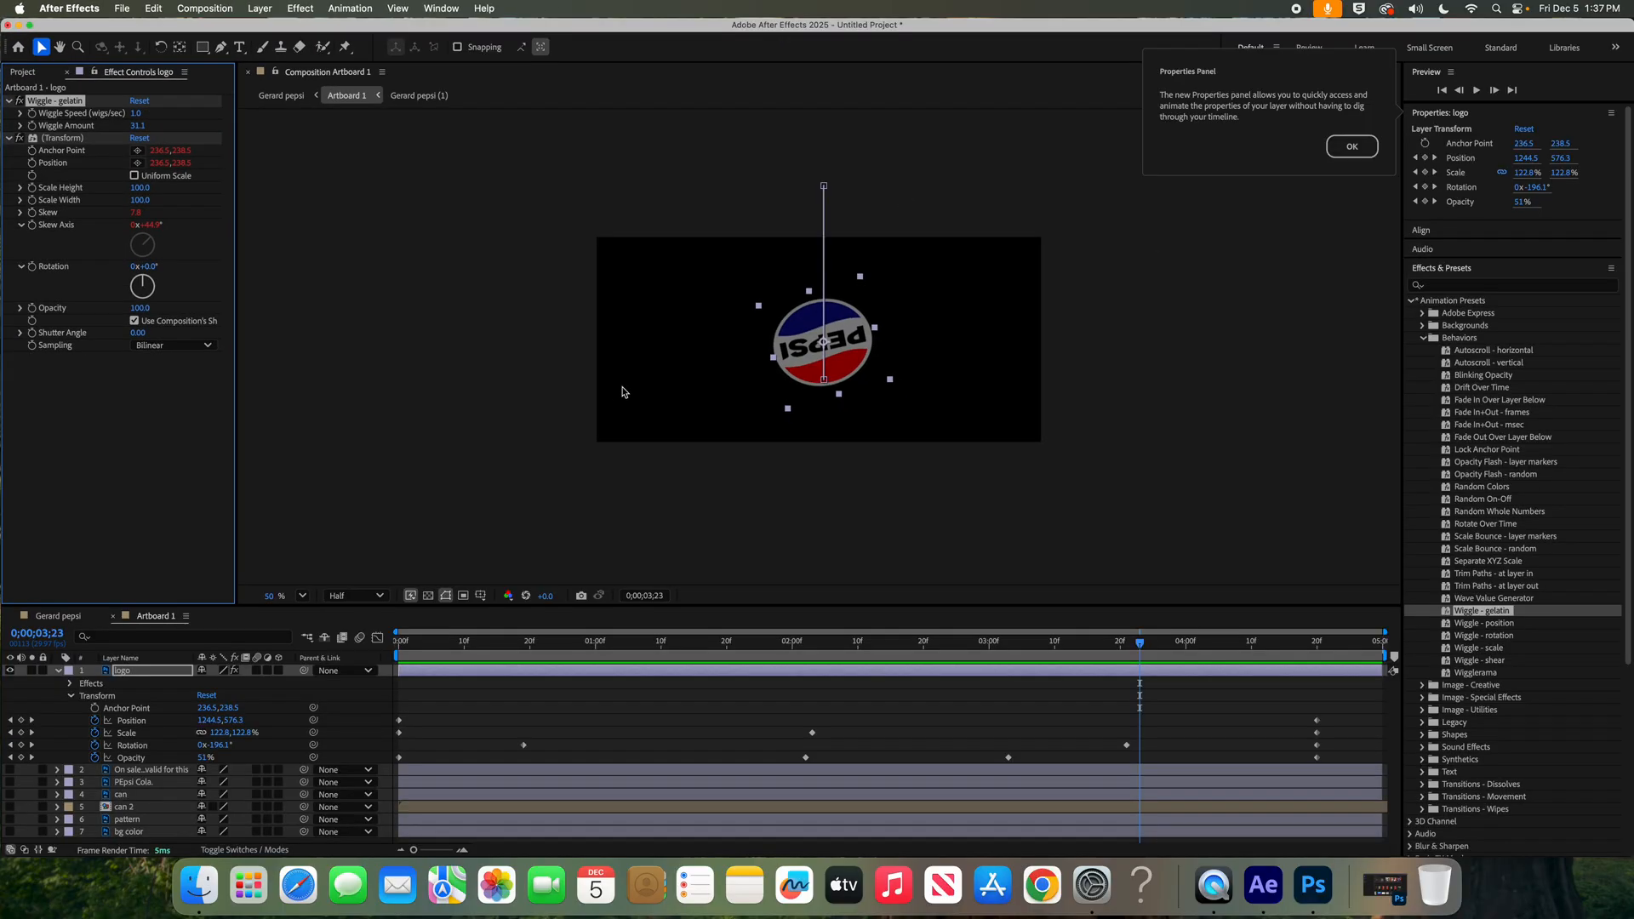
left_click_drag(662, 647, 383, 665)
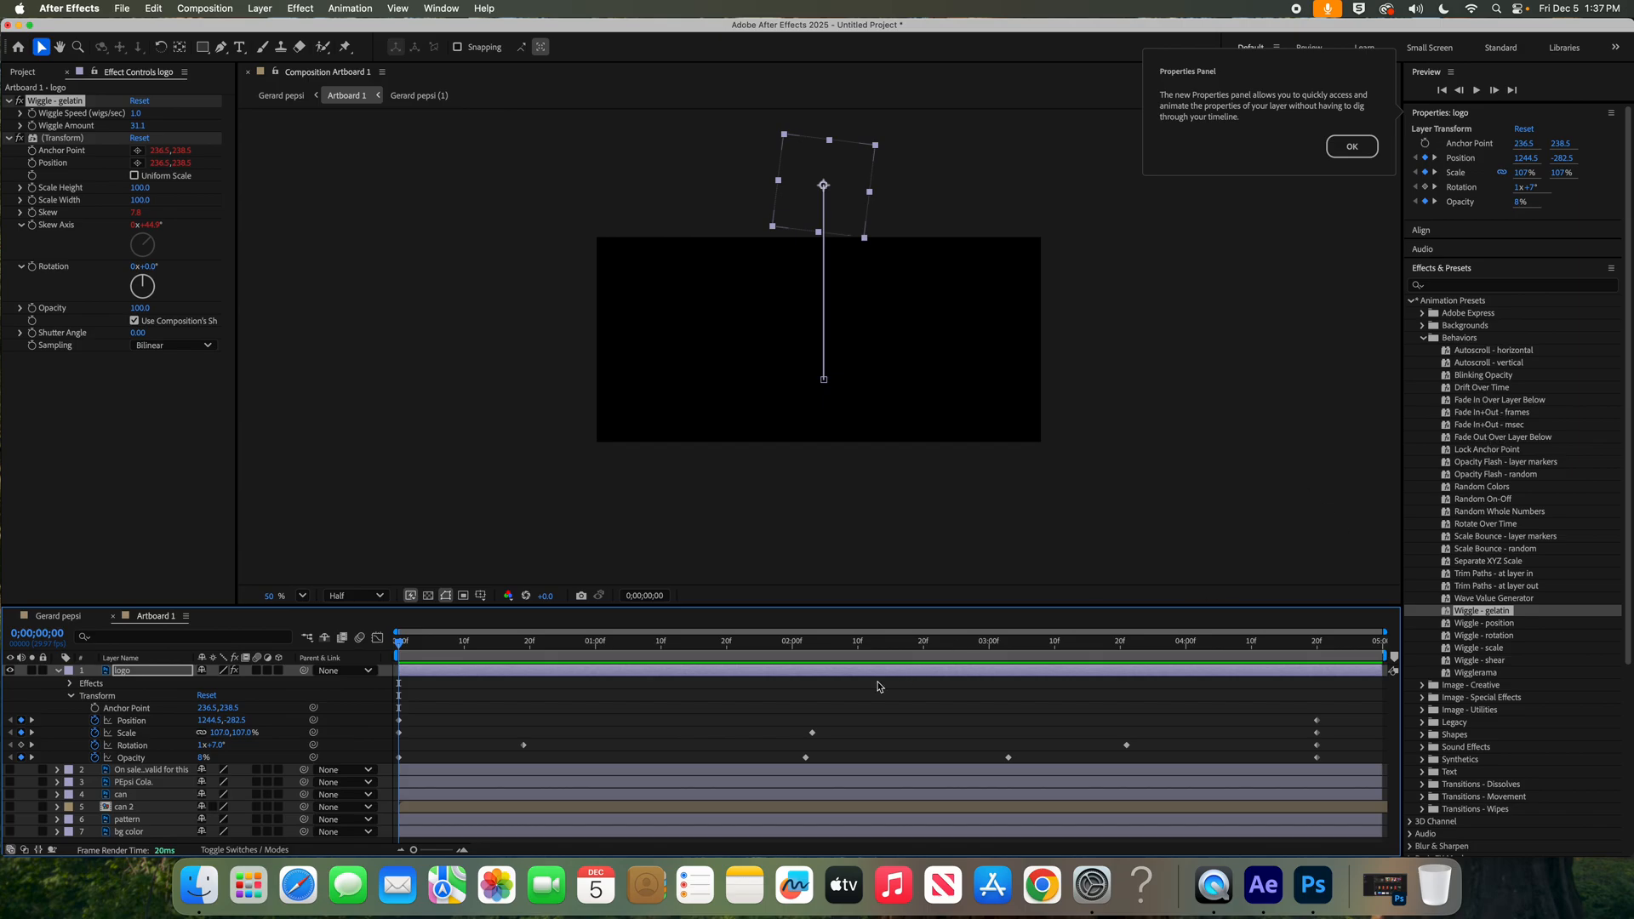
Collapse the logo layer, show all six other layers again and select the On sale text layer.
left_click(58, 671)
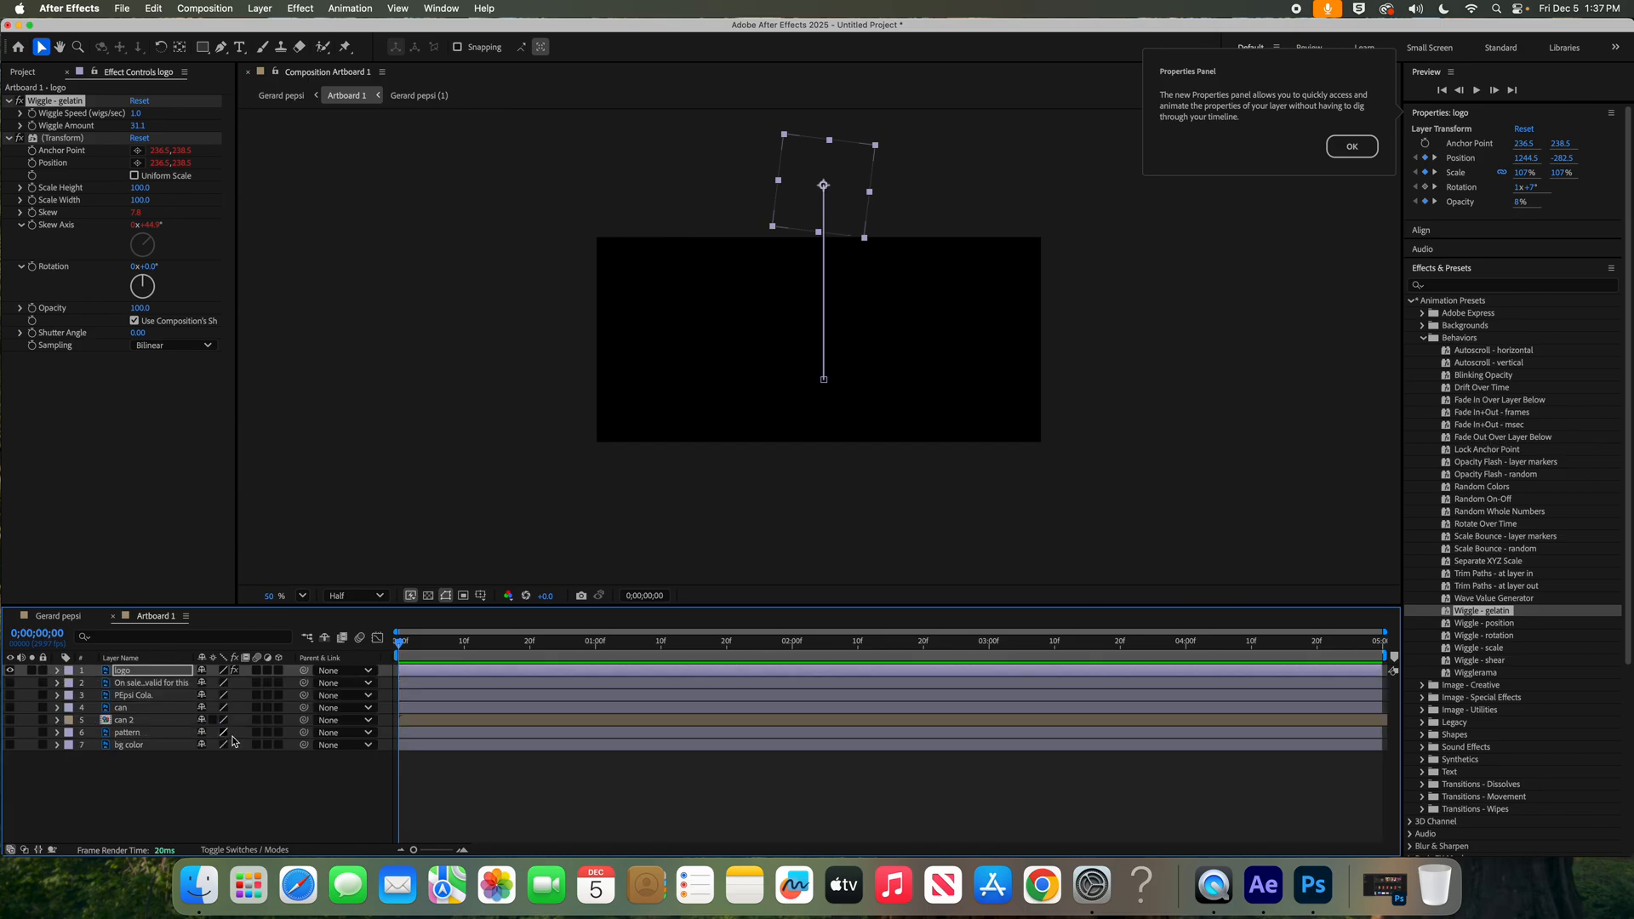
left_click_drag(11, 697, 10, 683)
left_click(10, 745)
key("space")
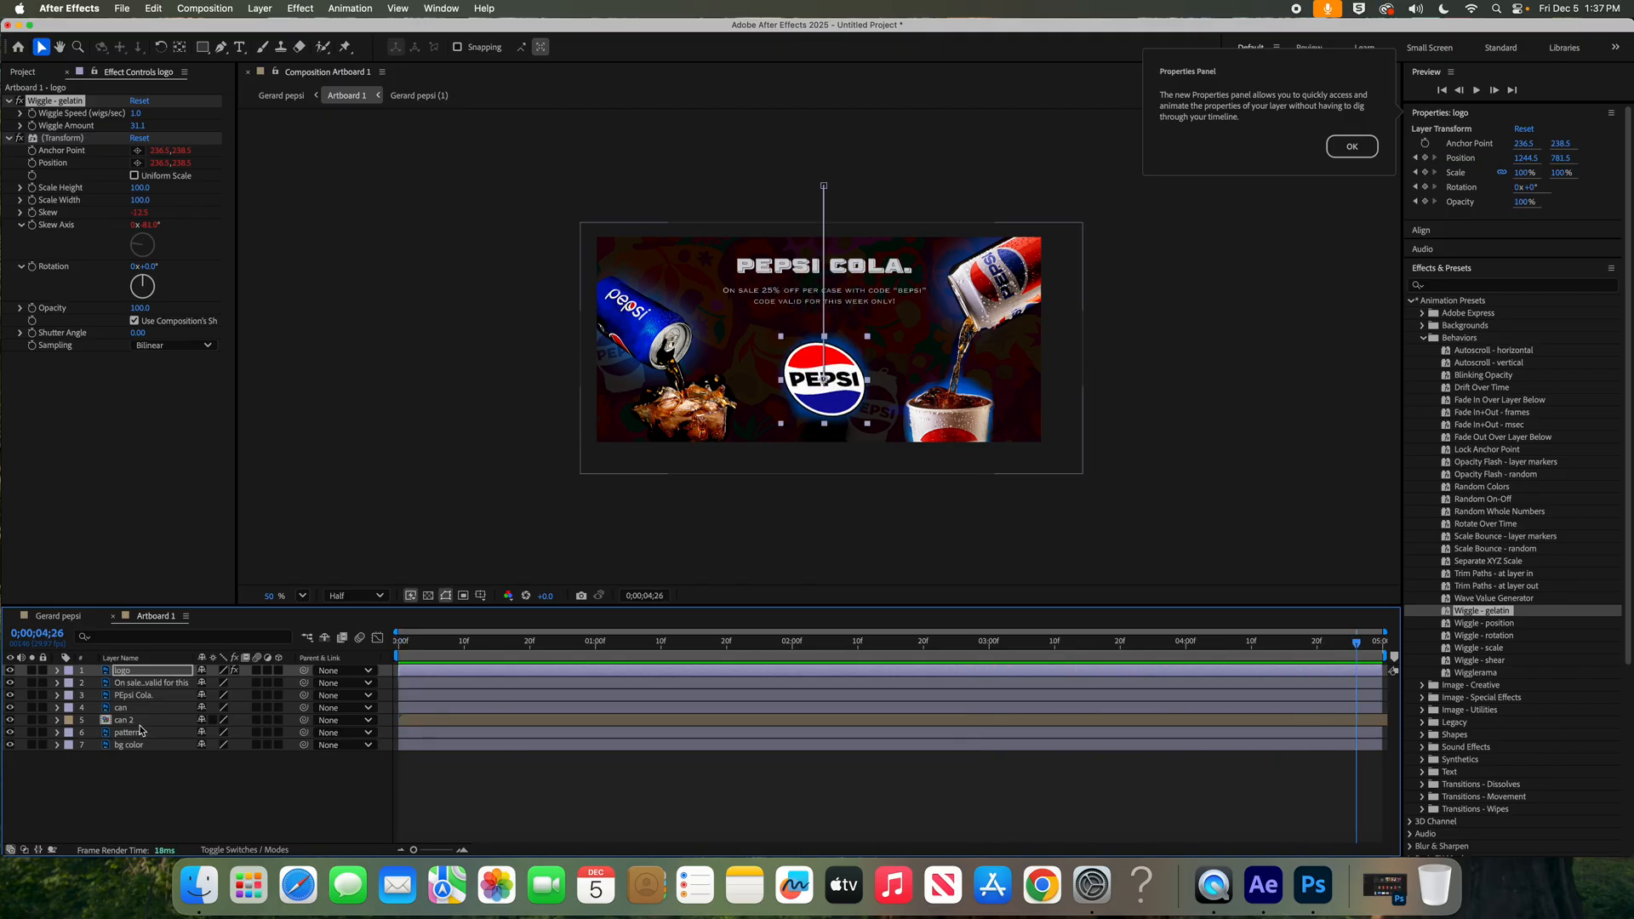
left_click(93, 687)
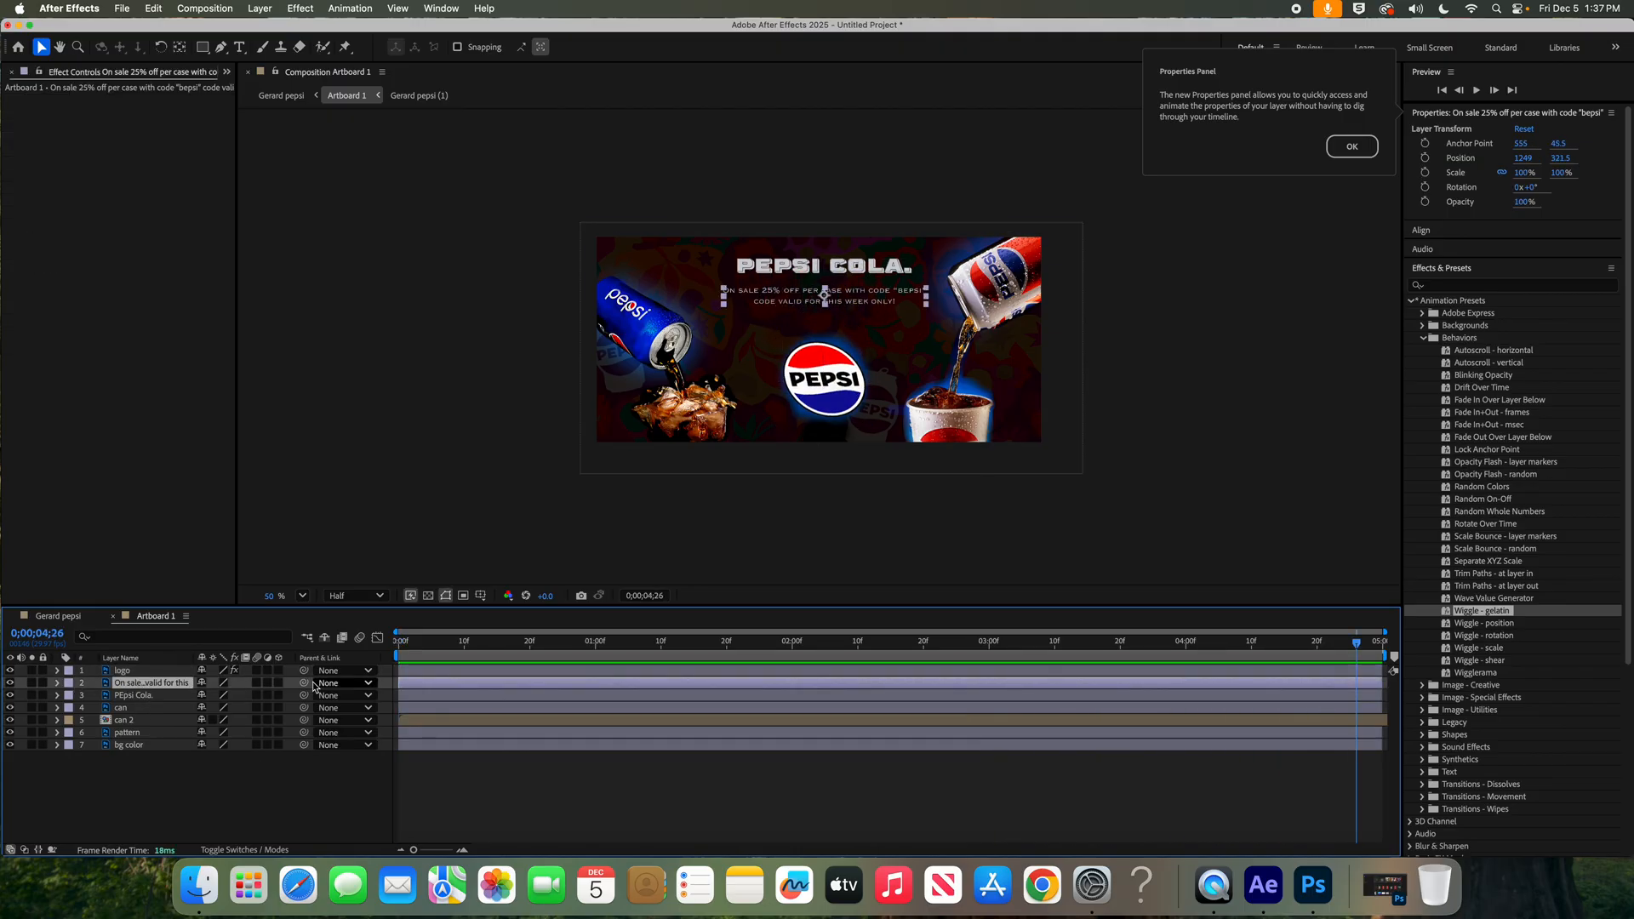
Deselect the text layer, collapse the Behaviors presets and search the effects and presets for "bubbles".
left_click(239, 770)
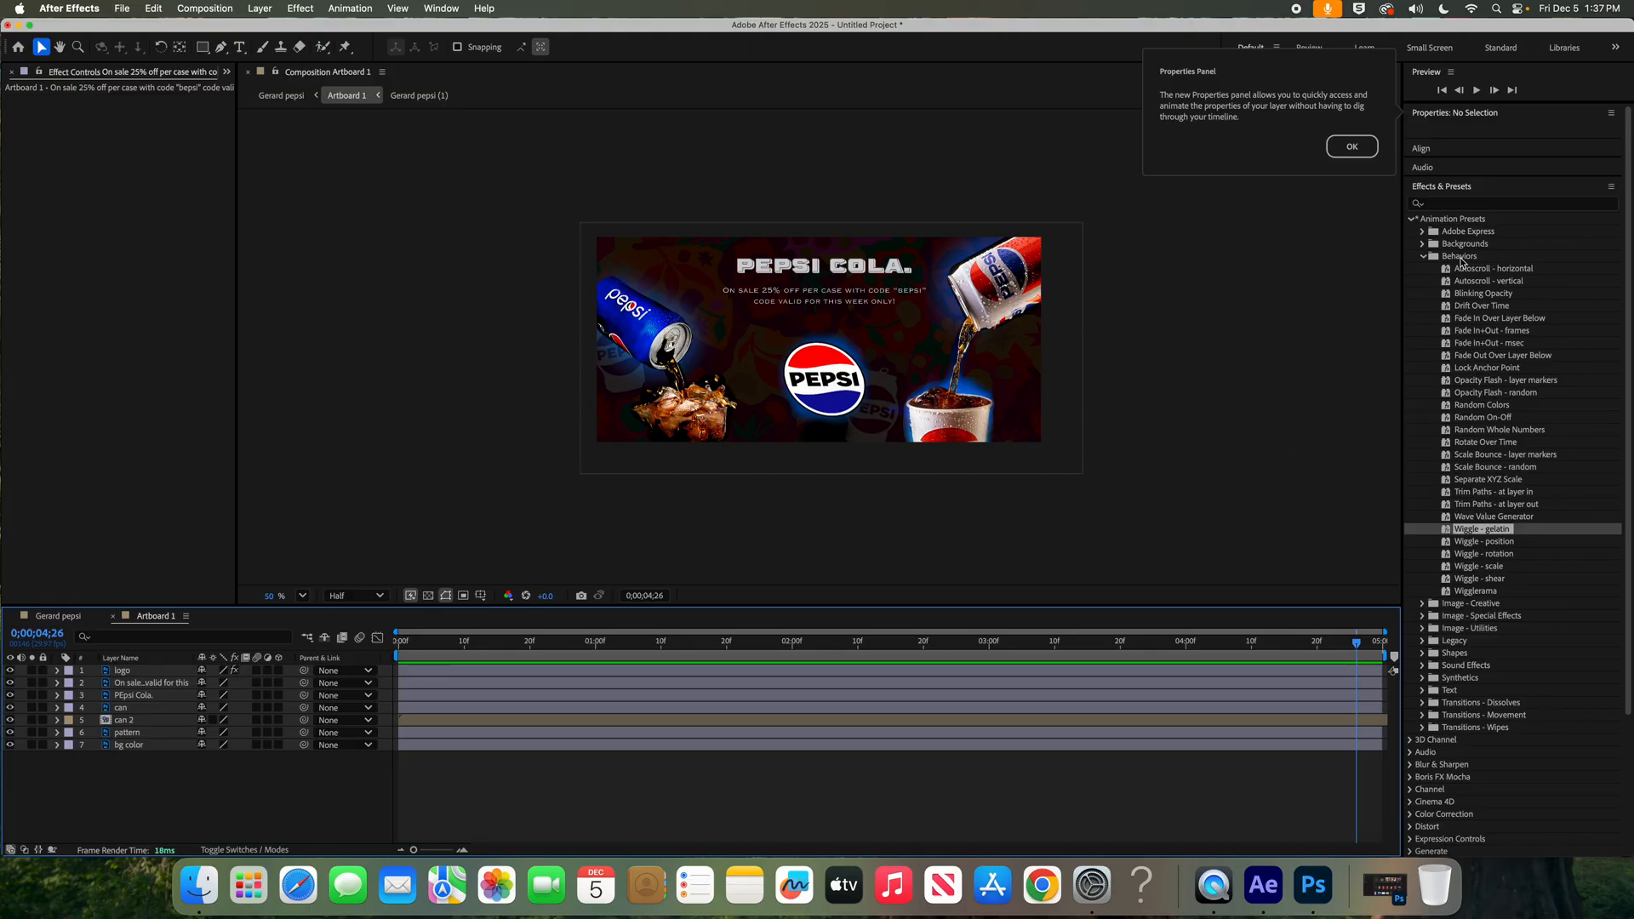
left_click(1425, 258)
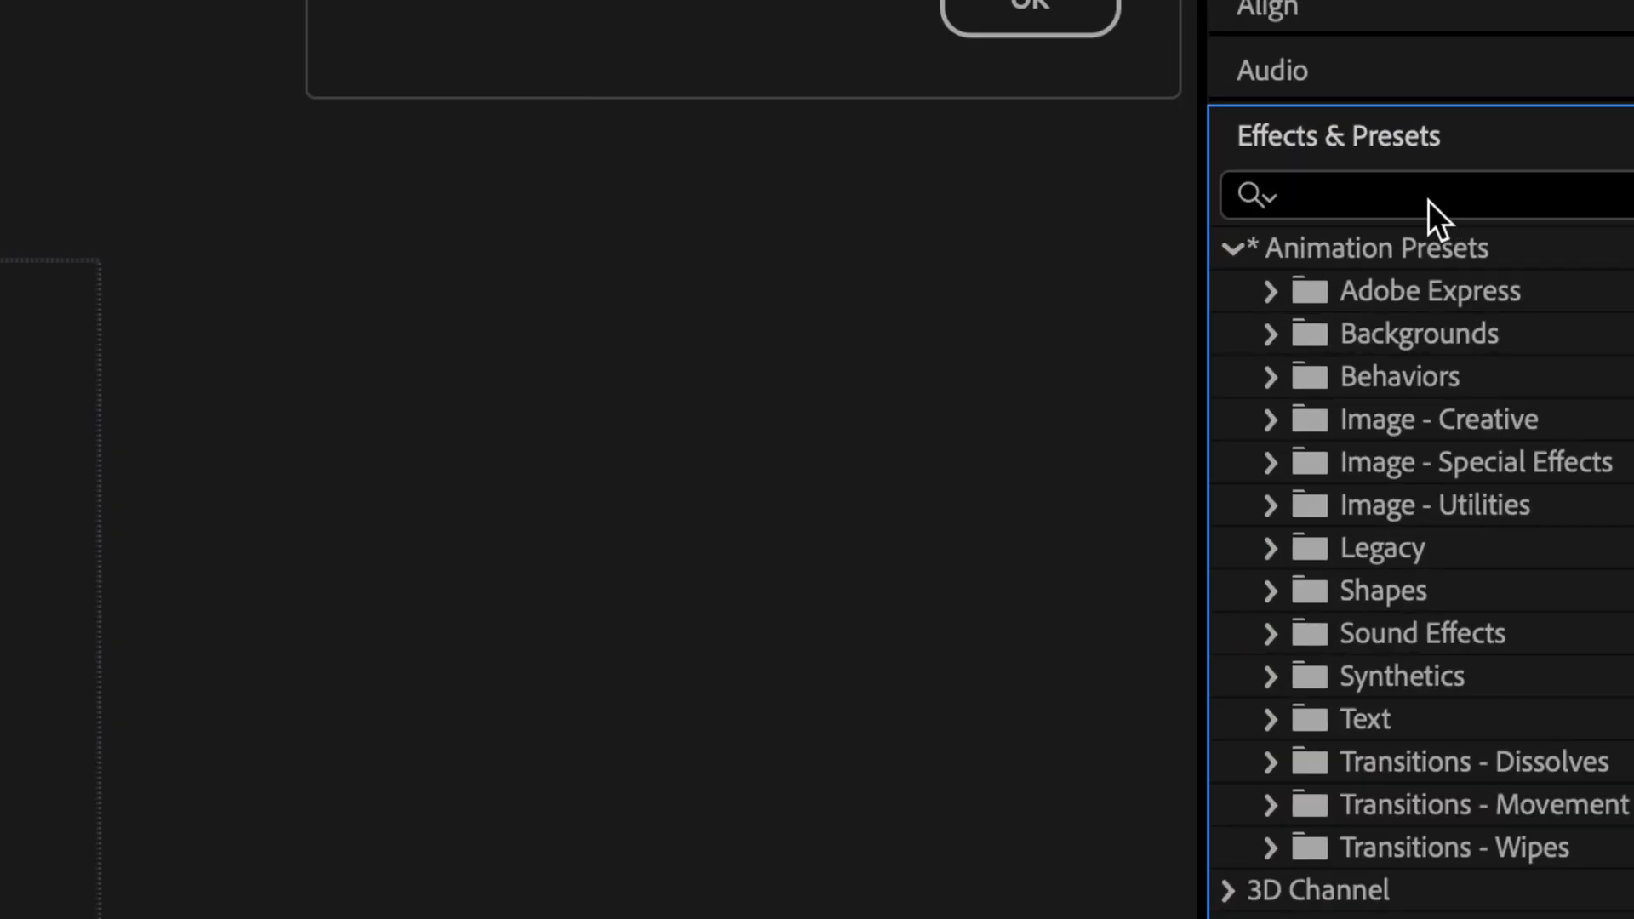
left_click(1396, 196)
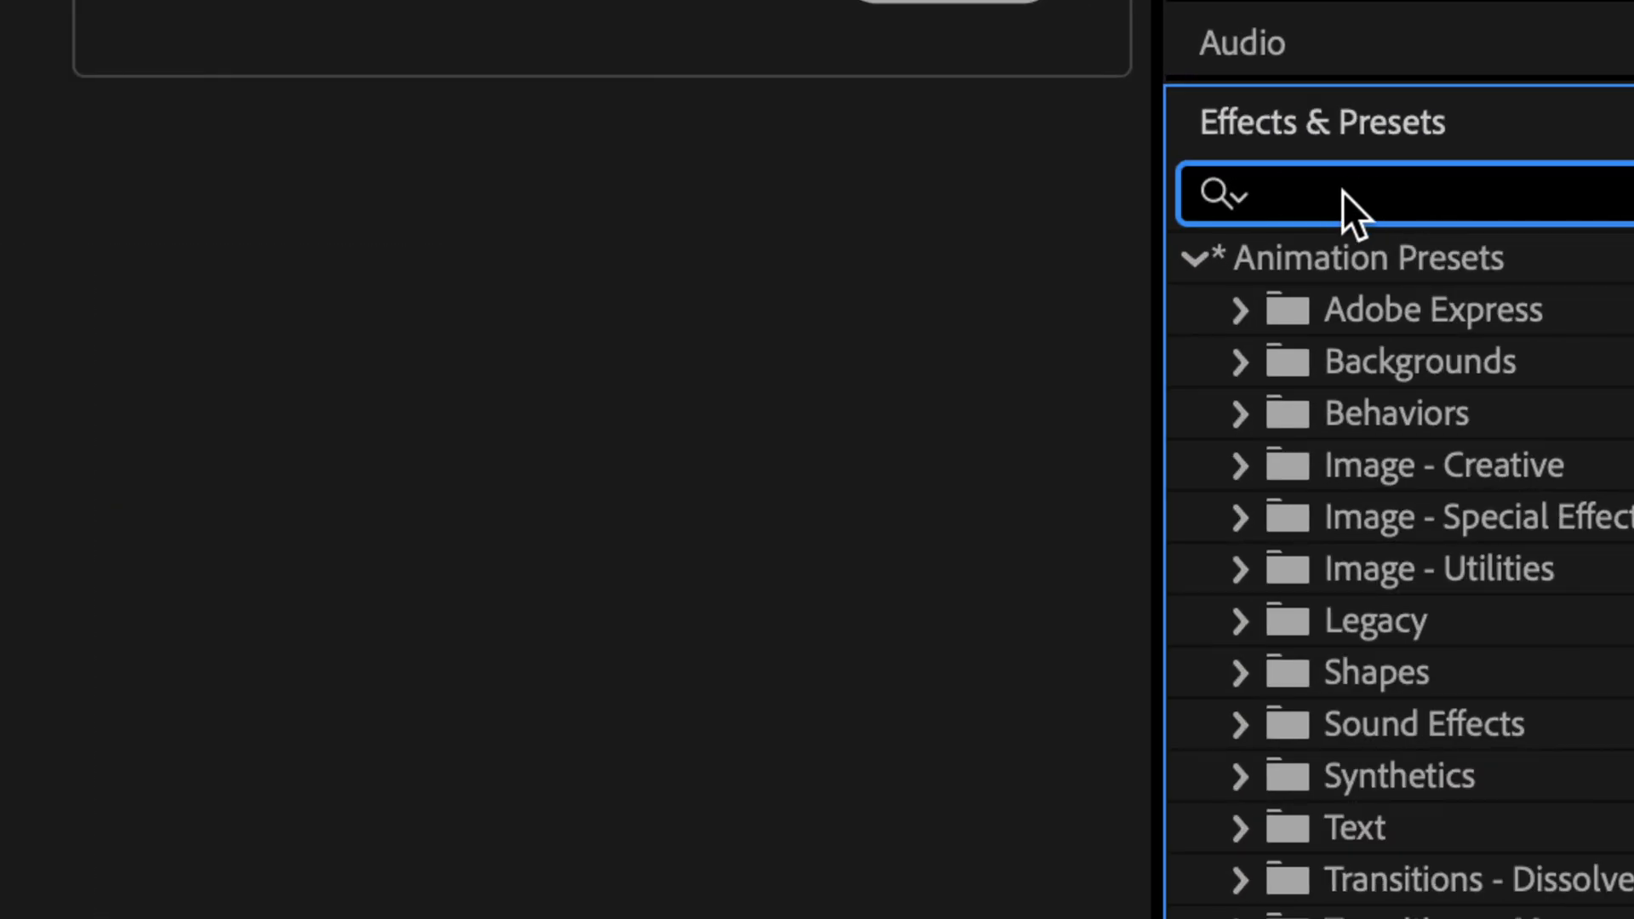
type("bubbles")
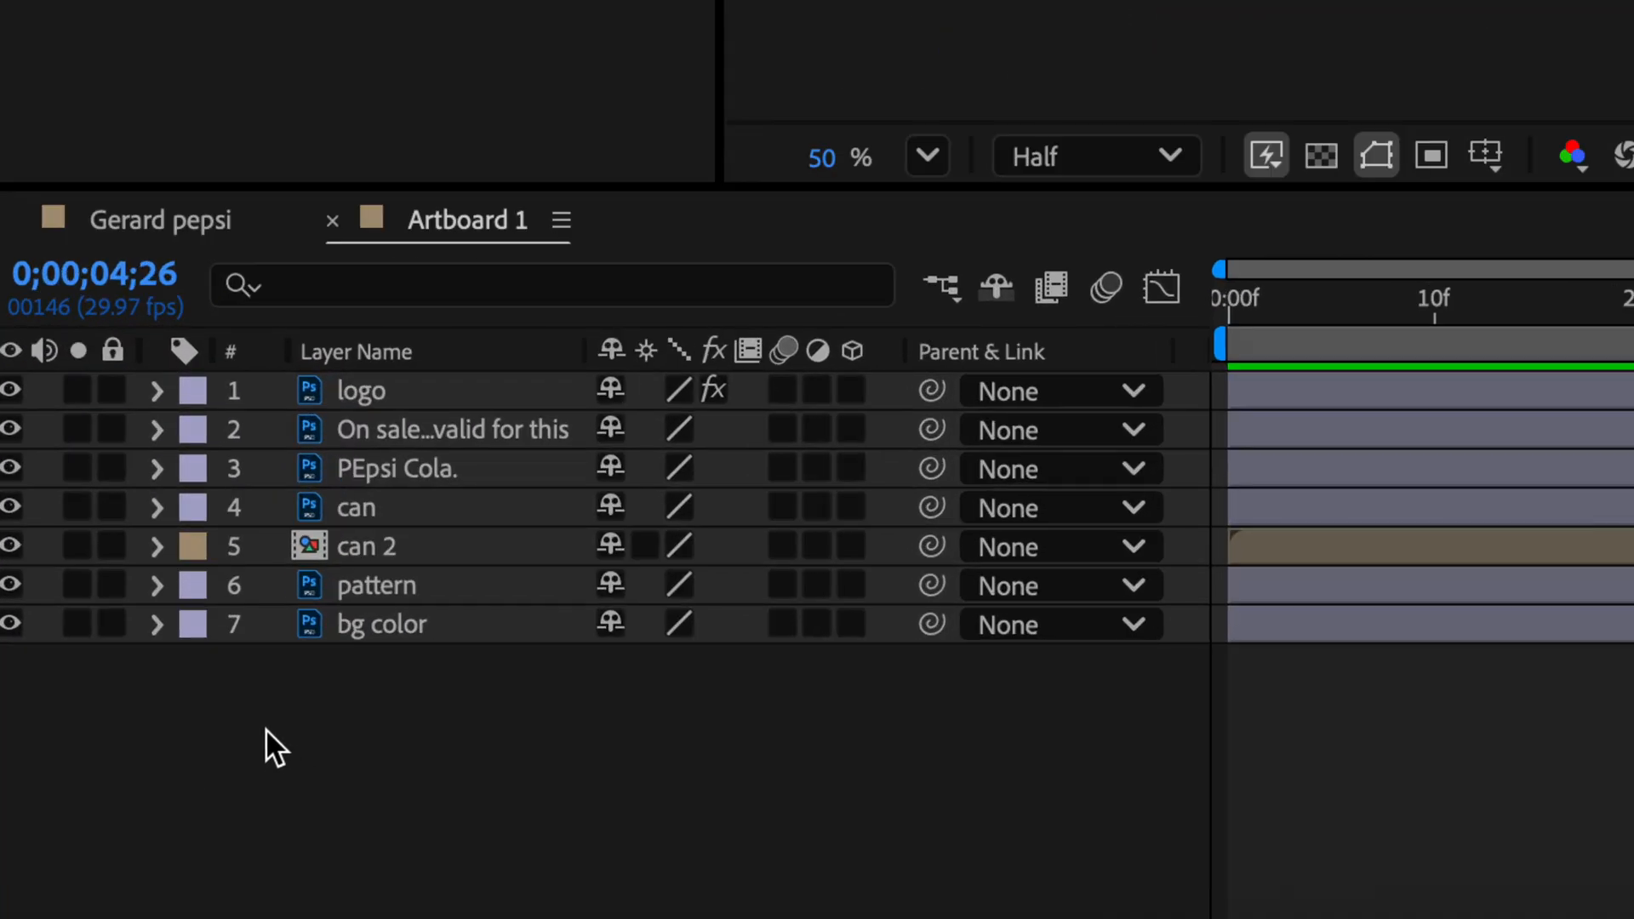
Create an adjustment layer in Artboard 1 and apply the CC Bubbles effect to it.
right_click(266, 722)
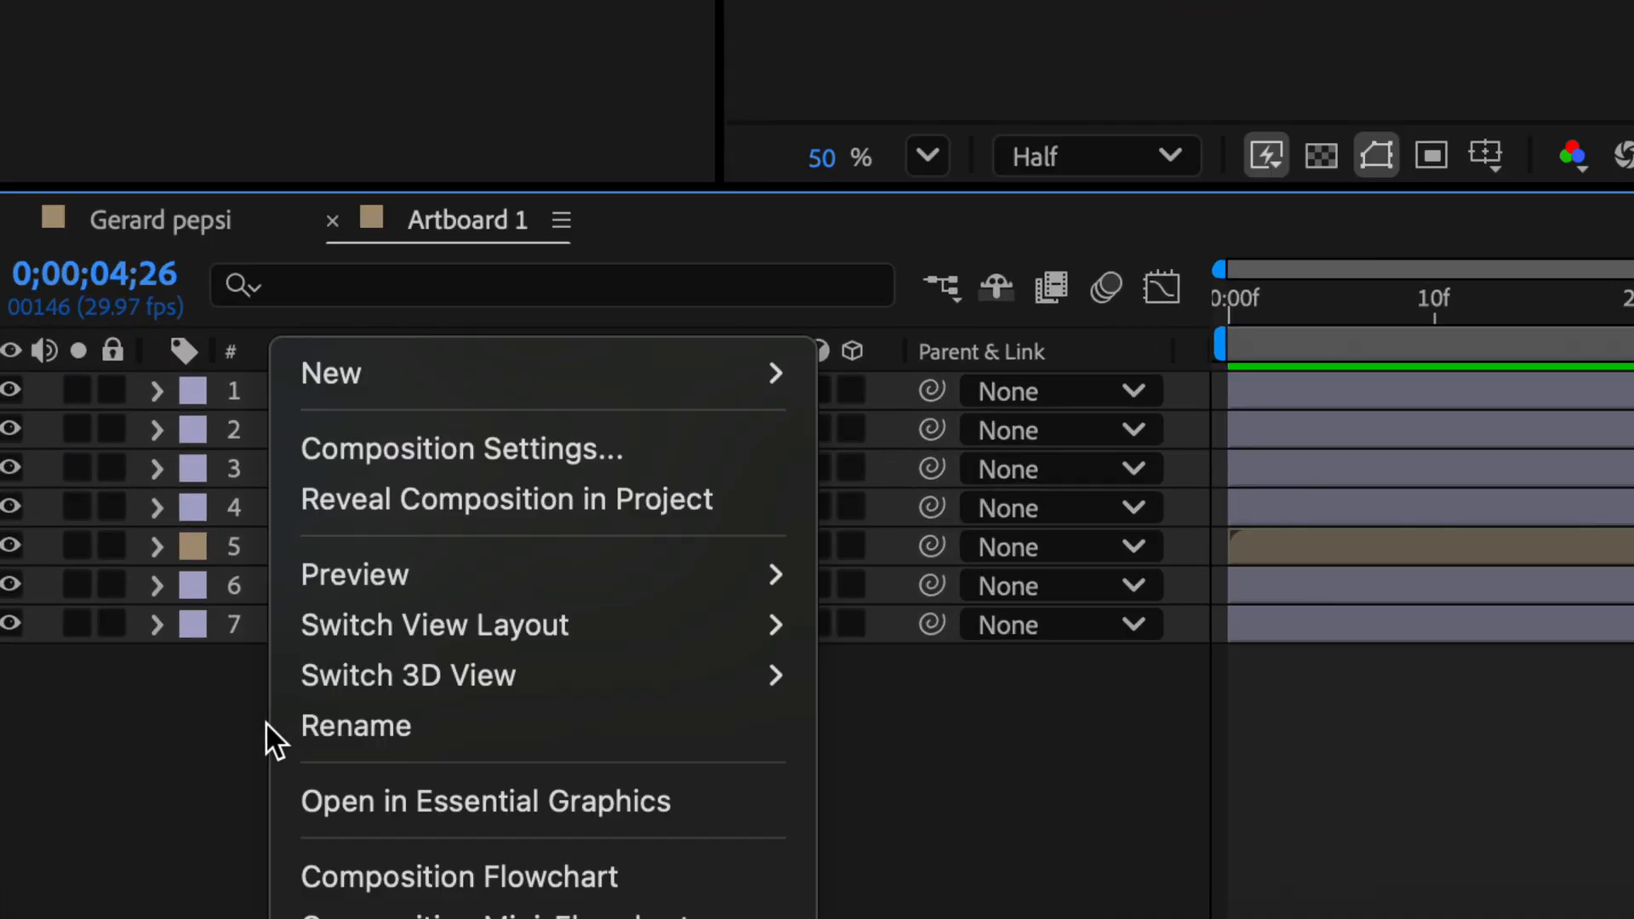
mouse_move(508, 380)
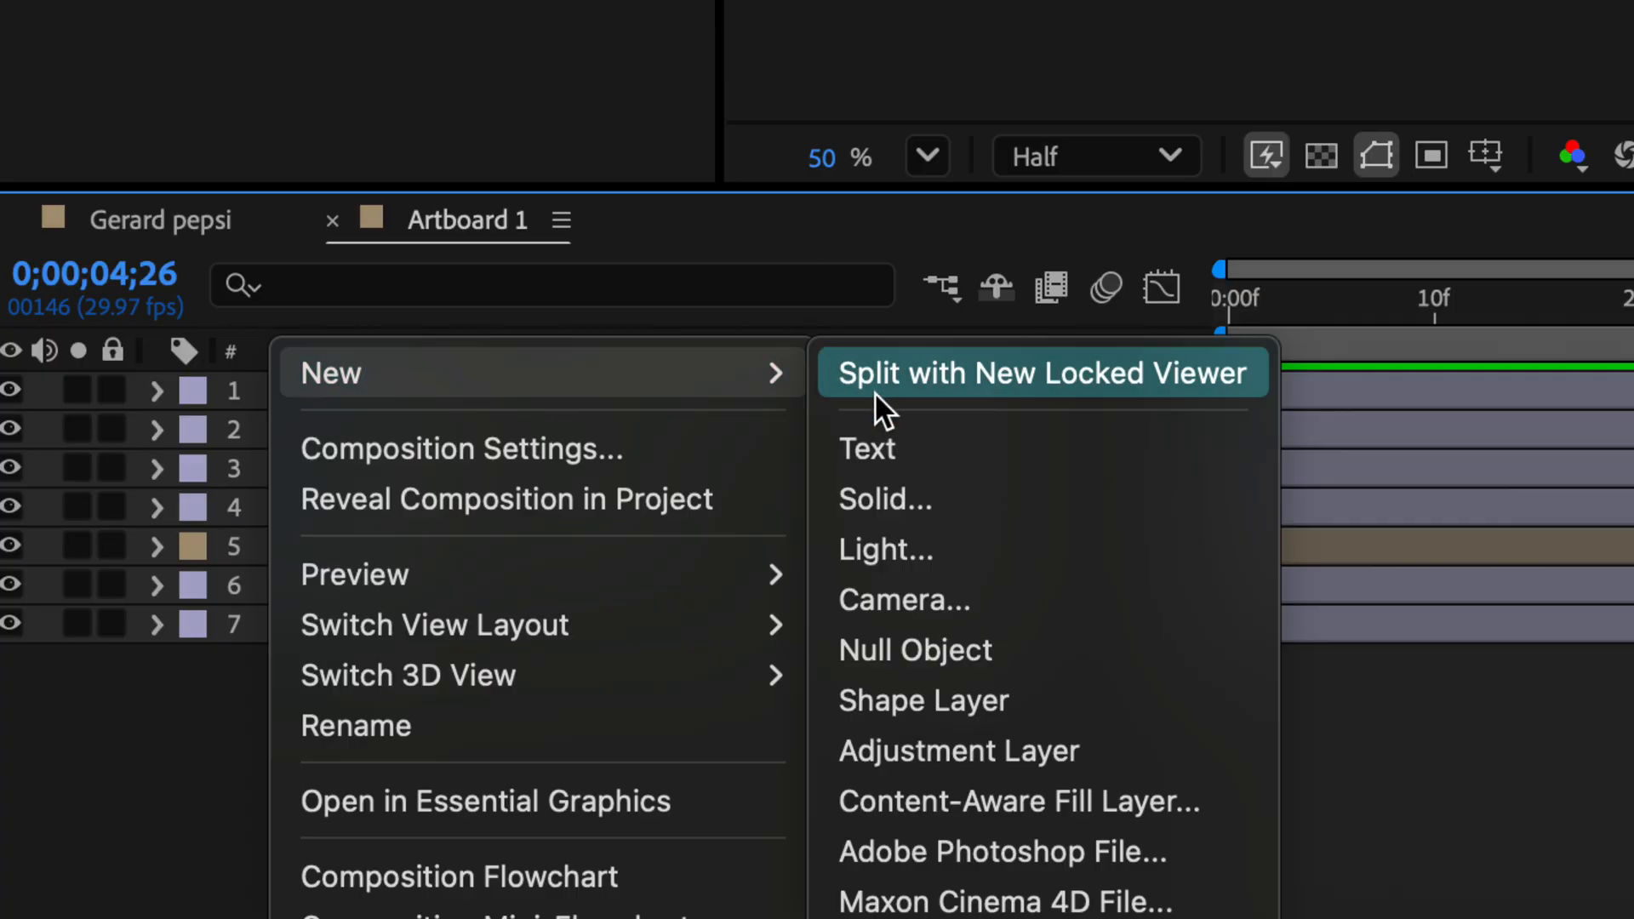
left_click(991, 734)
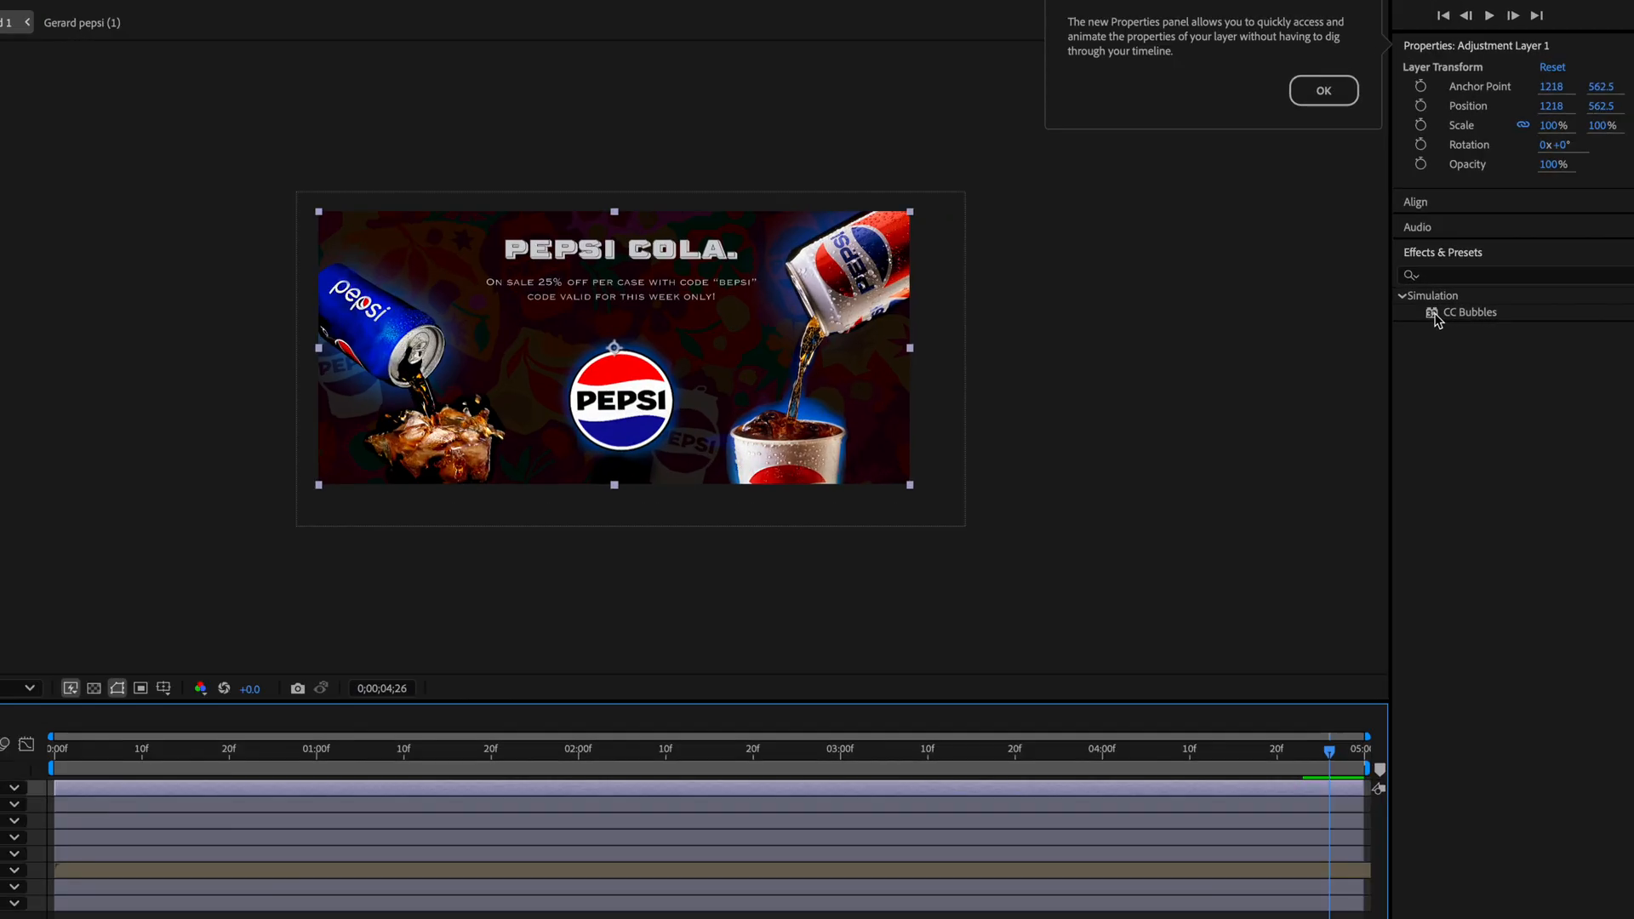
left_click_drag(1450, 313, 1202, 838)
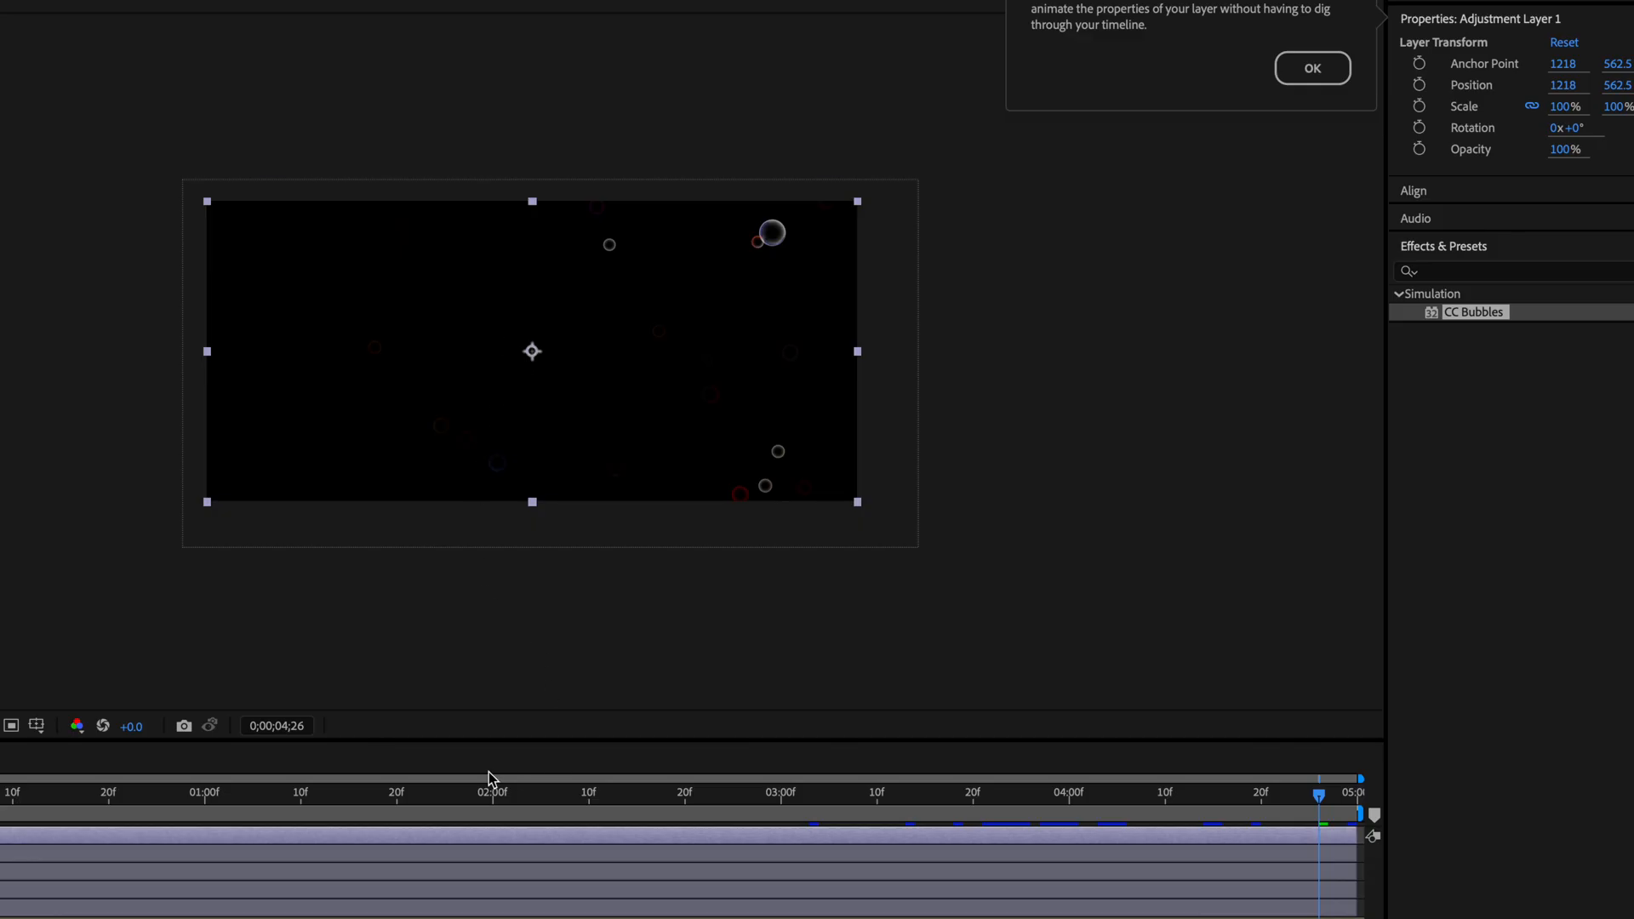
Move the playhead to about 0;00;01;11 and preview the bubbles animation.
left_click(312, 793)
key("space")
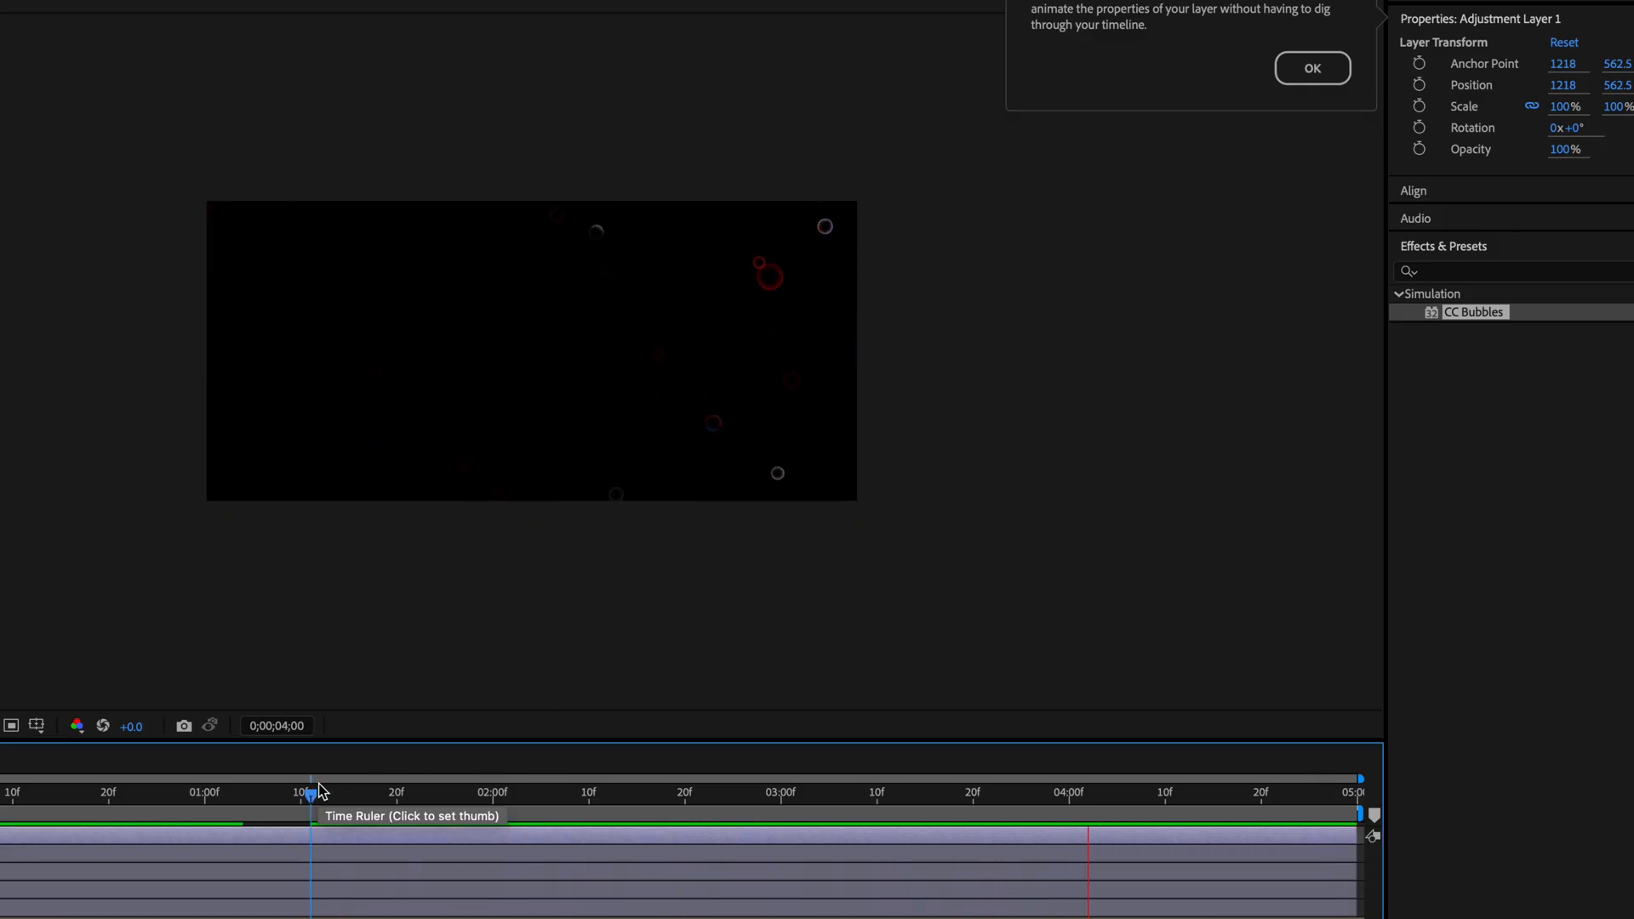
key("space")
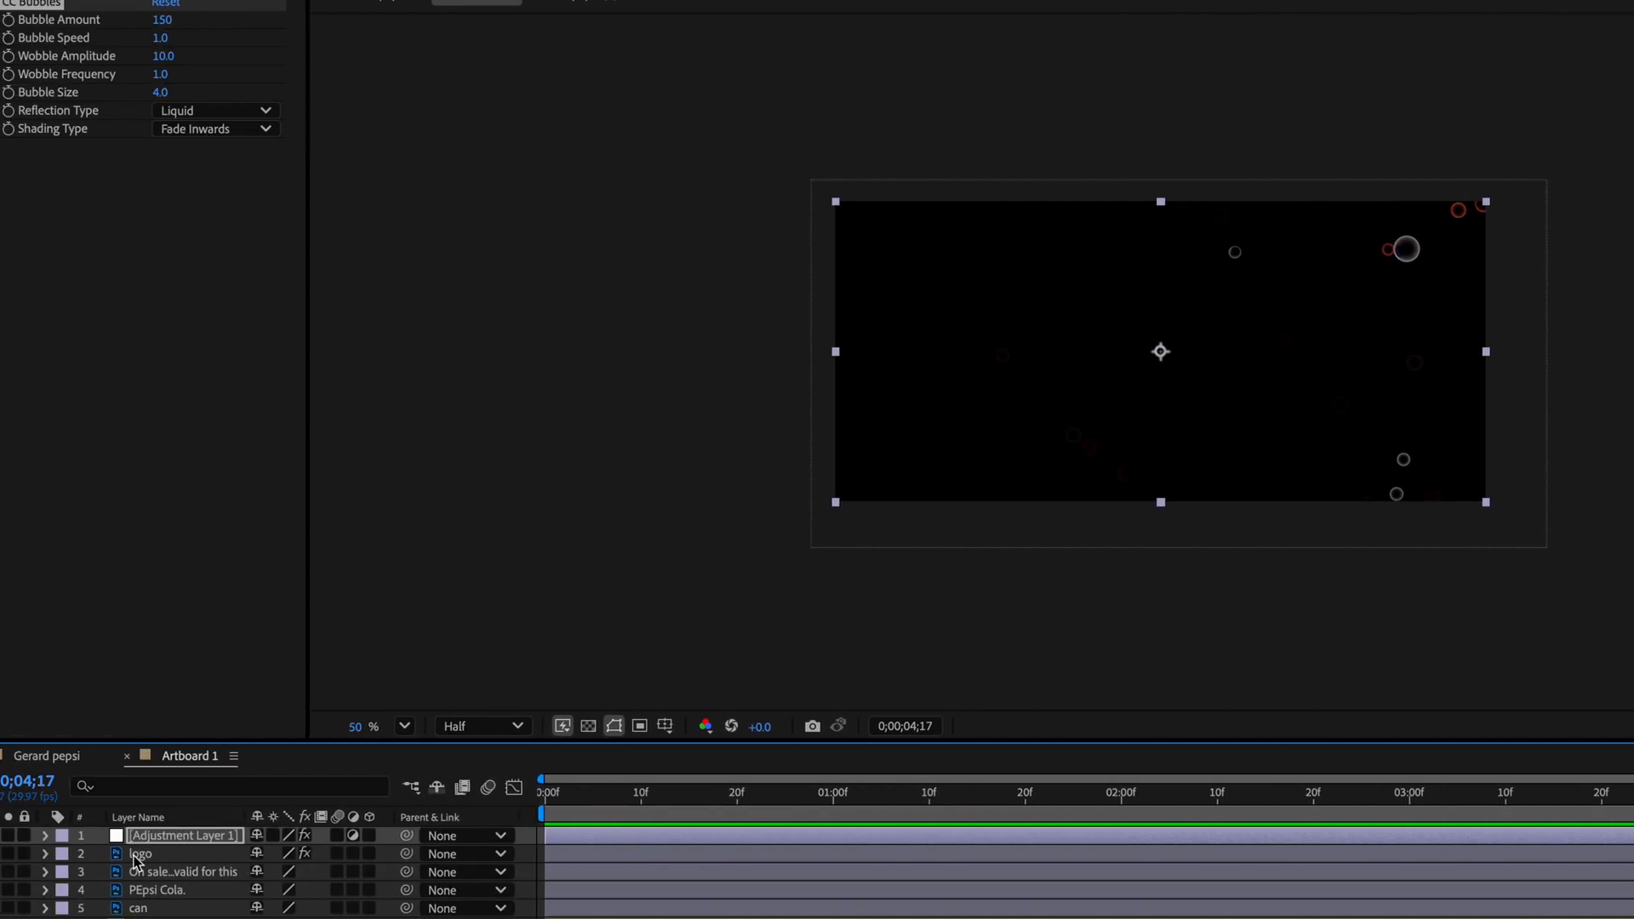
Set CC Bubbles to Bubble Amount 211, Bubble Speed 1.3, Wobble Amplitude 12.3, Wobble Frequency 1.5 and Bubble Size 7.0, and preview the animation.
left_click(44, 836)
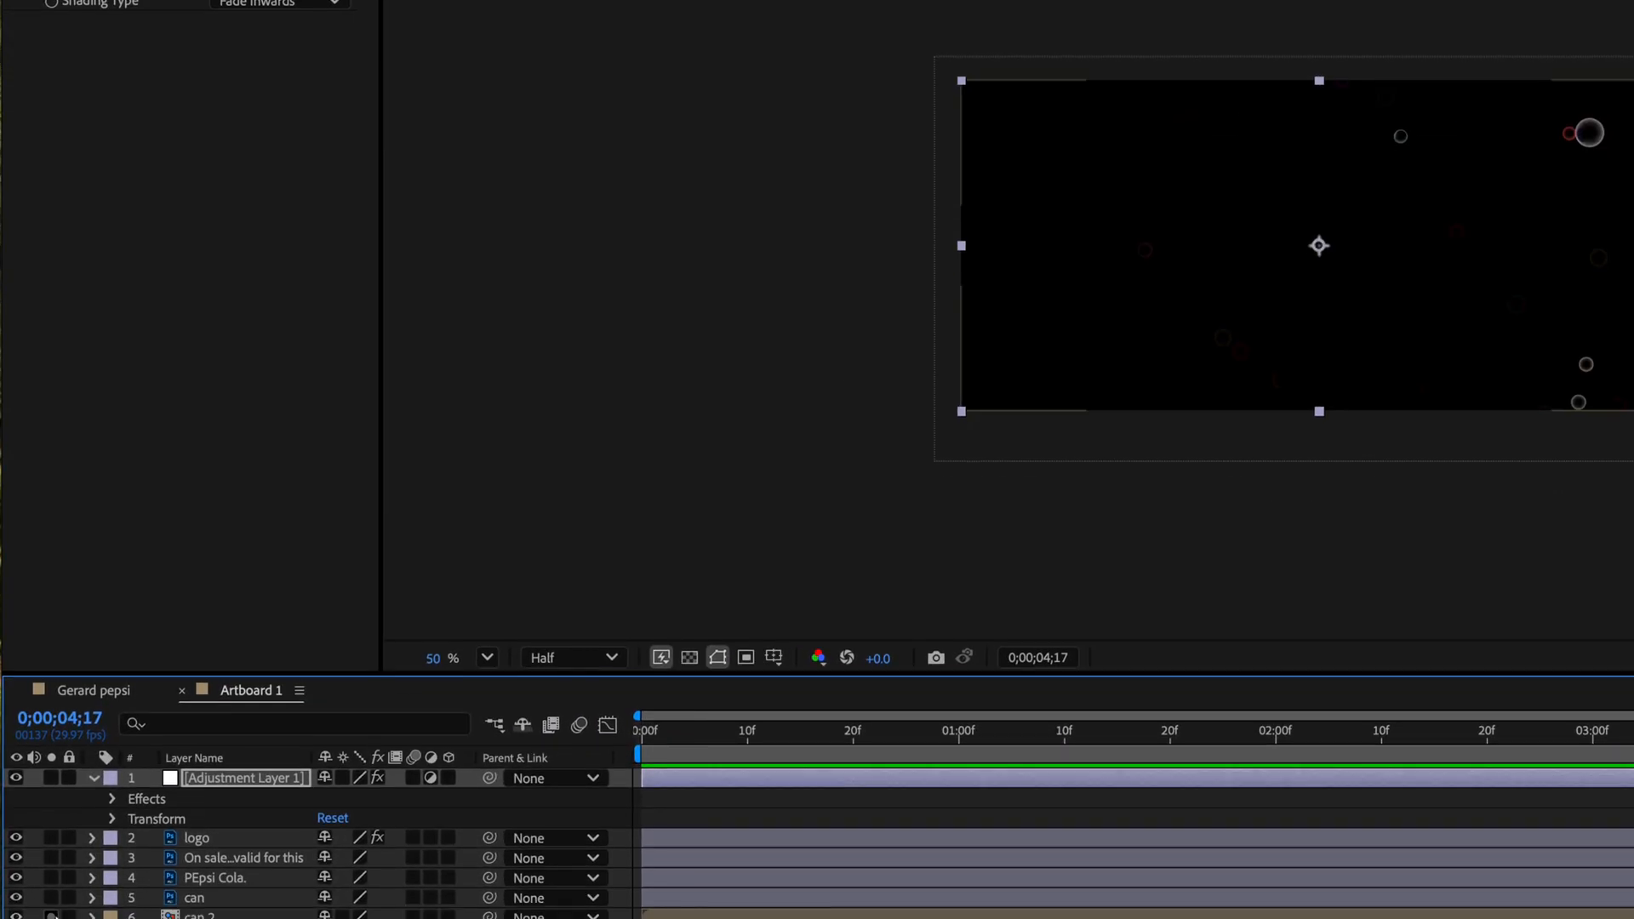
left_click(111, 799)
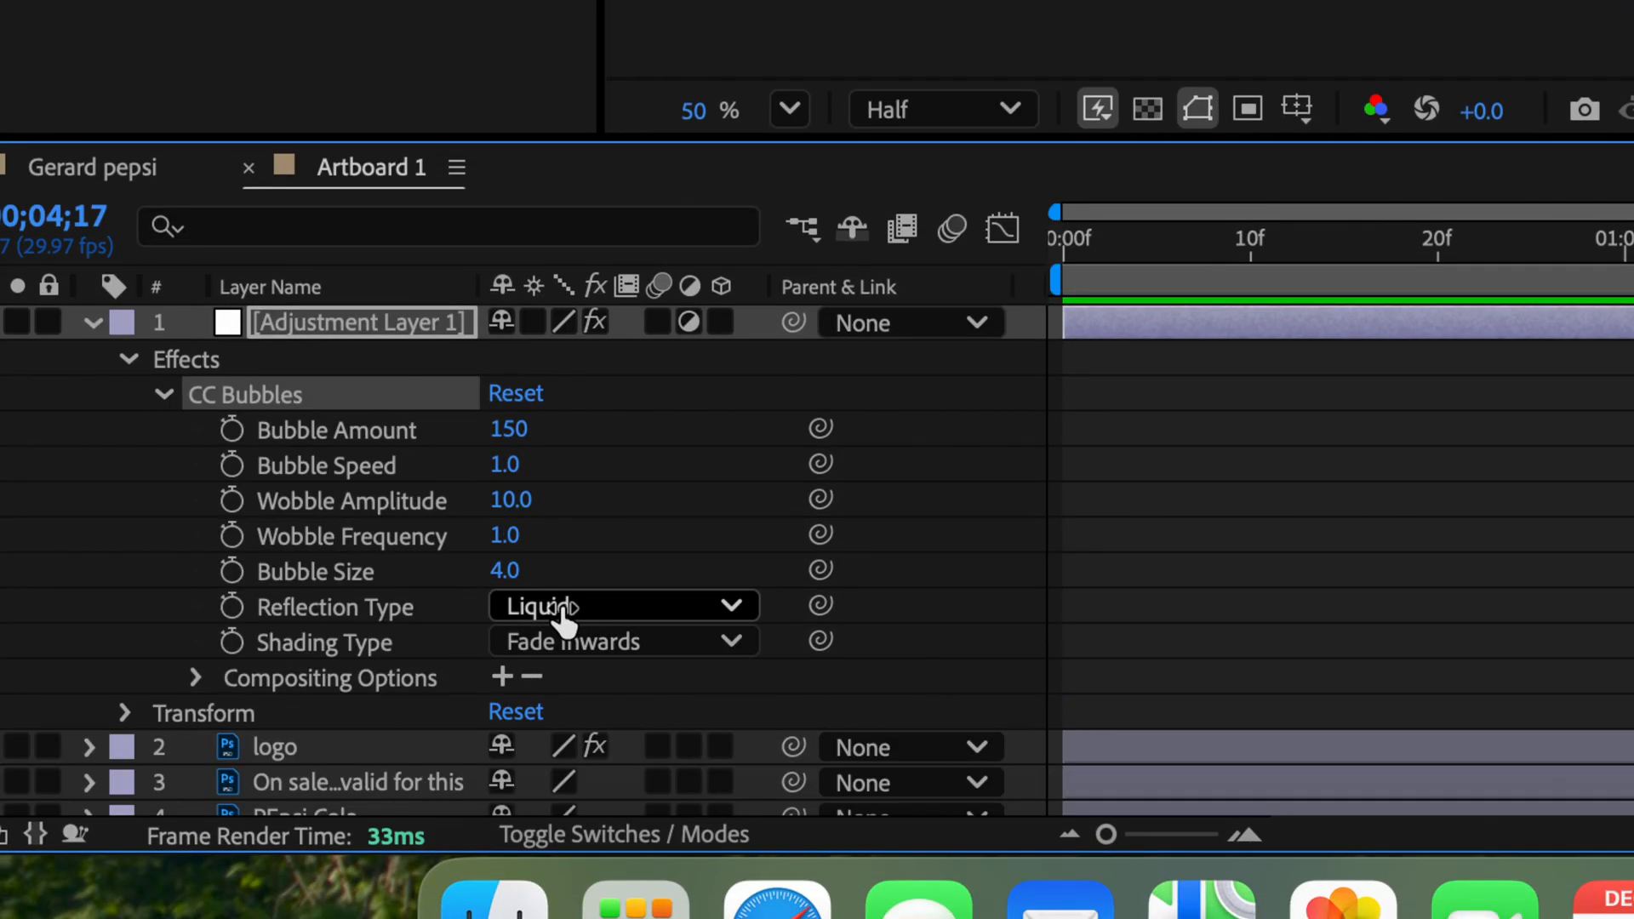
left_click(195, 677)
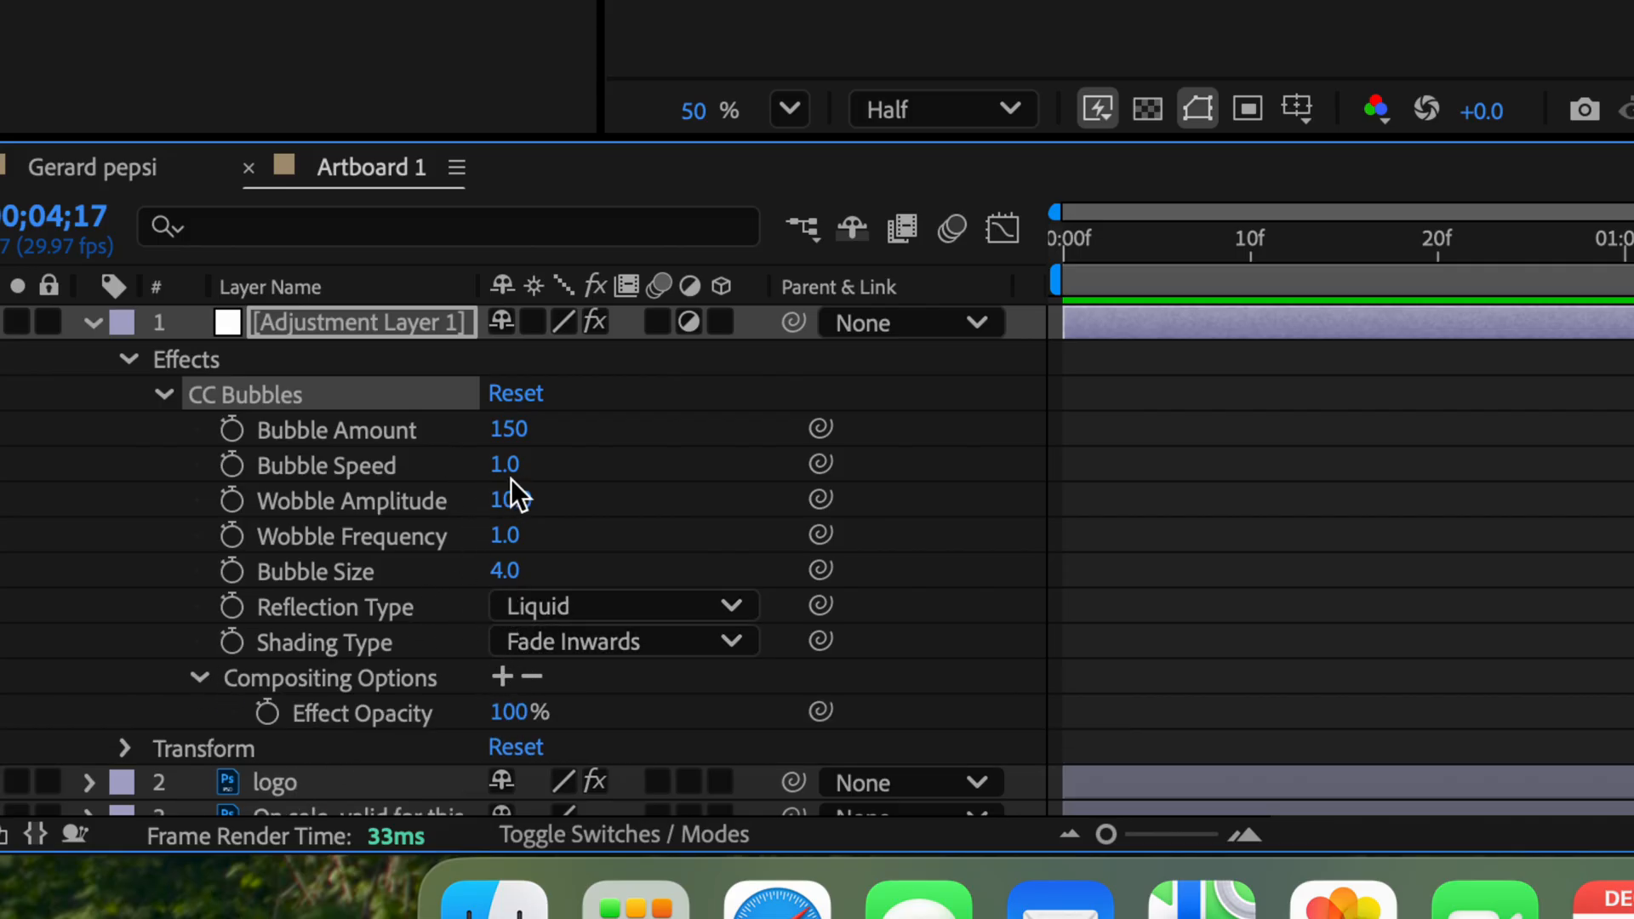
left_click_drag(503, 464, 596, 533)
left_click_drag(514, 428, 629, 426)
left_click_drag(505, 570, 536, 570)
left_click_drag(660, 560, 1142, 584)
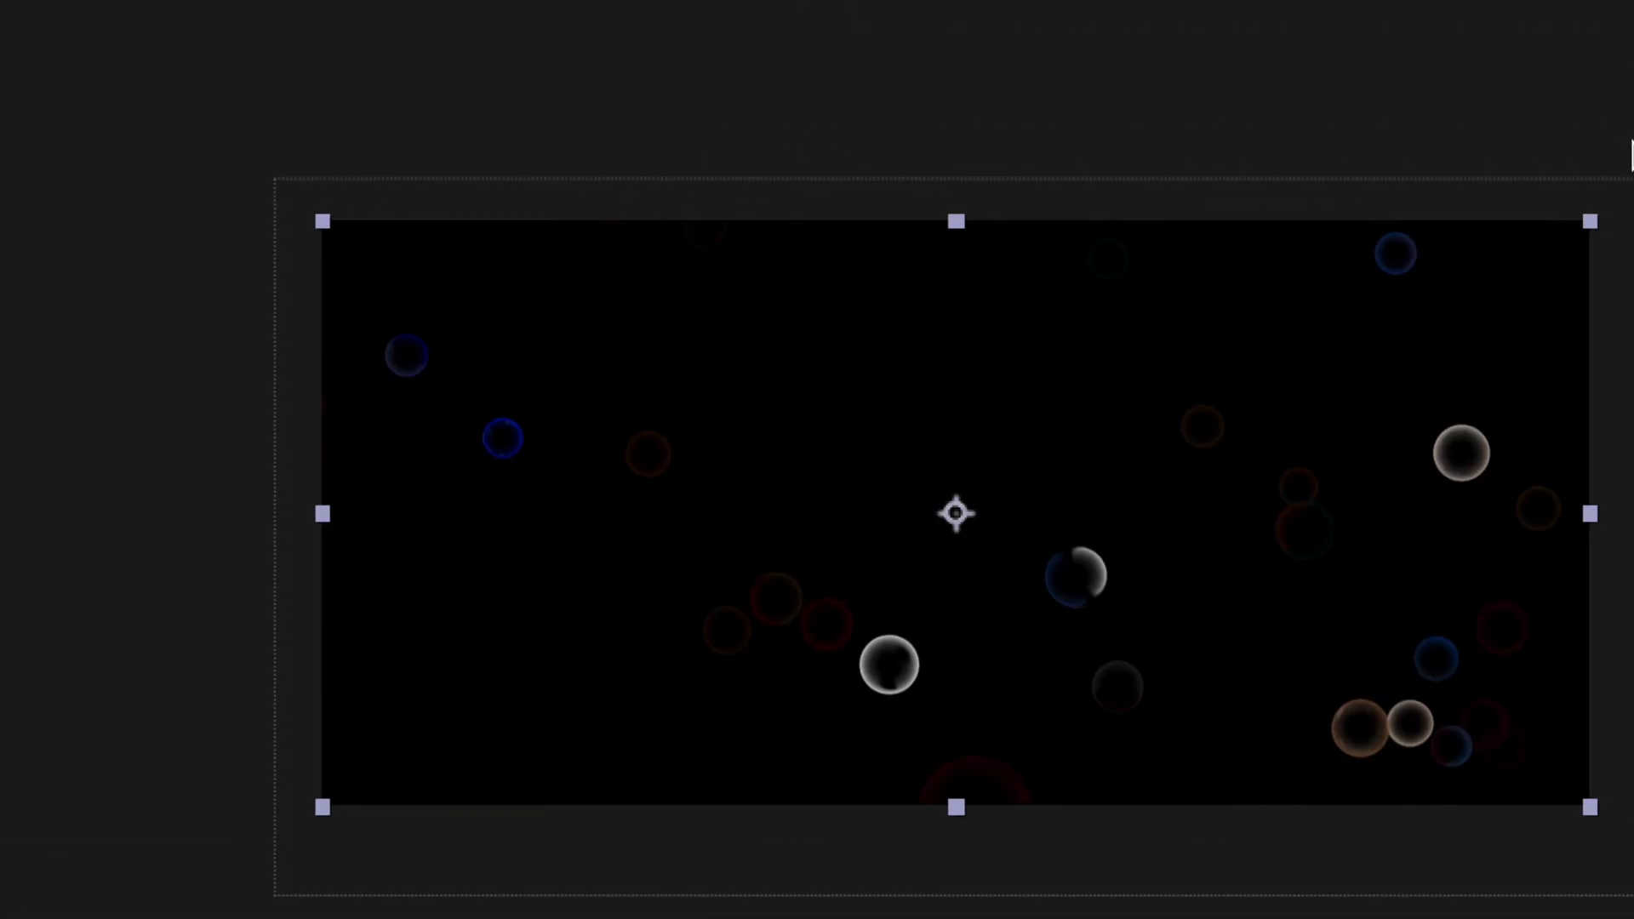
key("space")
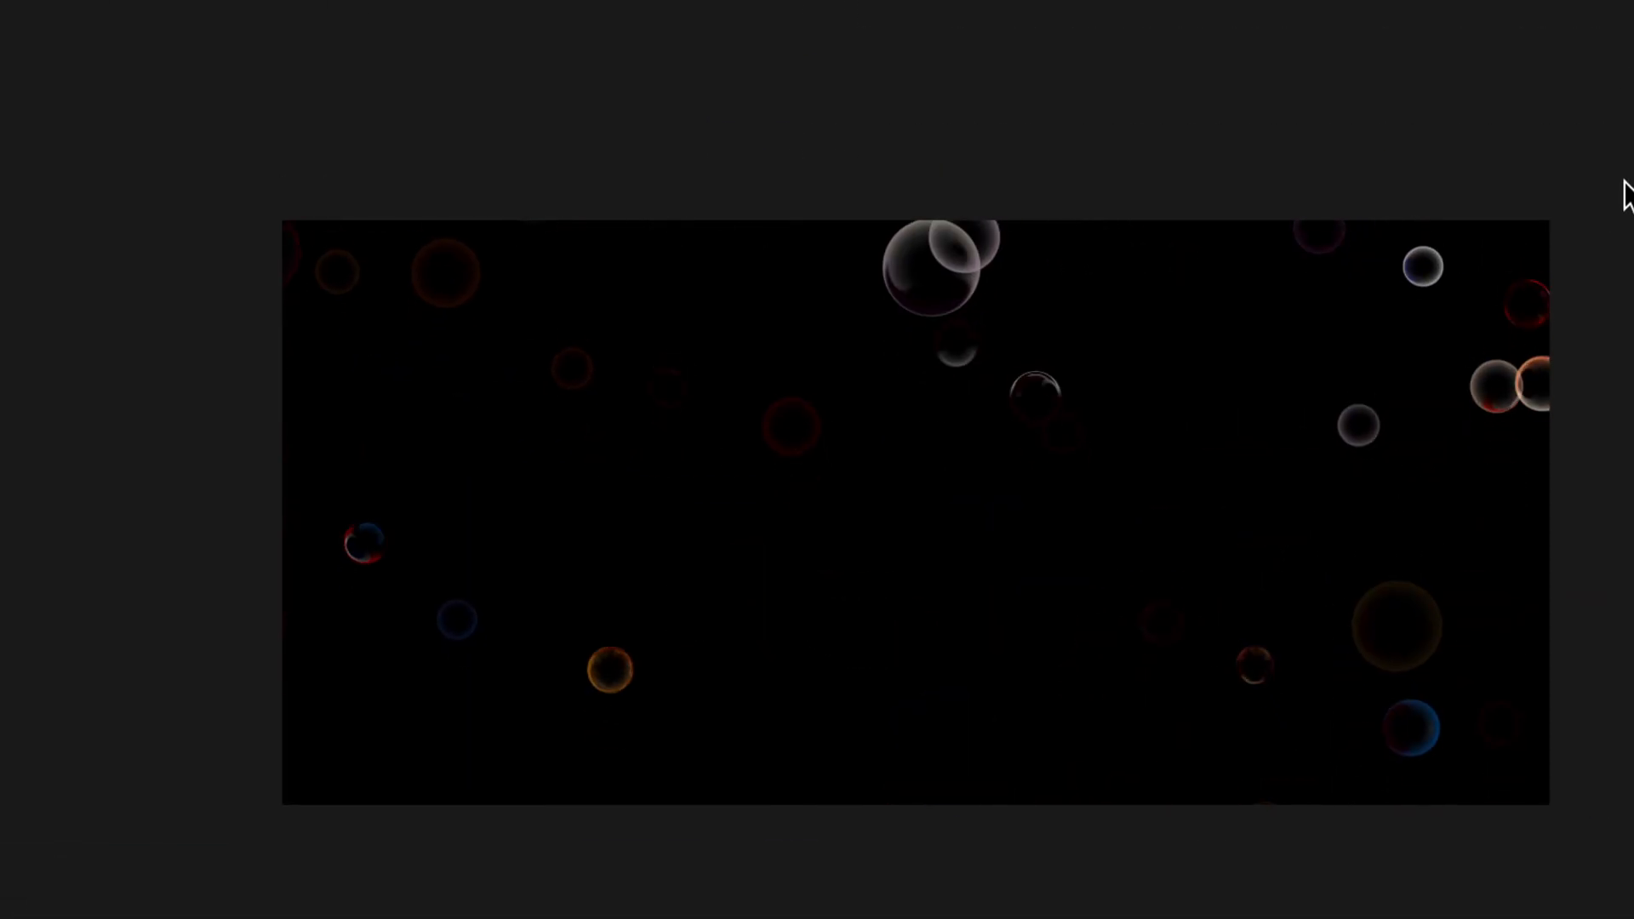
key("space")
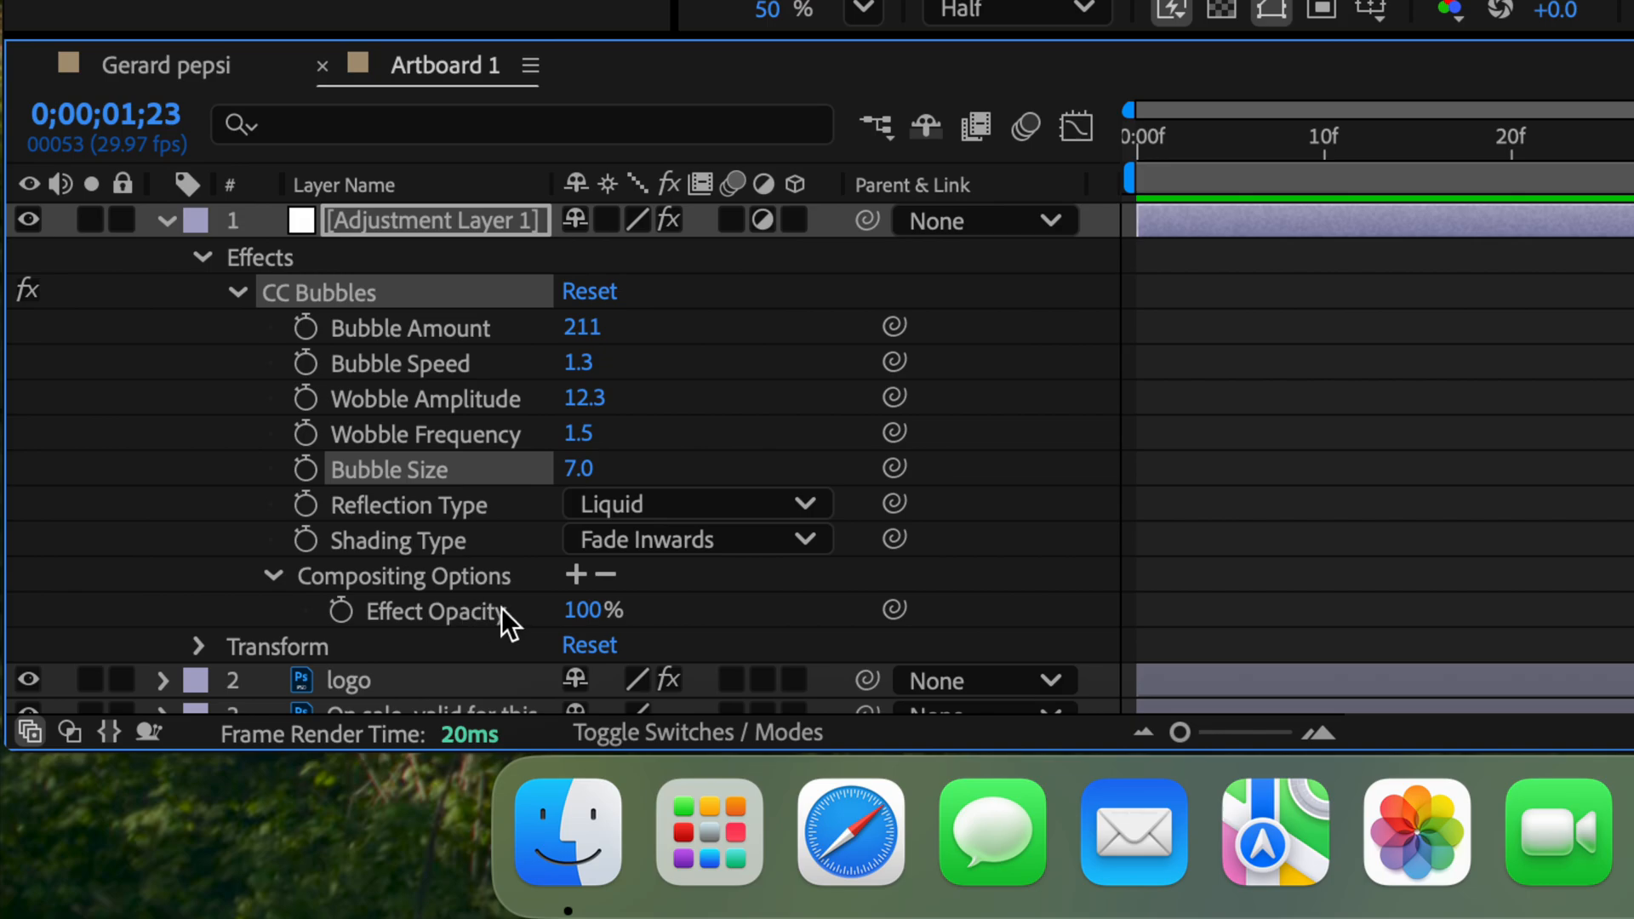
Lower the CC Bubbles Effect Opacity to 54% and preview the bubbles over the banner.
left_click_drag(584, 611, 569, 611)
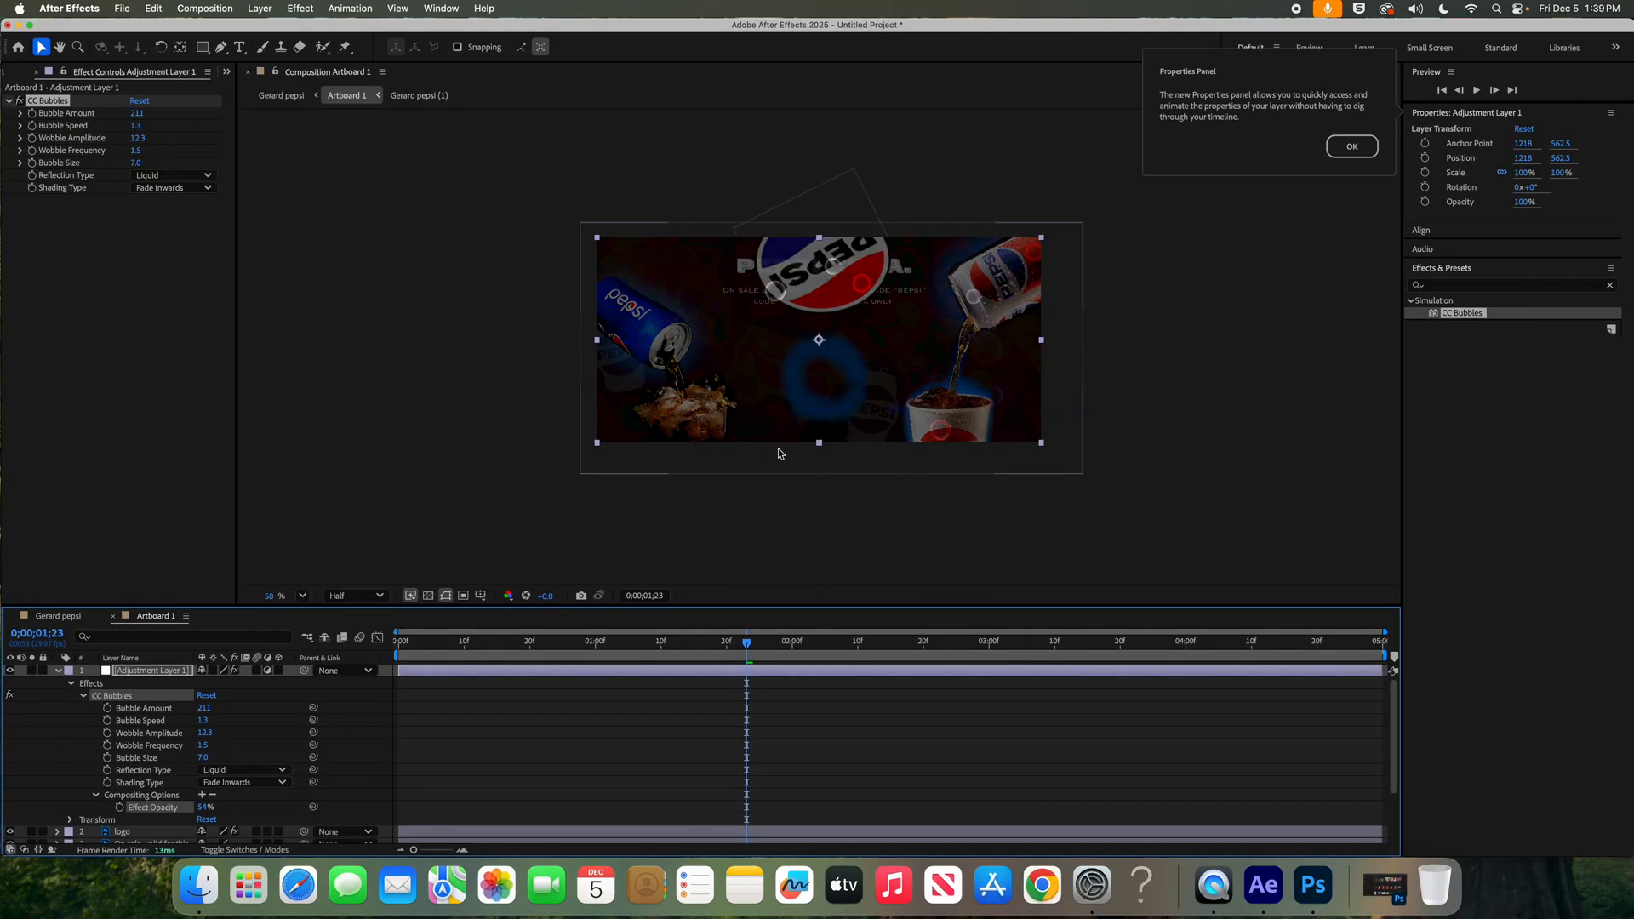
key("space")
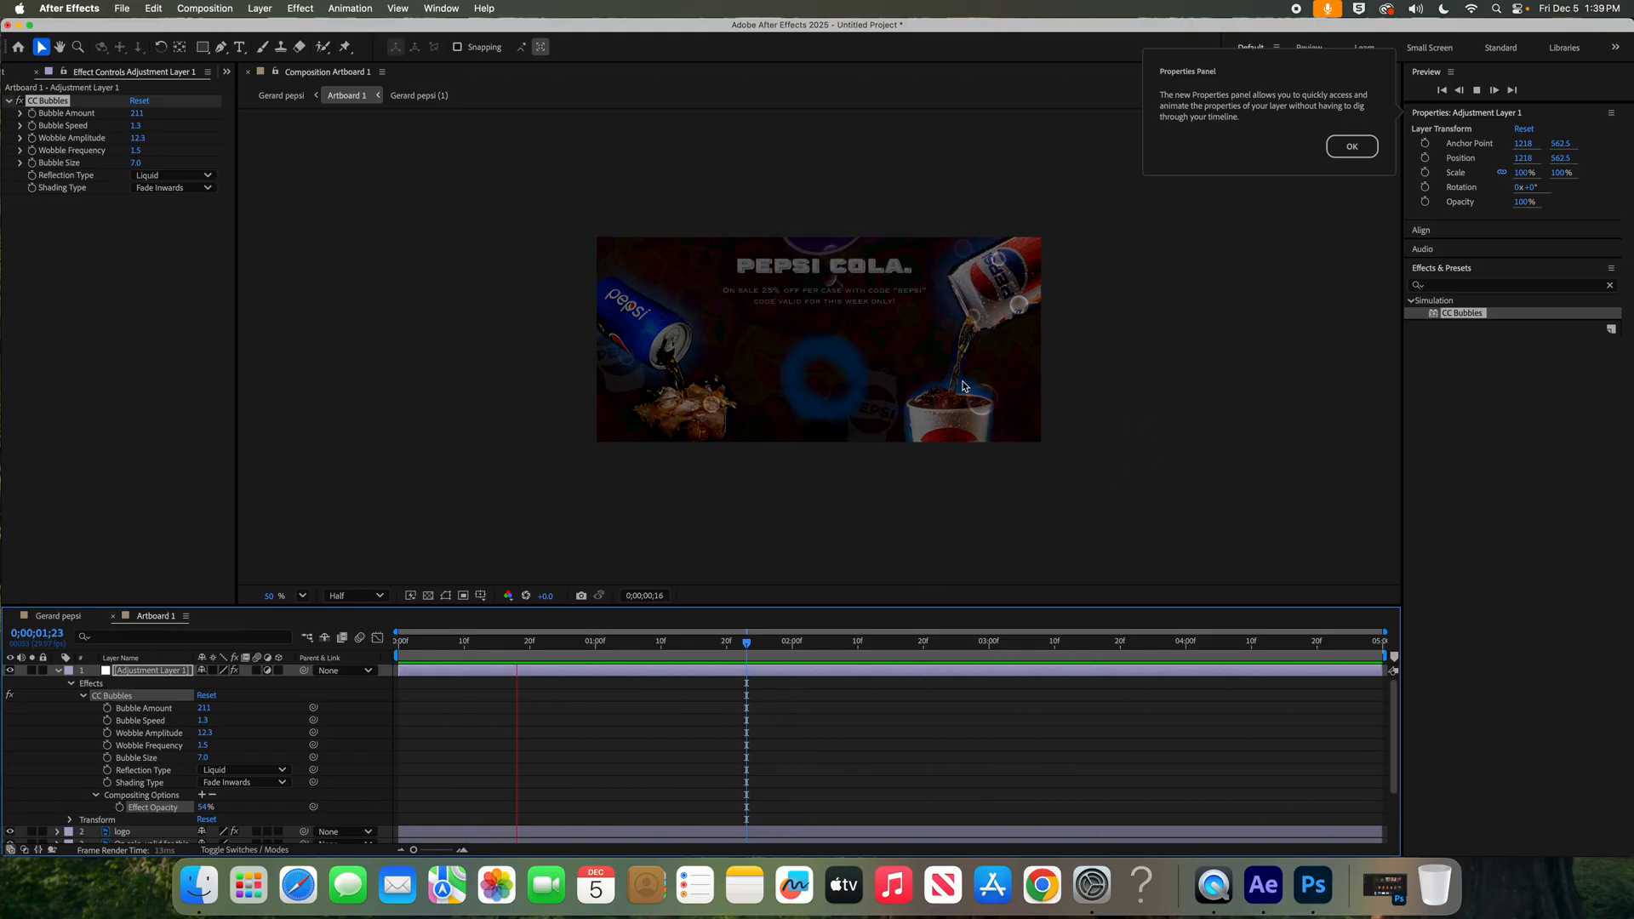
key("space")
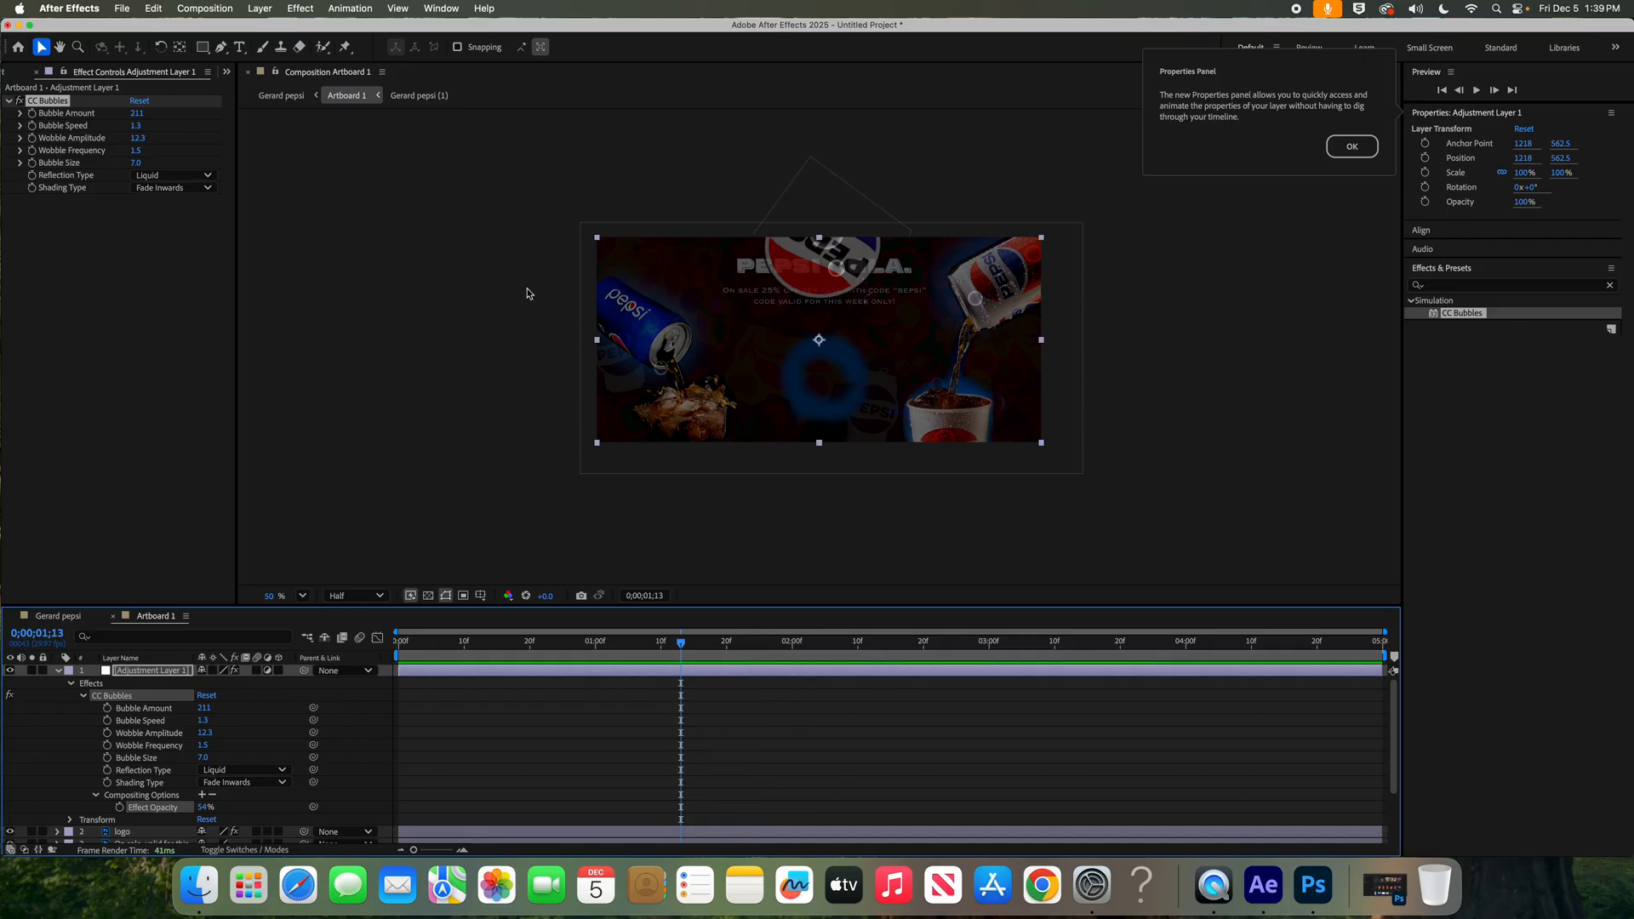
Export the Artboard 1 composition to the Adobe Media Encoder queue.
left_click(126, 10)
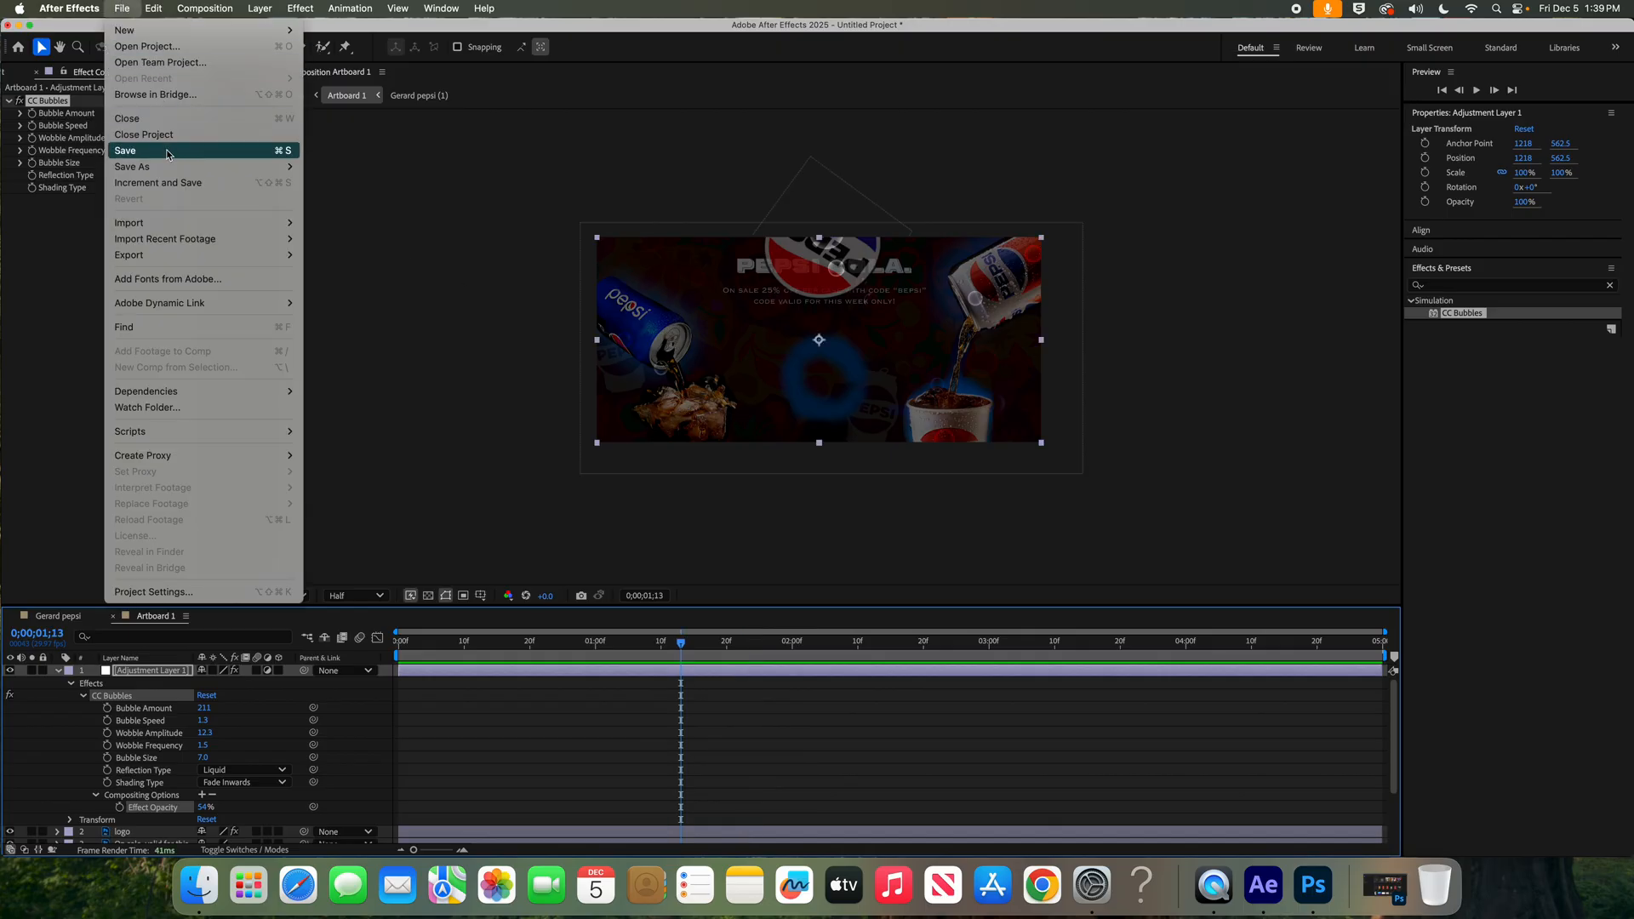
mouse_move(216, 259)
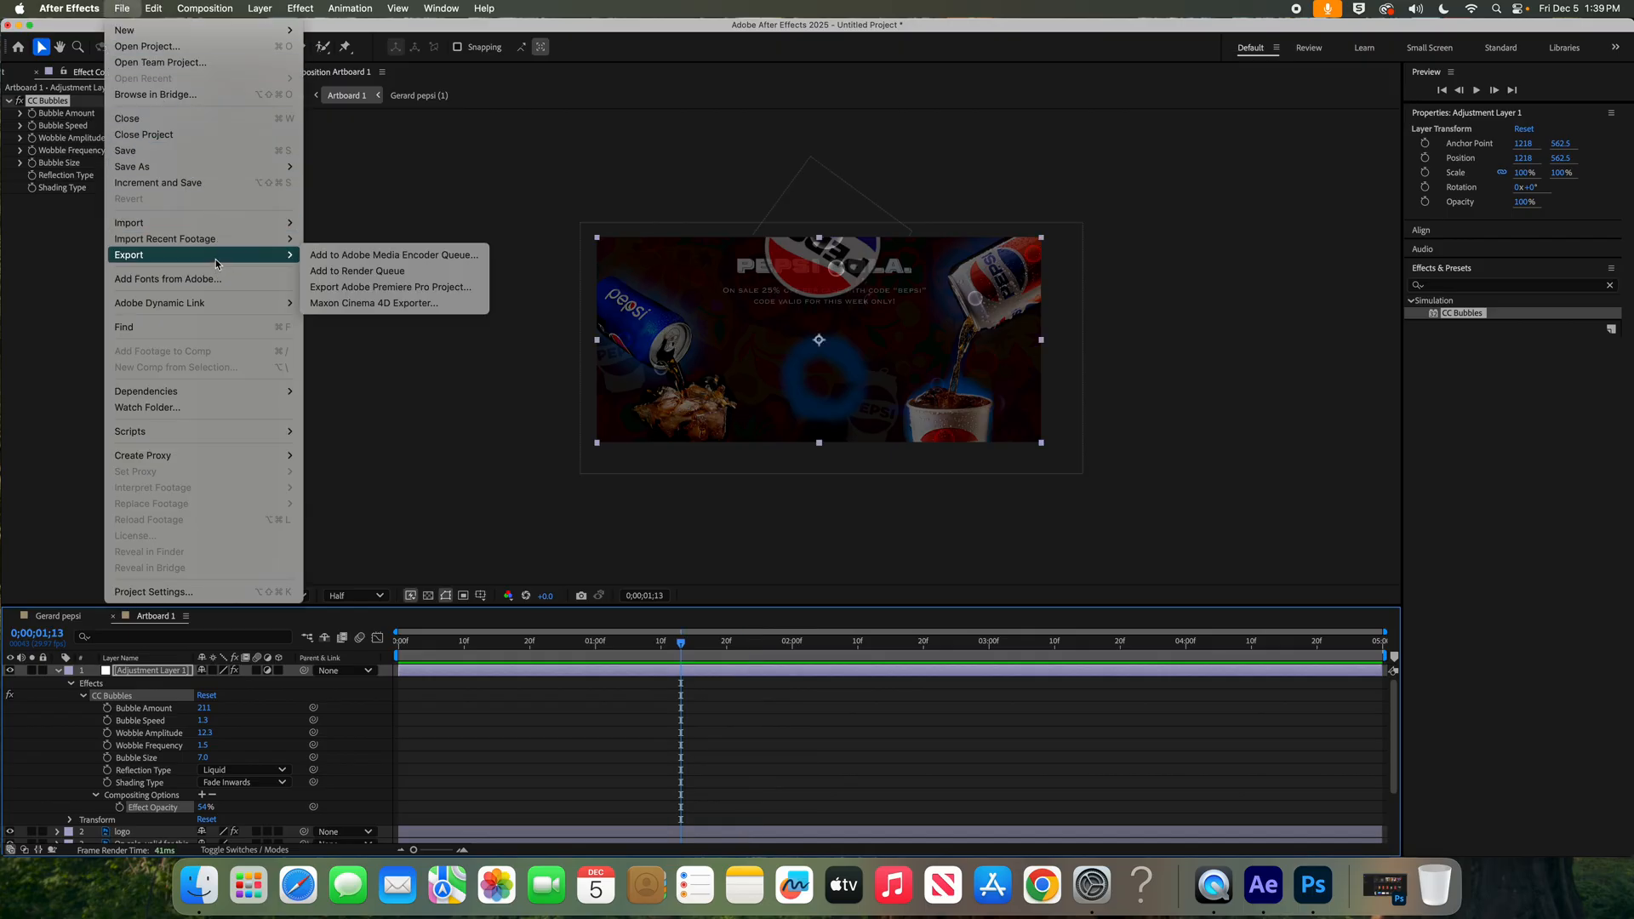
left_click(382, 256)
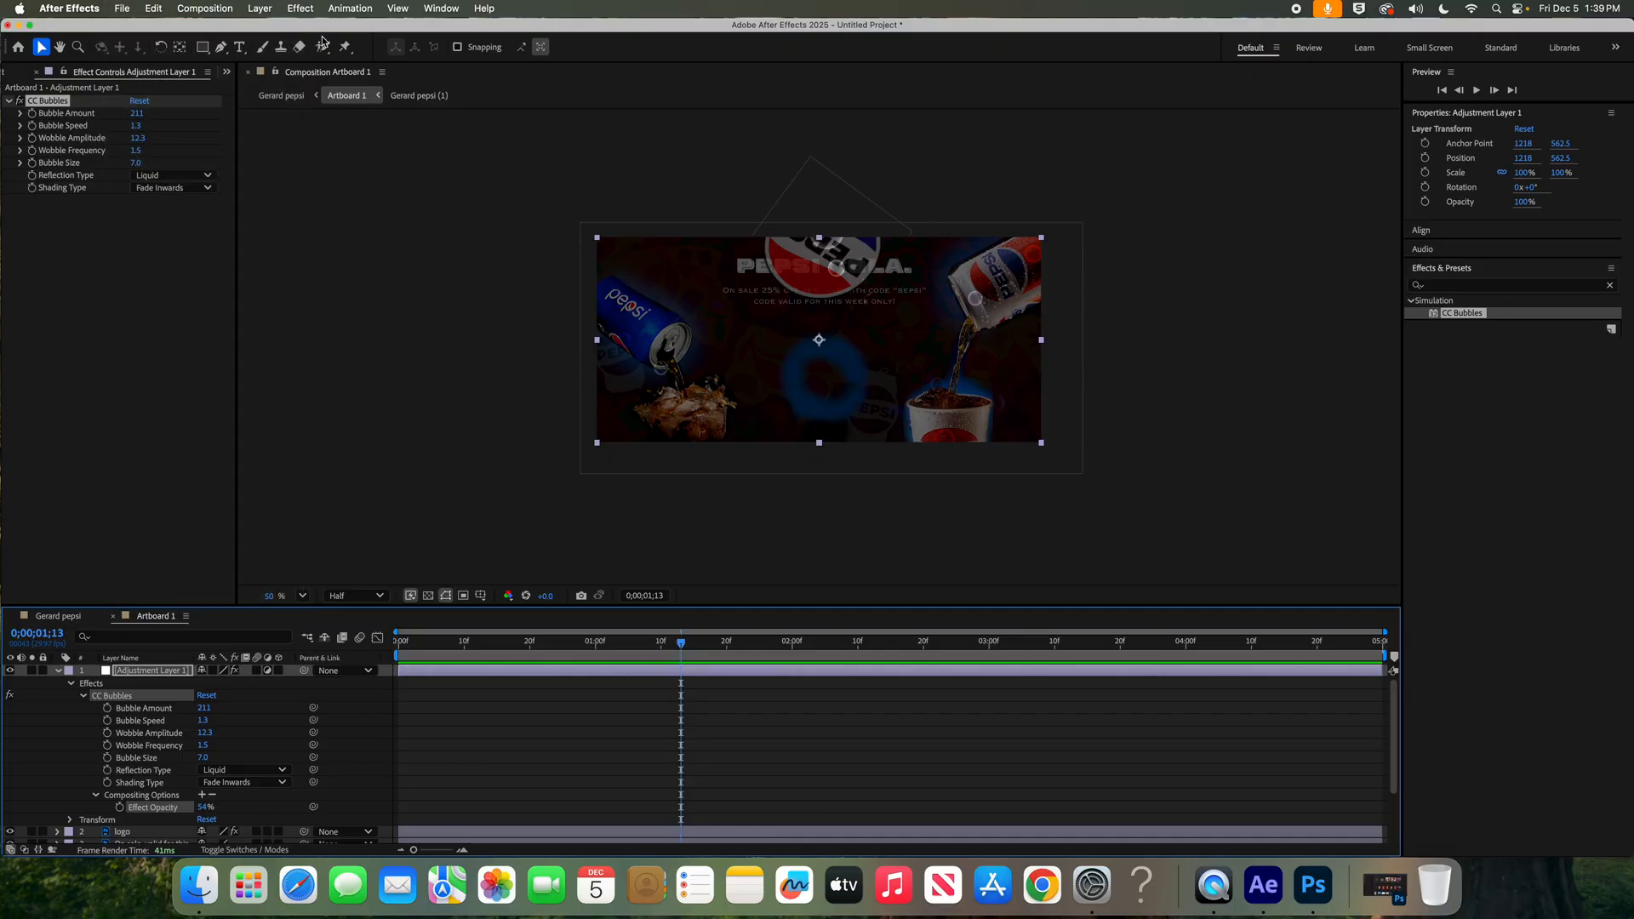